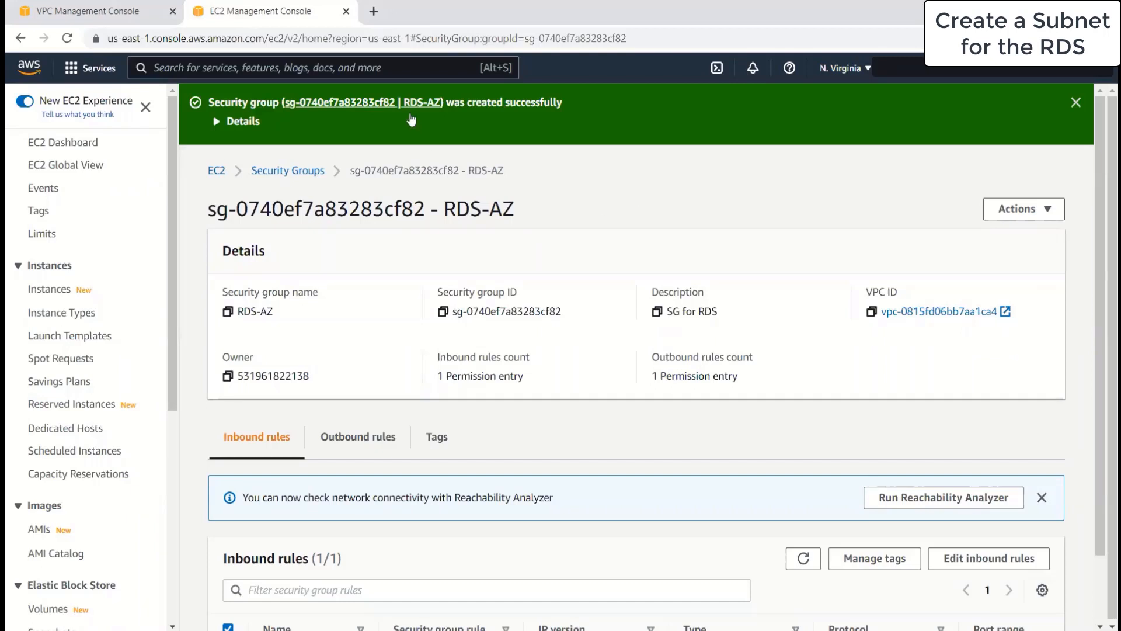
Step: Open the RDS service through a search for "database" and start creating a new DB subnet group
left_click(325, 69)
type("database")
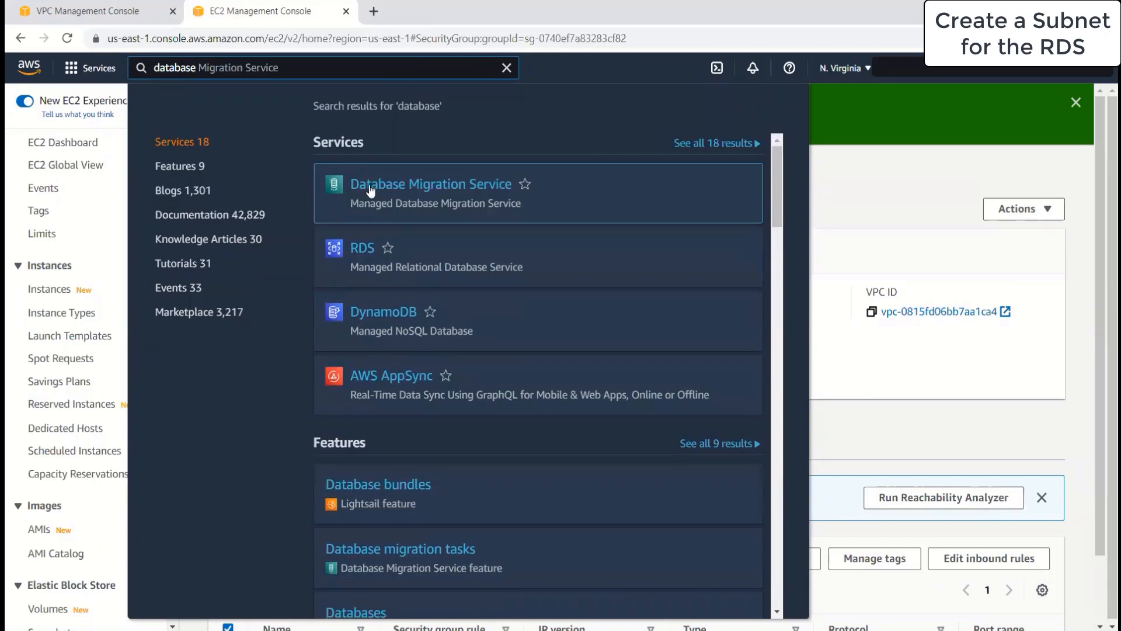
left_click(361, 253)
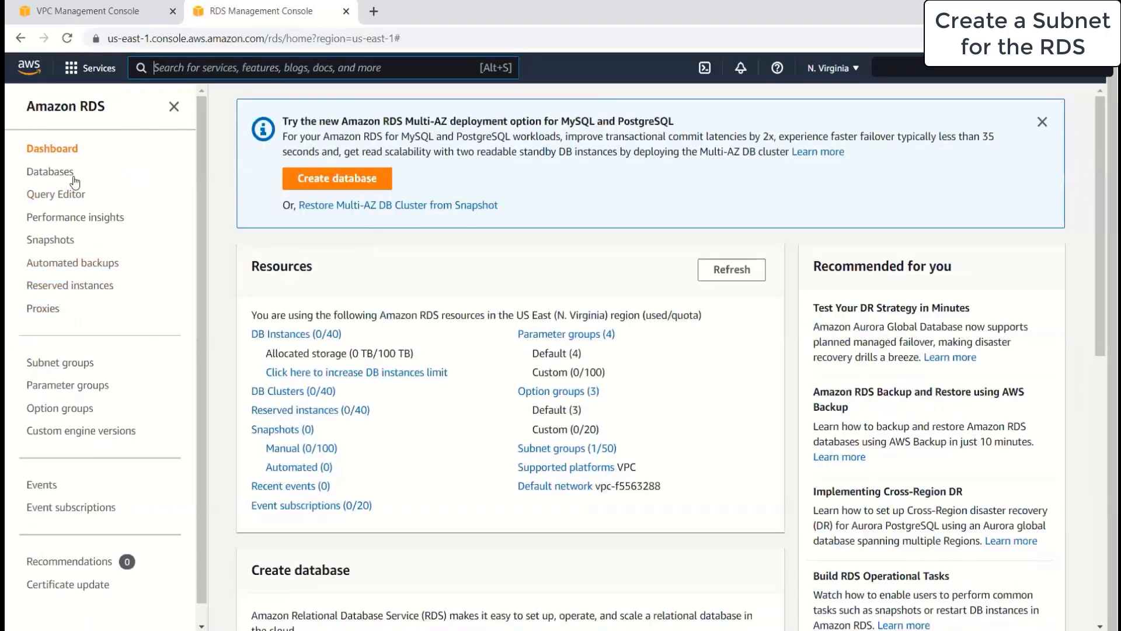
left_click(60, 362)
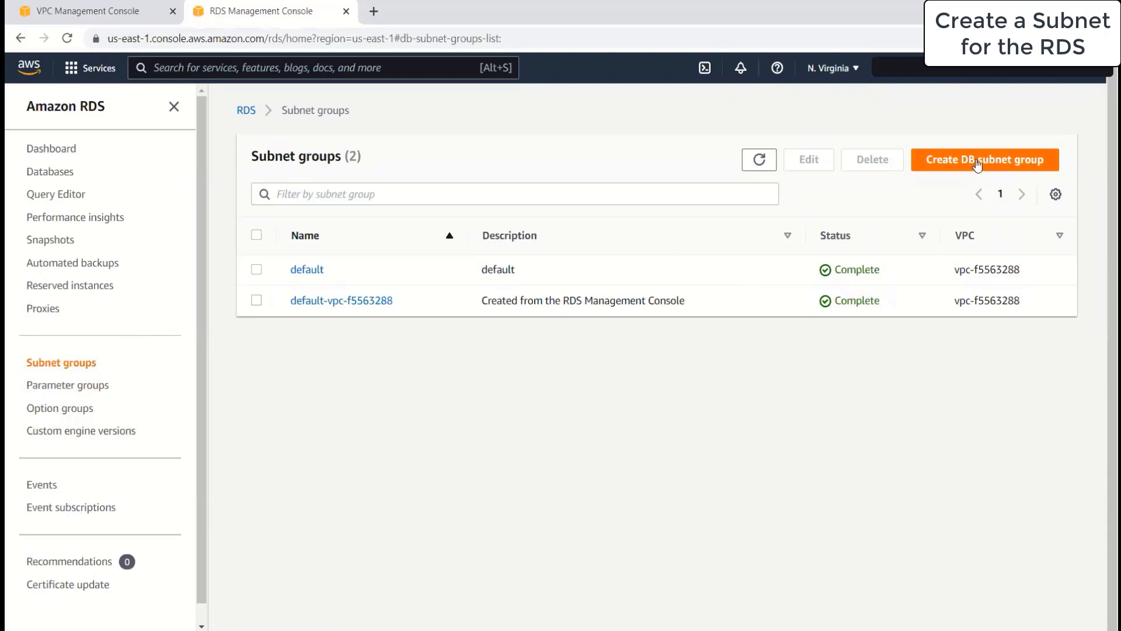
left_click(1004, 163)
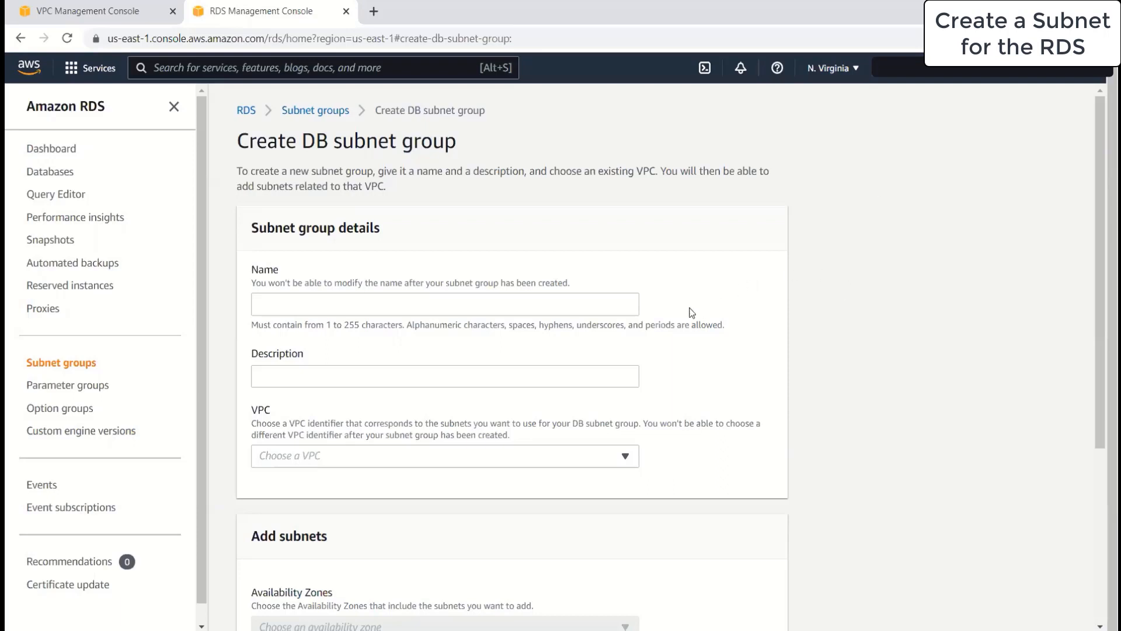
Step: Name the subnet group RDS-AZ-SBG, describe it as "Subnet Group for RDS Multi AZ", and assign it to the MyVPC VPC
left_click(385, 301)
type("RDS")
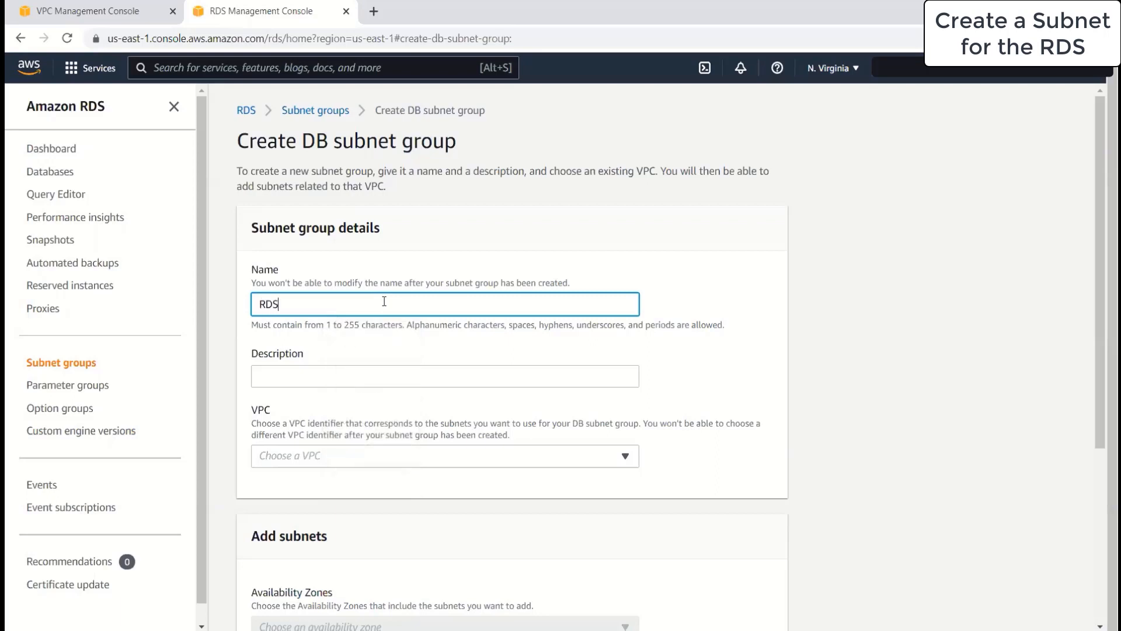
type("-AZ-SBG")
key("Tab")
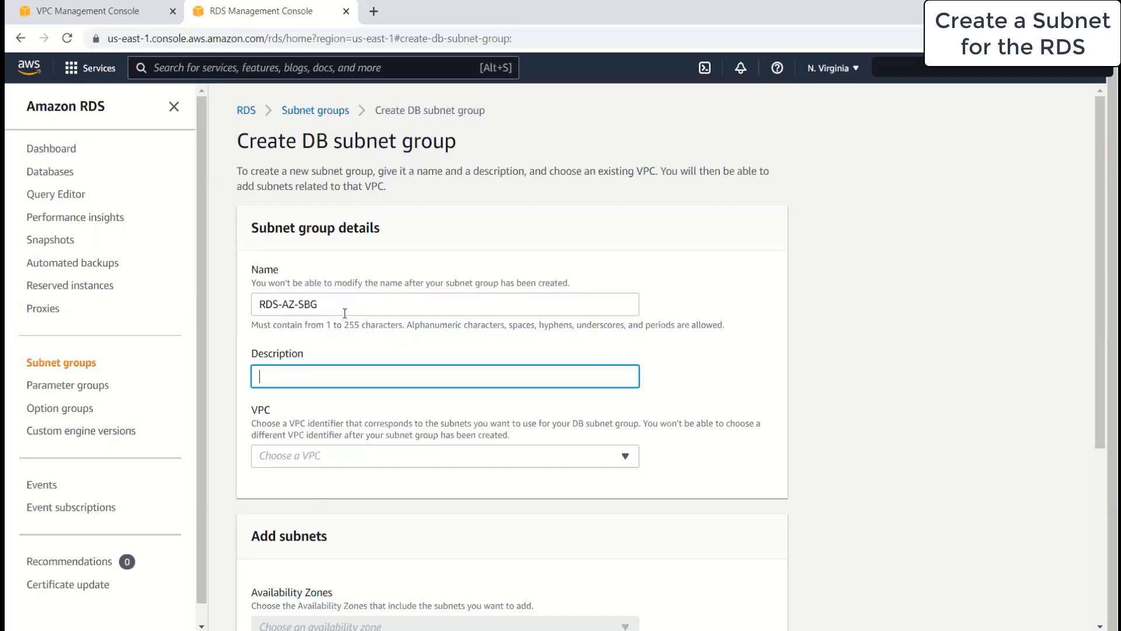
type("Subnet Group for RDS Multi")
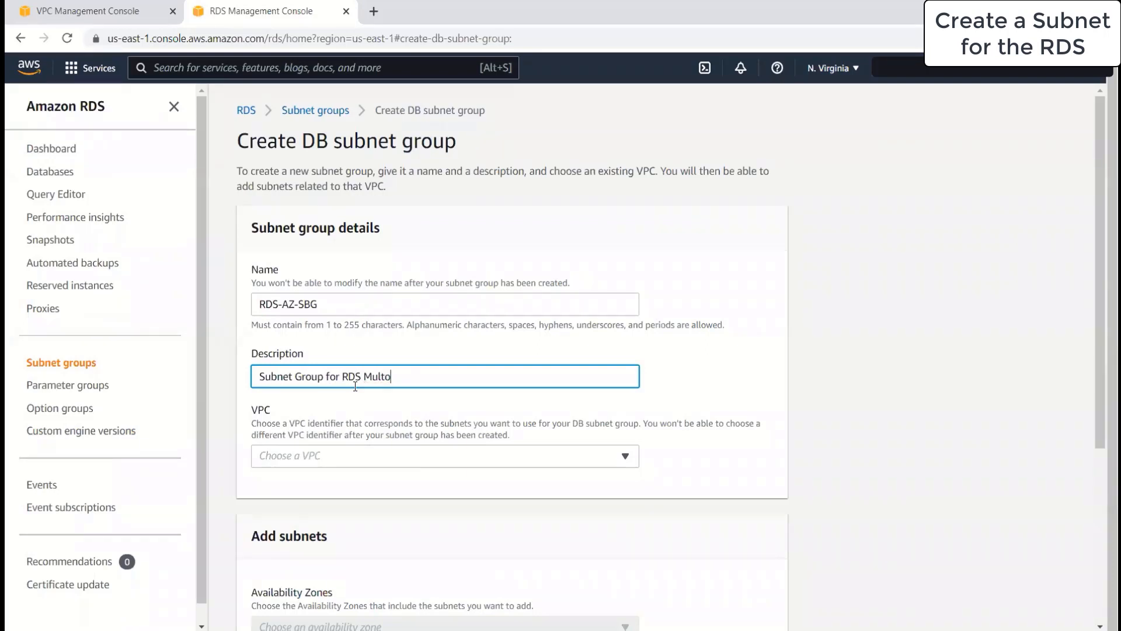
type(" AZ")
scroll(385, 399, "down", 3)
left_click(327, 300)
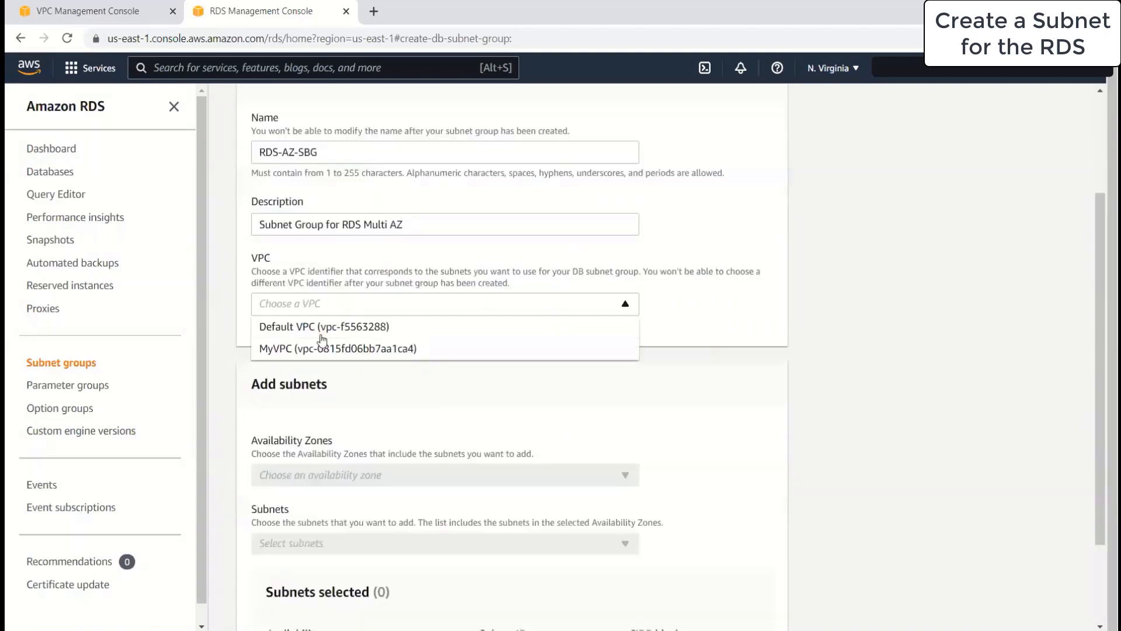
left_click(350, 358)
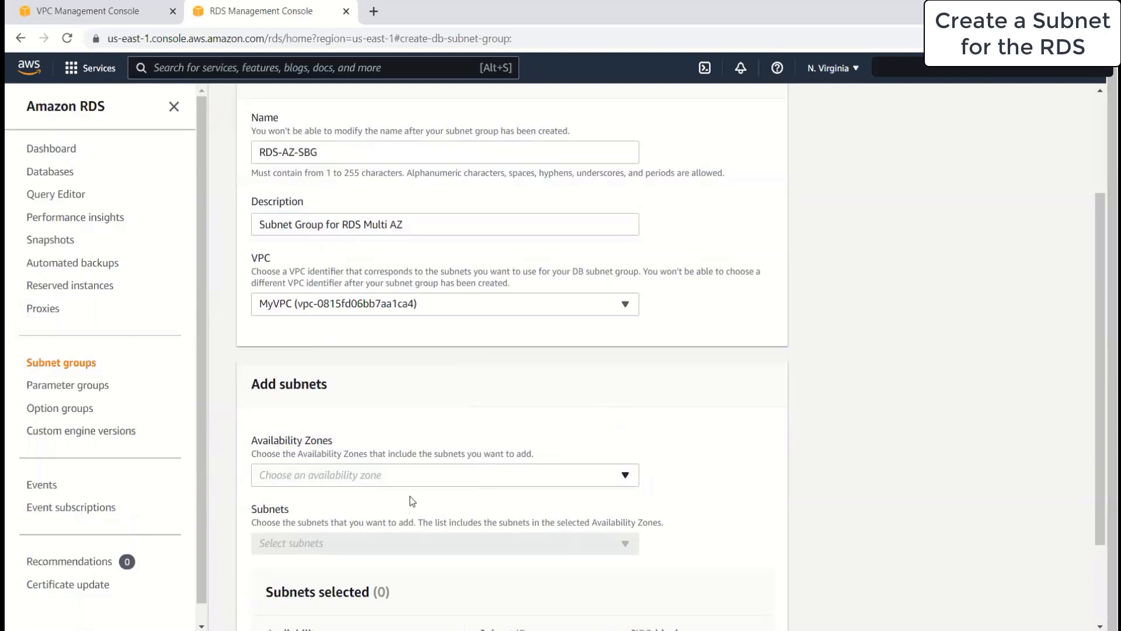
Step: Add the us-east-1a and us-east-1b Availability Zones to the subnet group
left_click(403, 479)
left_click(343, 345)
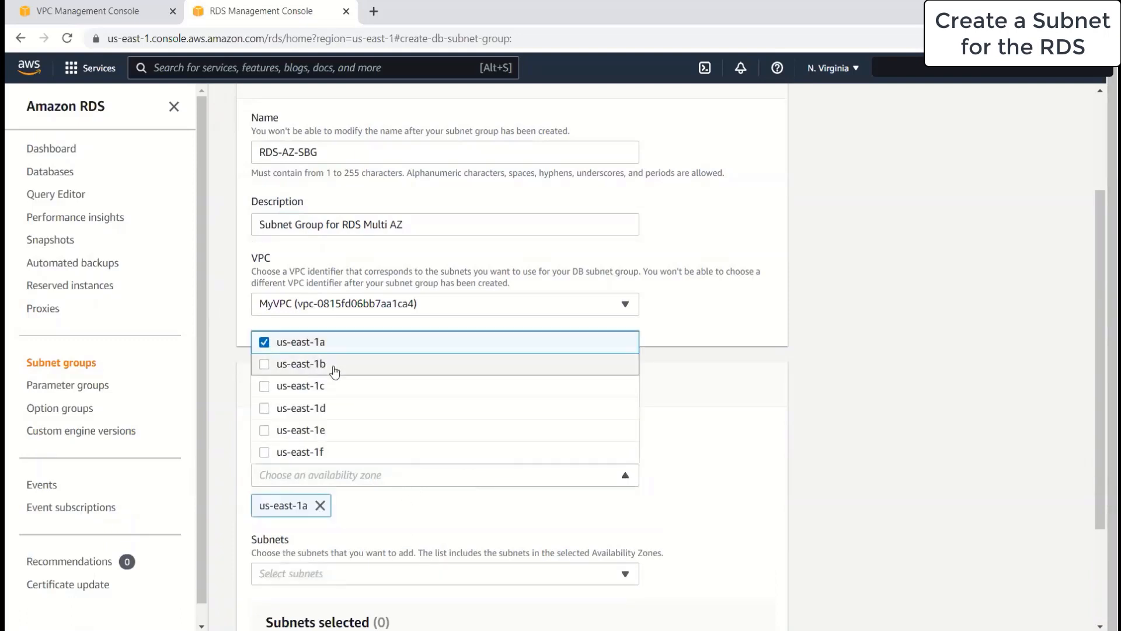
left_click(334, 367)
left_click(738, 460)
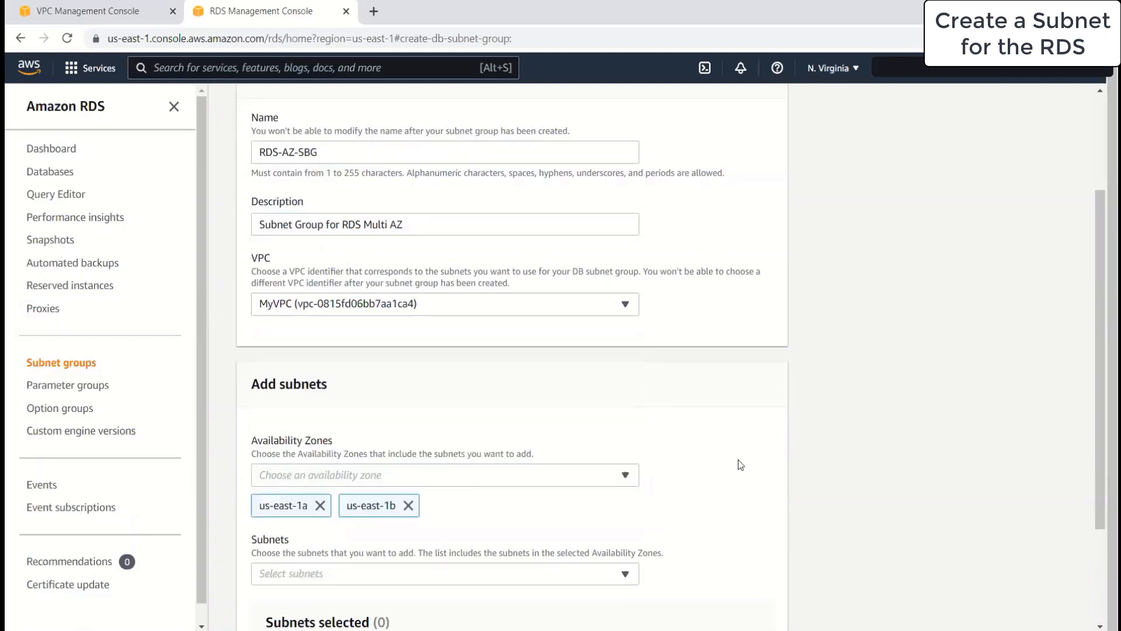
Step: Include only the 10.0.2.0/24 and 10.0.3.0/24 subnets and create the DB subnet group
scroll(313, 411, "down", 3)
left_click(294, 426)
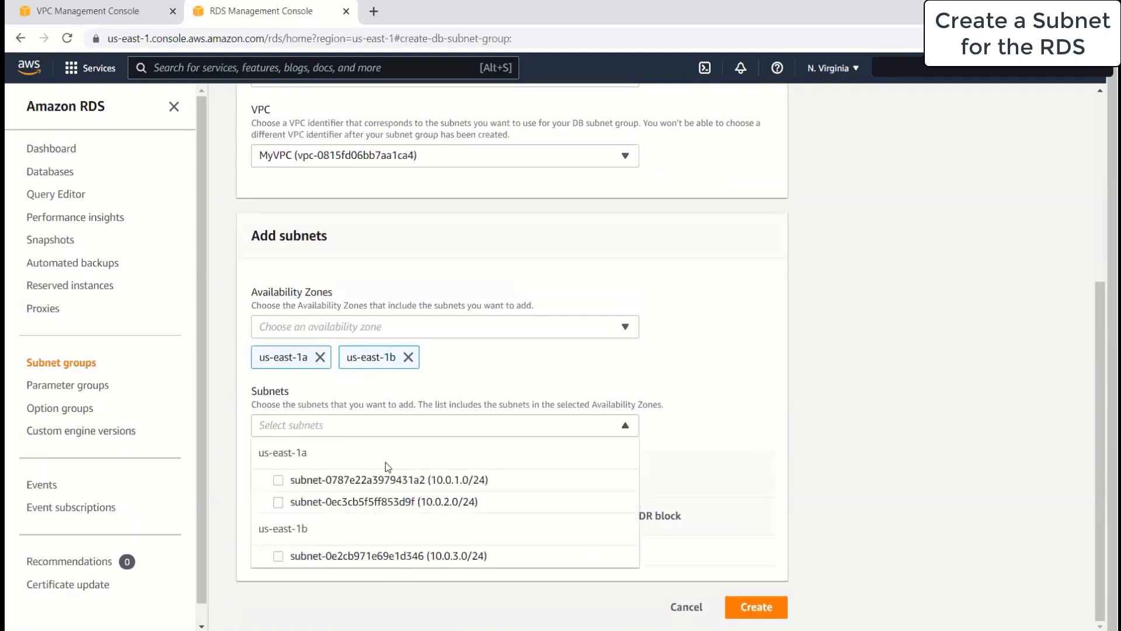
left_click(395, 480)
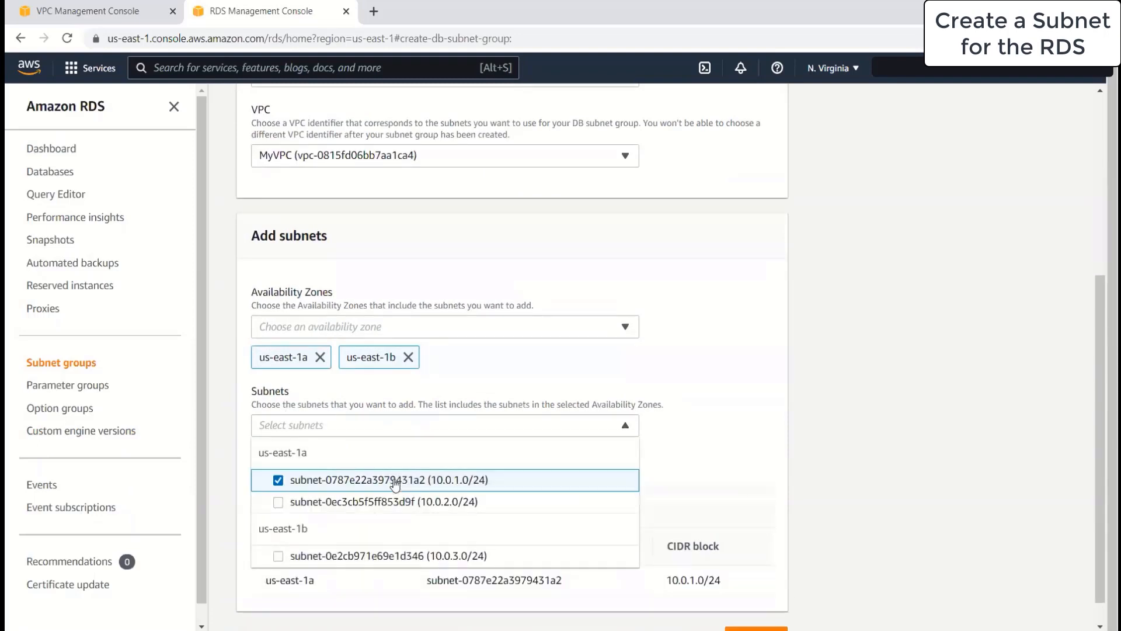
left_click(381, 508)
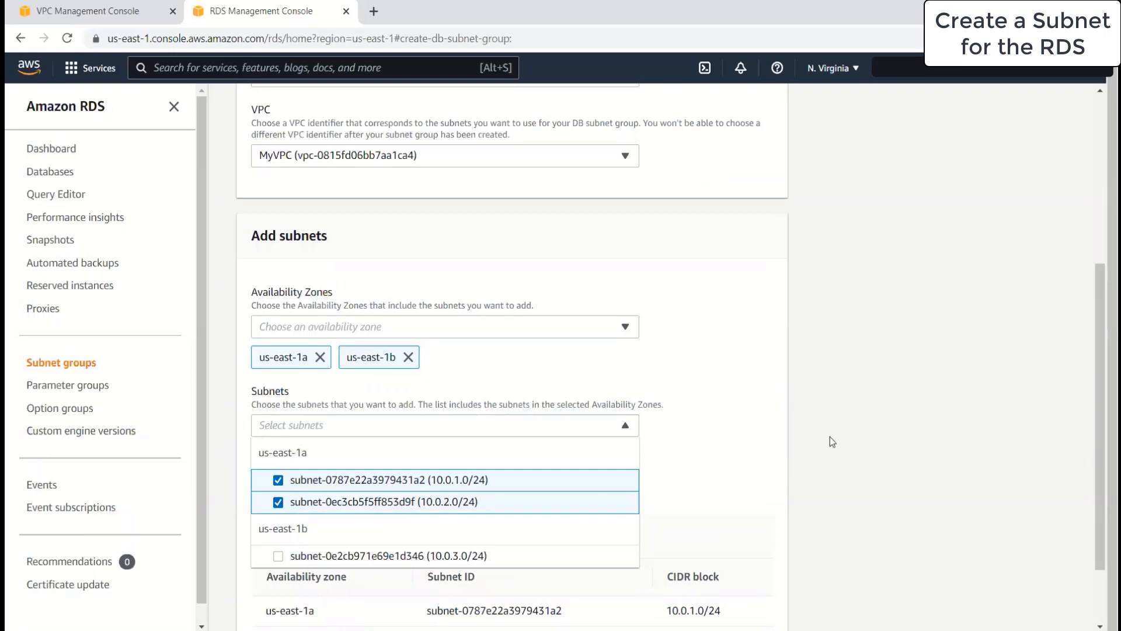
left_click(453, 503)
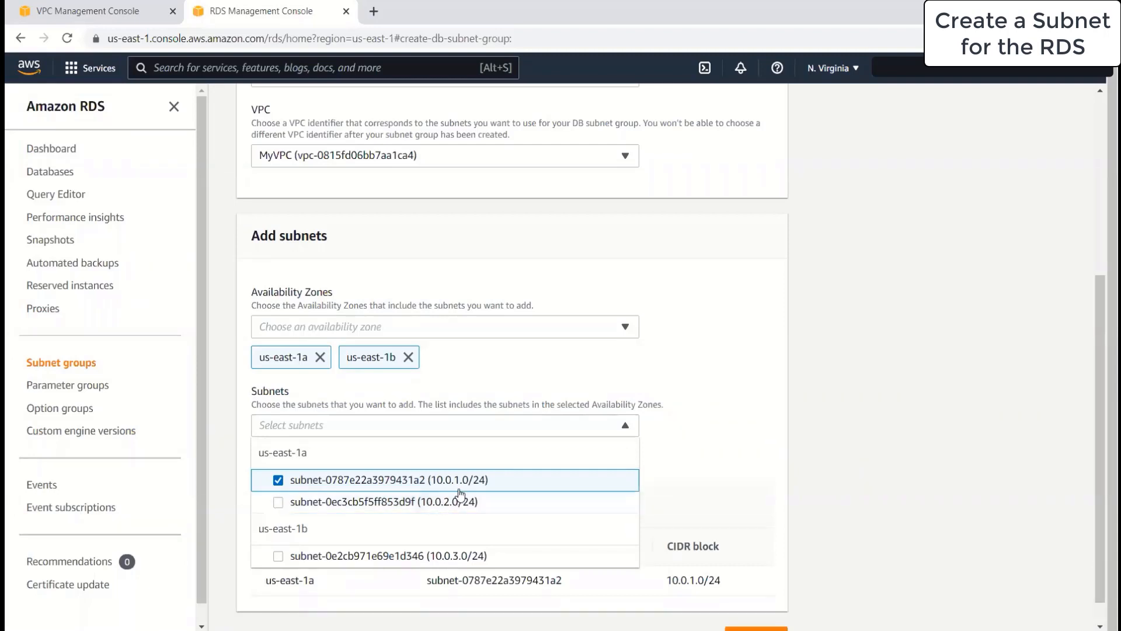
left_click(442, 555)
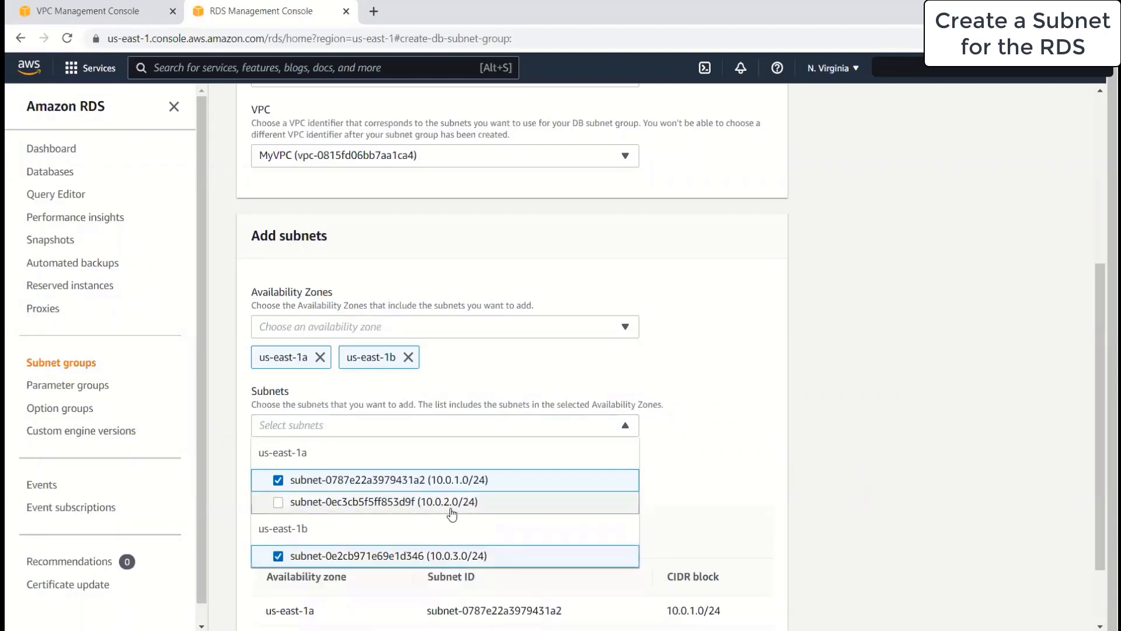
left_click(536, 495)
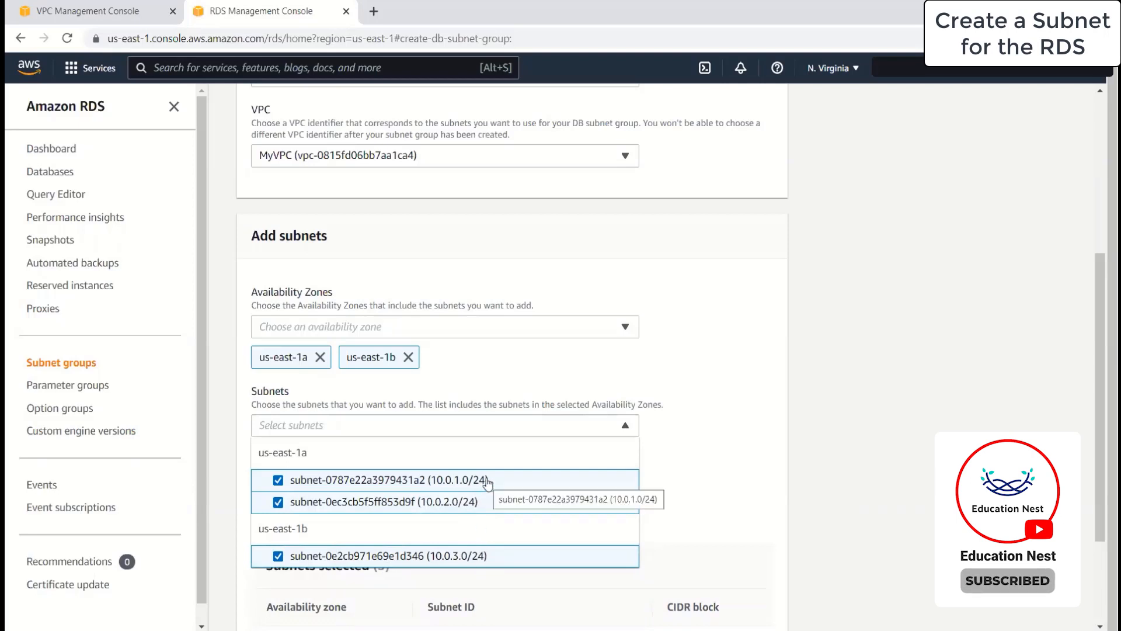
left_click(488, 482)
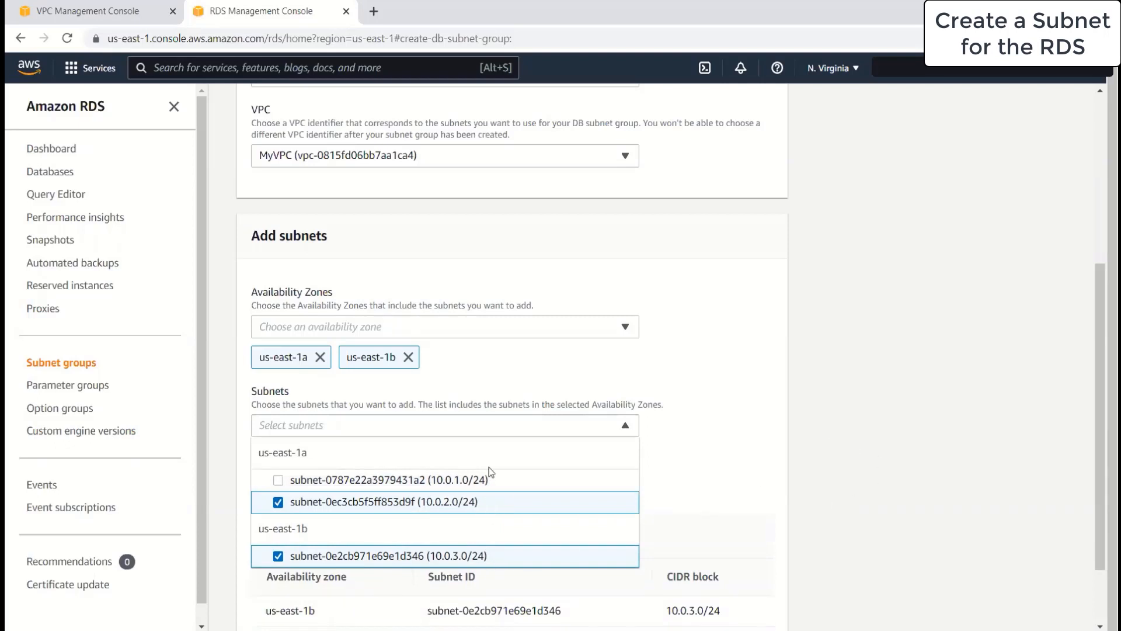
left_click(785, 435)
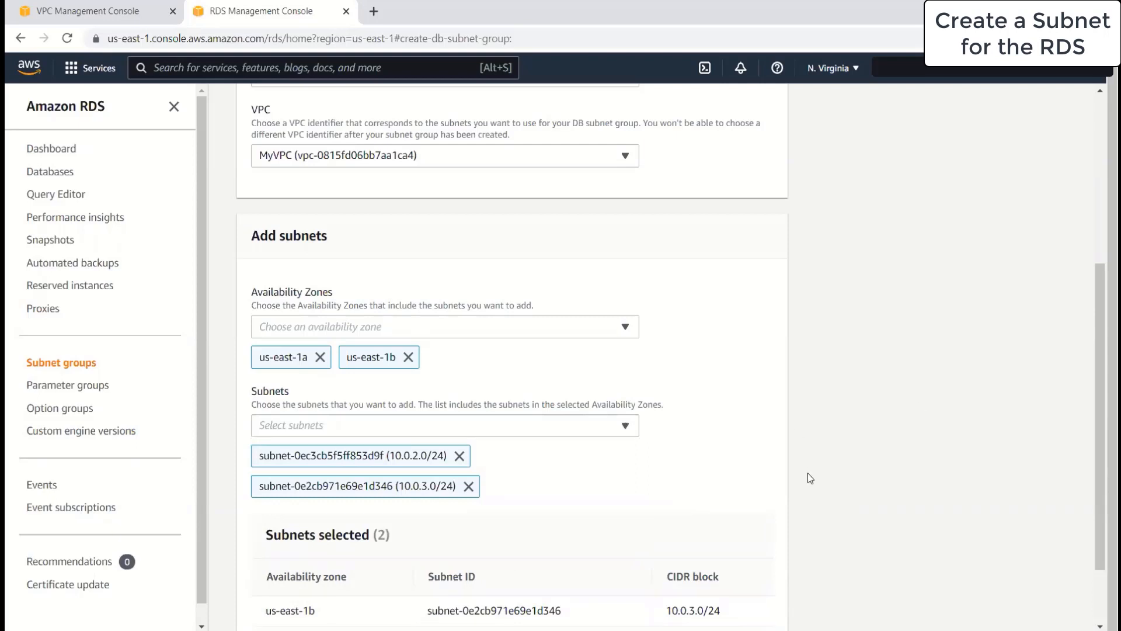
scroll(810, 478, "down", 2)
left_click(763, 608)
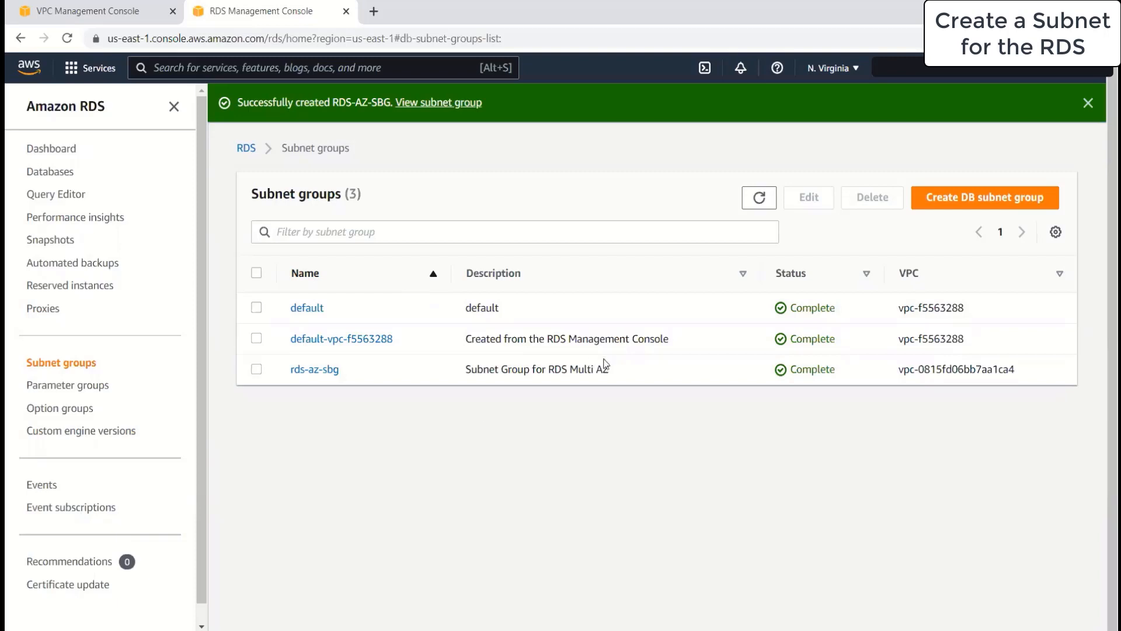
Step: Find the EC2 service by searching for "ec2" and open its dashboard
left_click(351, 67)
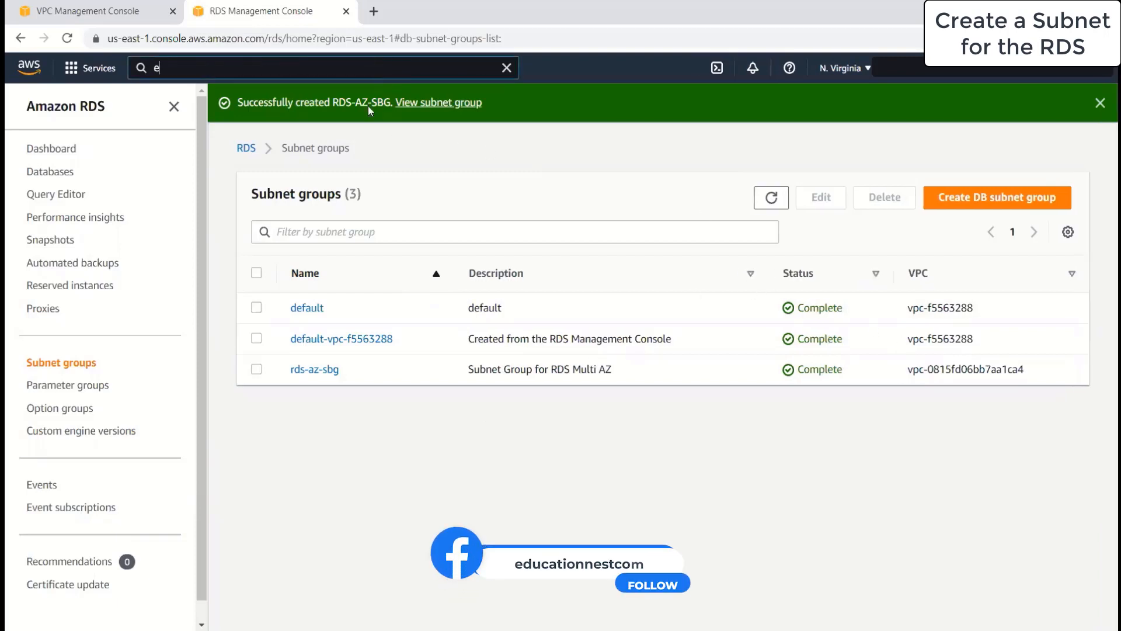
type("ec2")
left_click(425, 147)
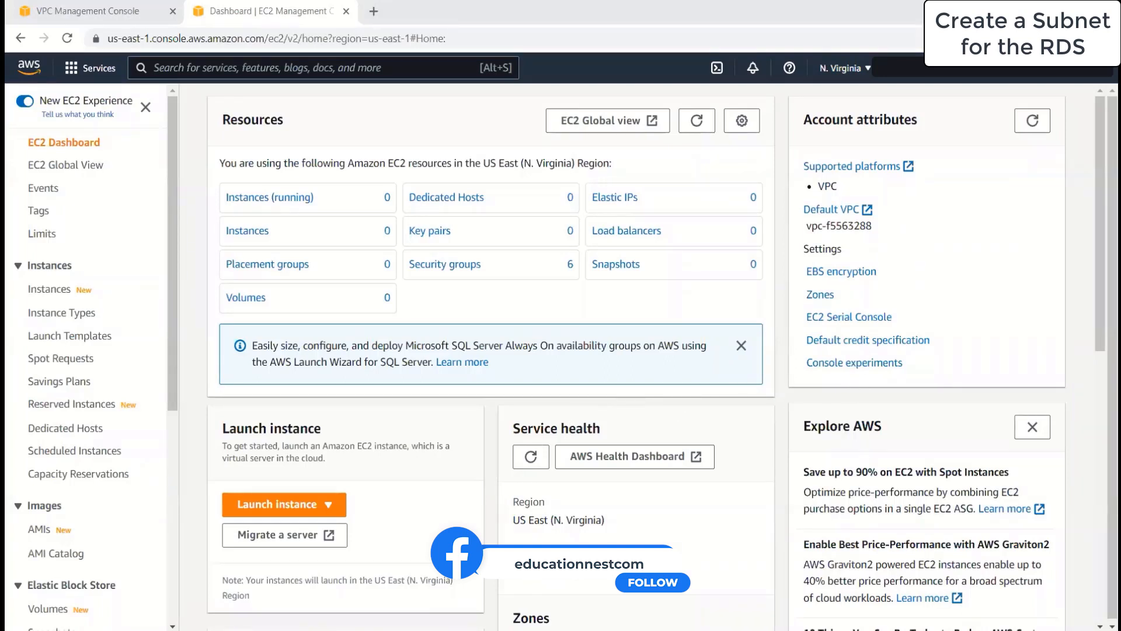
Step: Start launching an instance with the 64-bit (x86) Amazon Linux 2 Kernel 5.10 AMI and type t2.micro, and proceed to the instance details
left_click(279, 504)
left_click(283, 526)
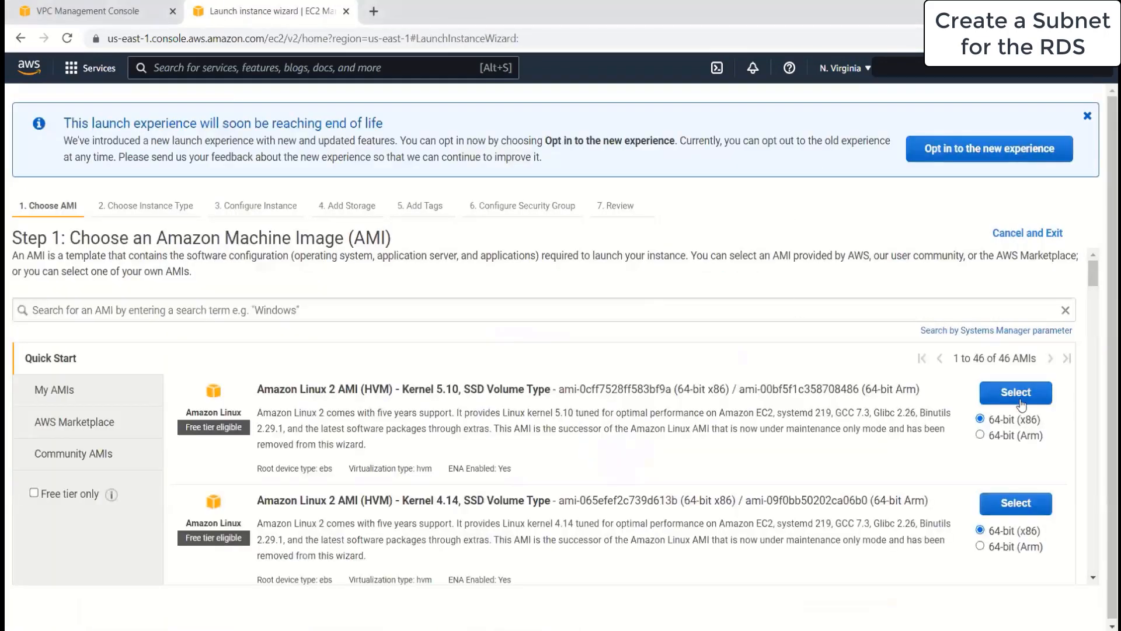
left_click(1019, 400)
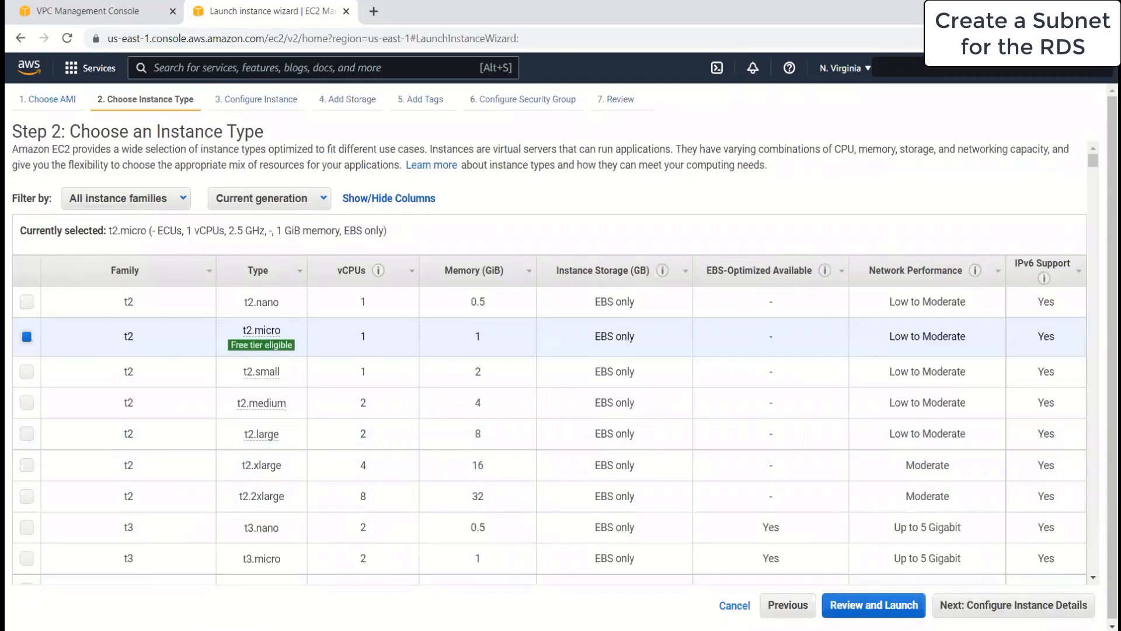
left_click(1002, 607)
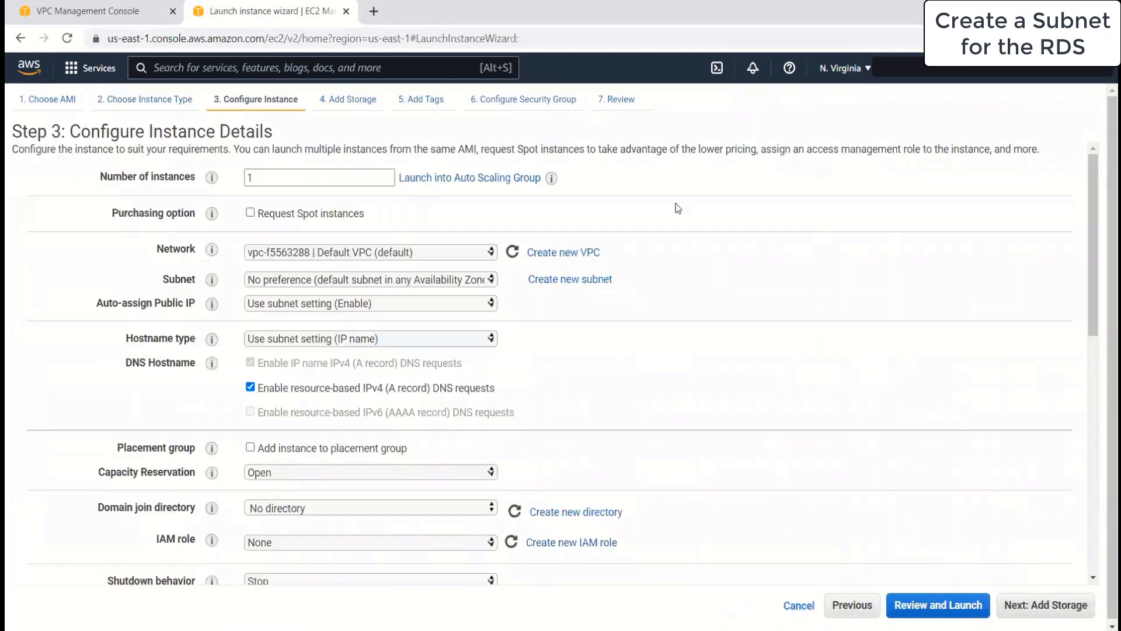
Step: Place the instance in MyVPC on the mypublicSubnet subnet and enable auto-assignment of a public IP
left_click(375, 257)
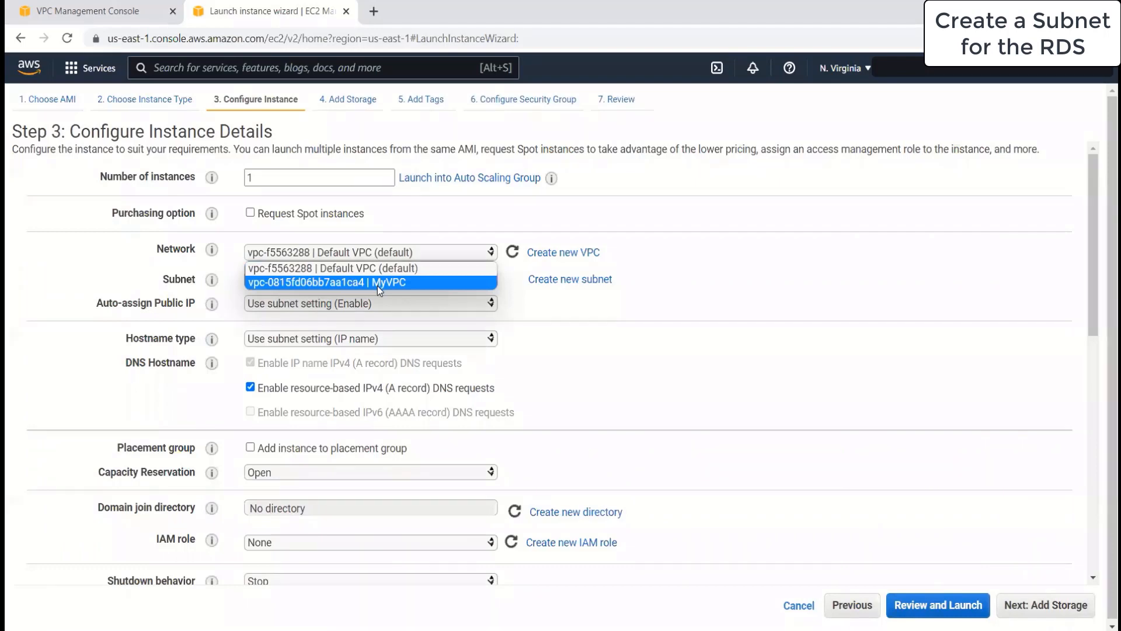
left_click(377, 283)
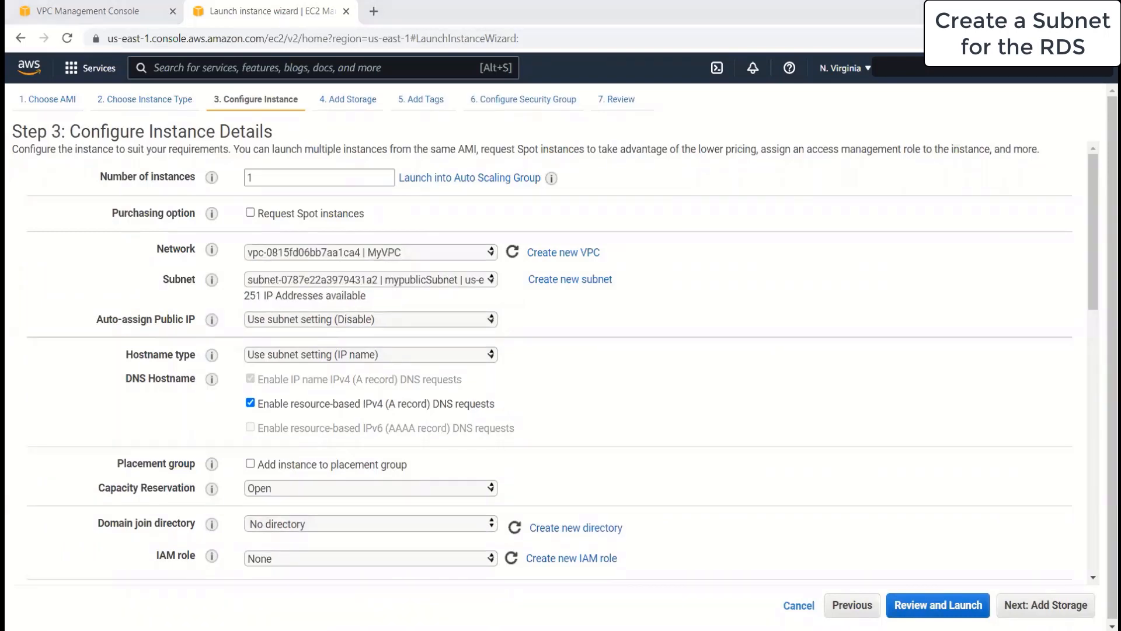
left_click(418, 283)
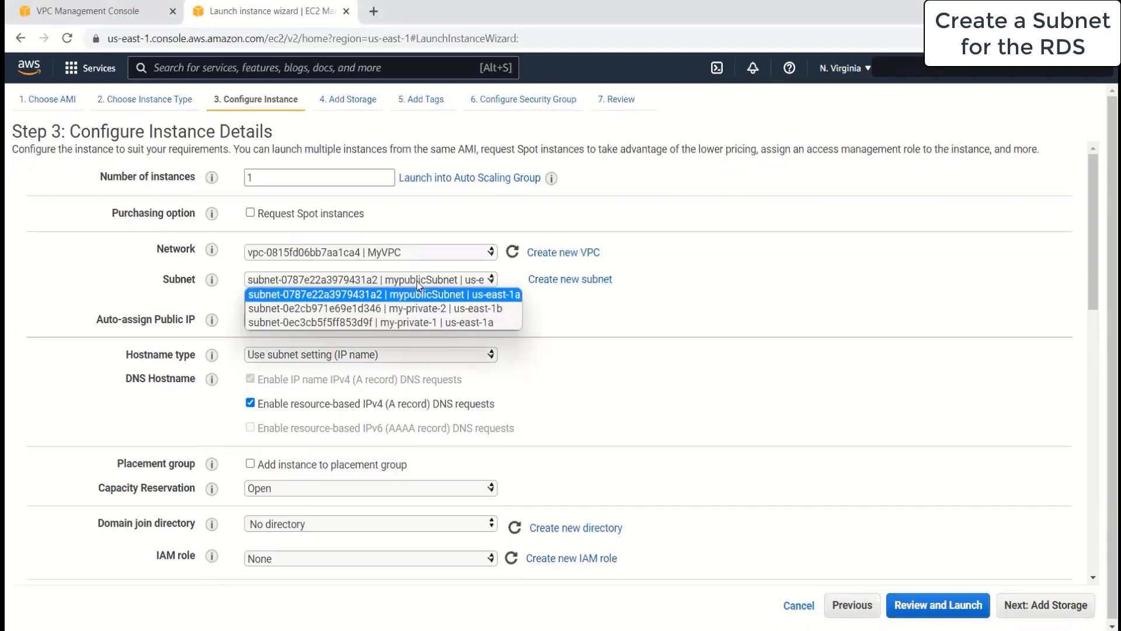
left_click(454, 292)
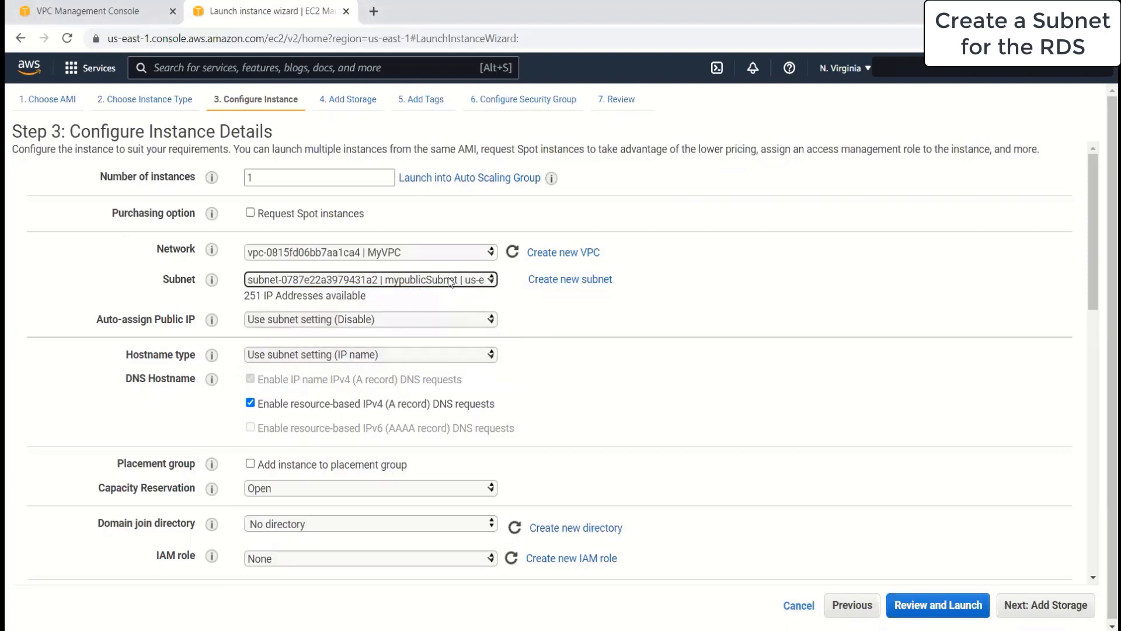
left_click(385, 320)
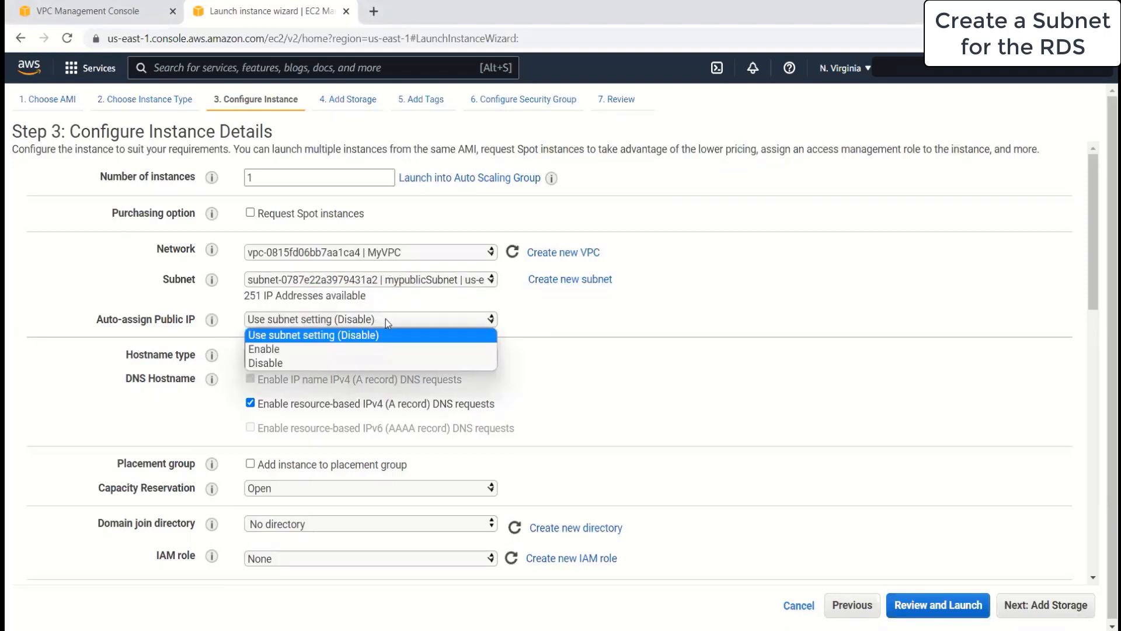
left_click(391, 350)
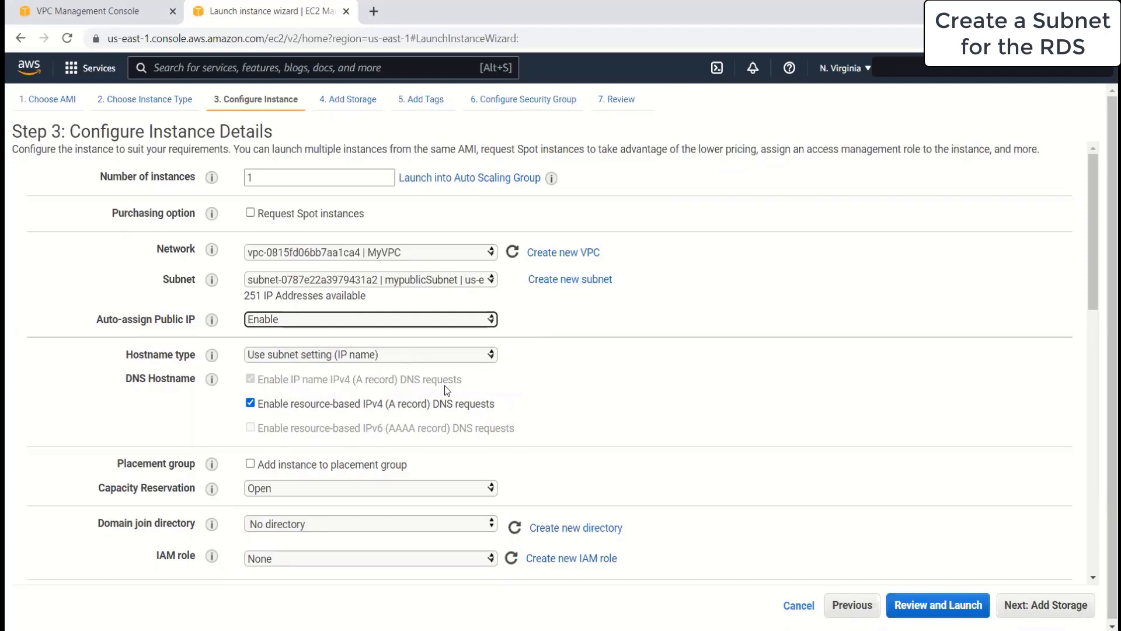
Step: Assign the IAM role WhizEC2CloudWatchRole_52881.60196232 to the instance and review the remaining instance details
scroll(445, 386, "down", 3)
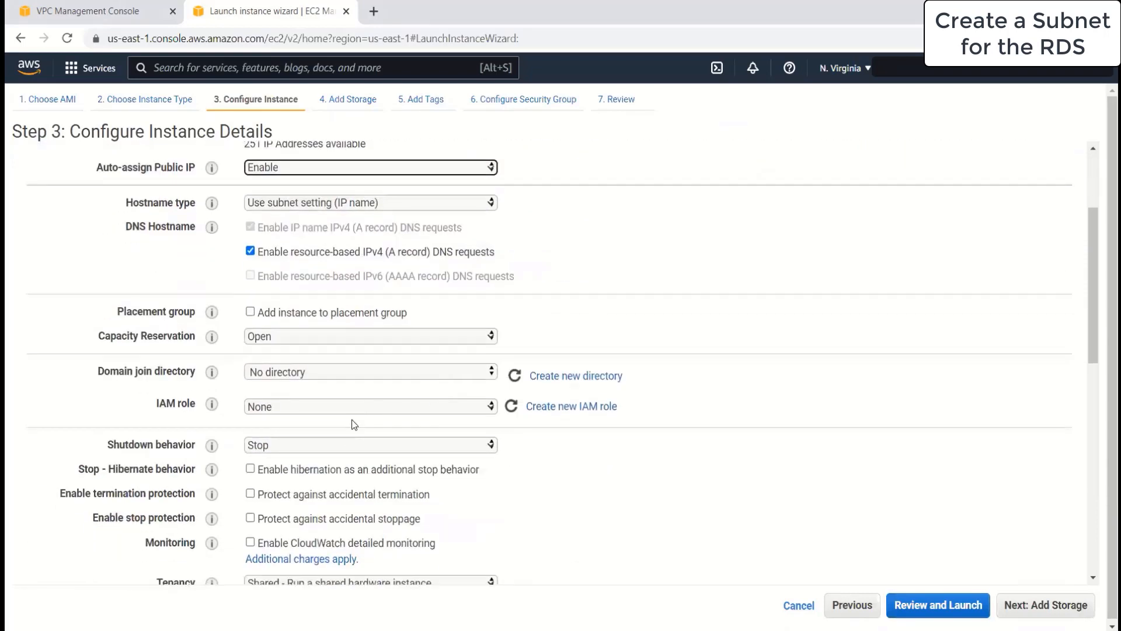
left_click(354, 405)
left_click(355, 436)
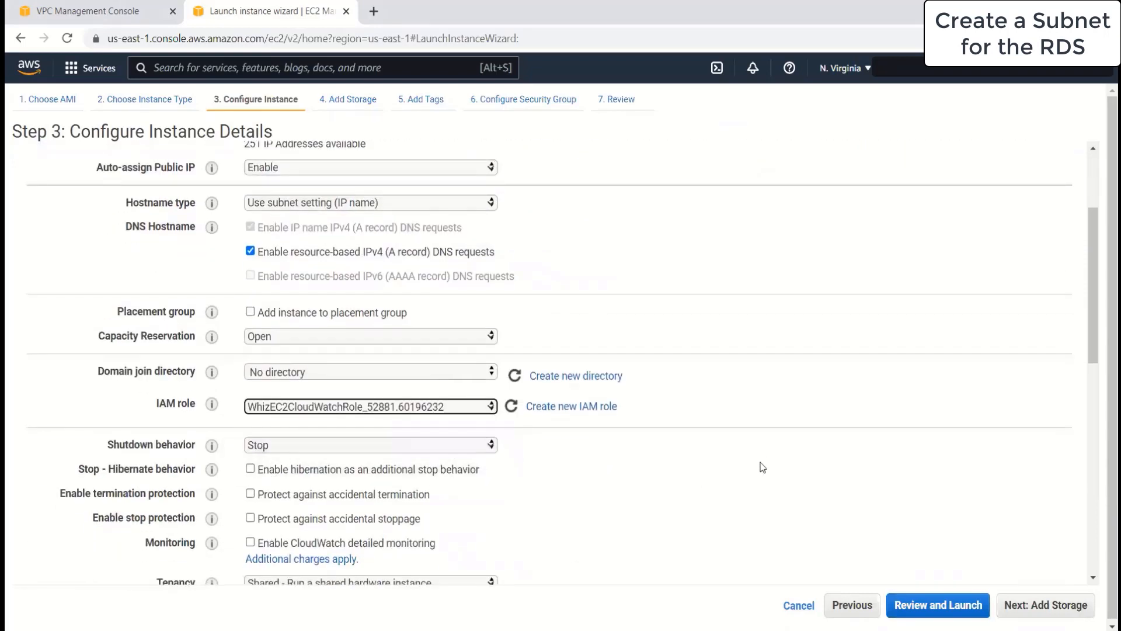
scroll(713, 456, "down", 7)
scroll(668, 432, "up", 2)
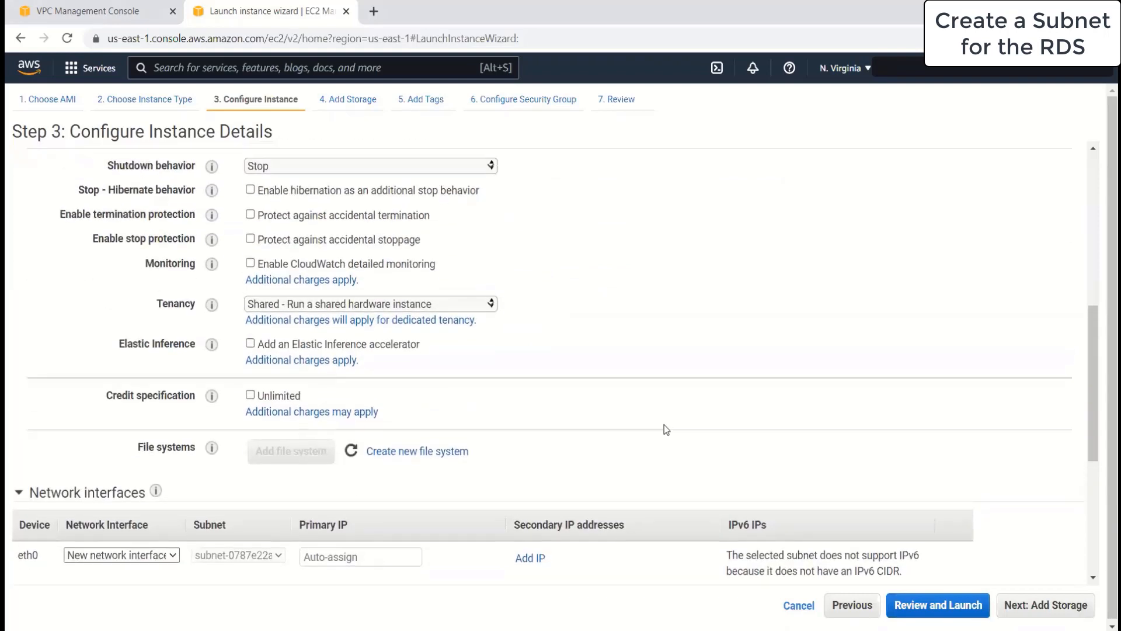
scroll(643, 409, "up", 1)
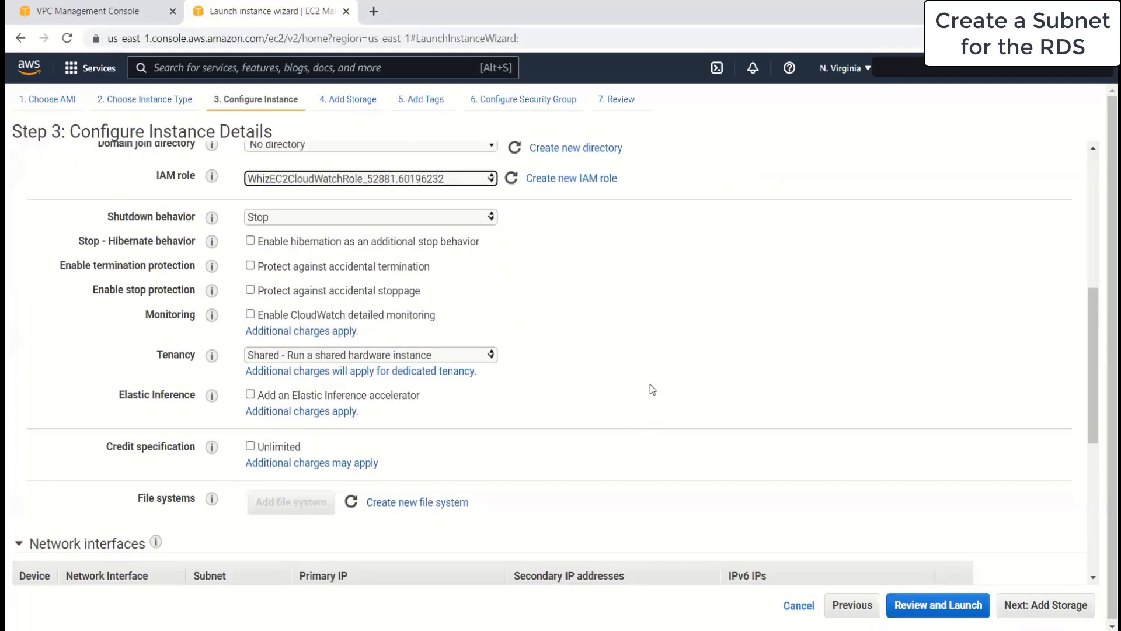
Step: Keep the default storage for the instance and add a Name tag with the value EC2-demo
scroll(650, 383, "down", 1)
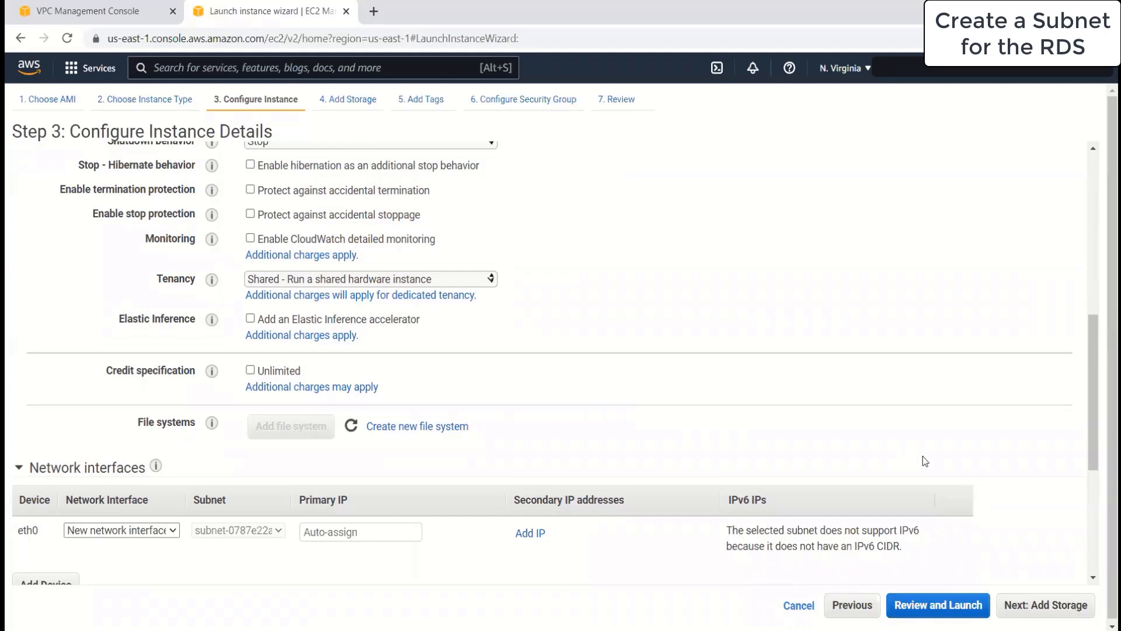
left_click(1076, 614)
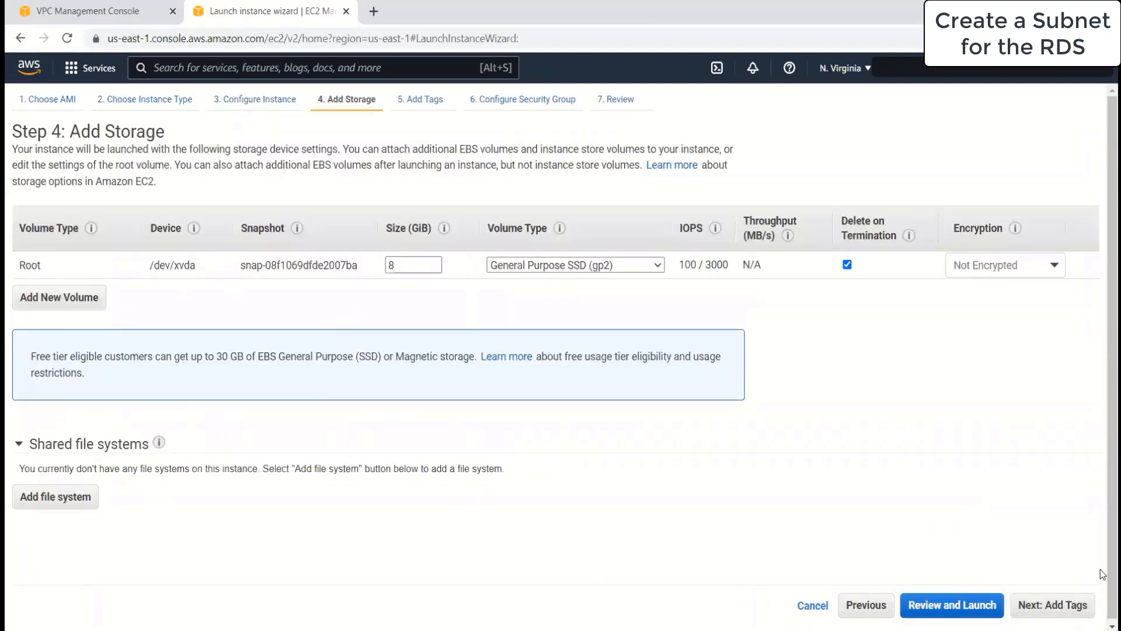
left_click(1057, 607)
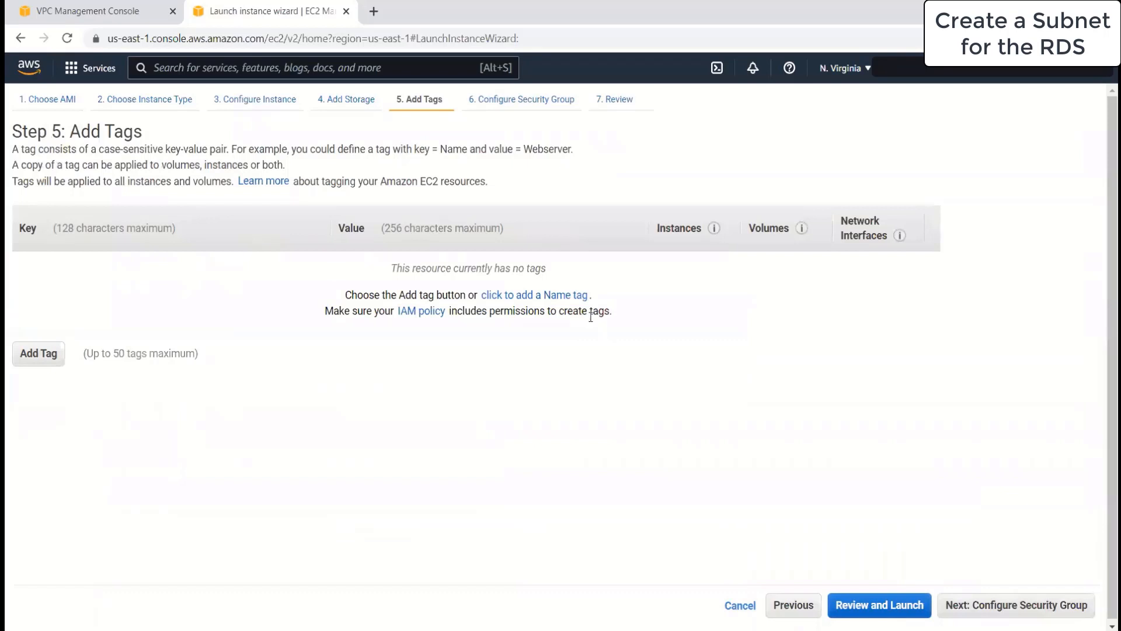
left_click(553, 296)
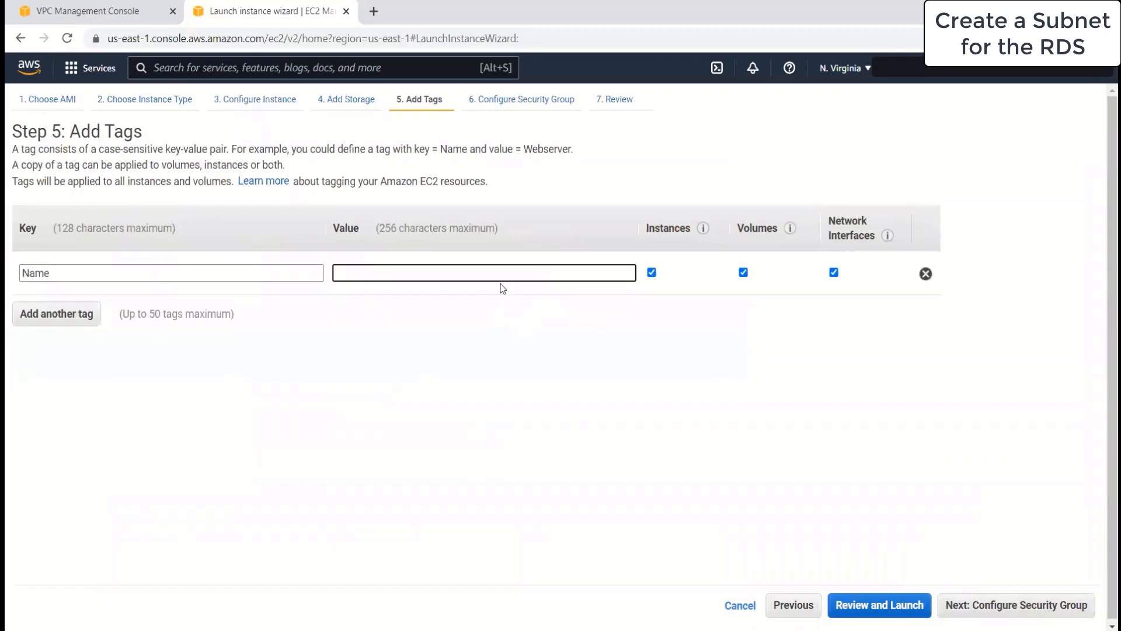
type("E")
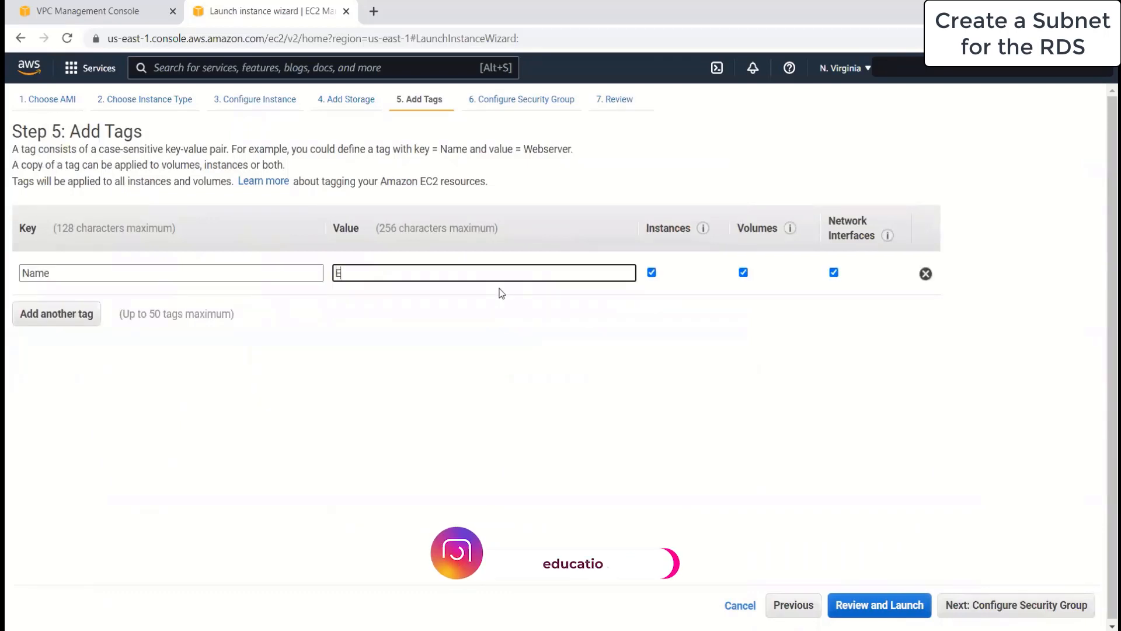
type("C2-demo")
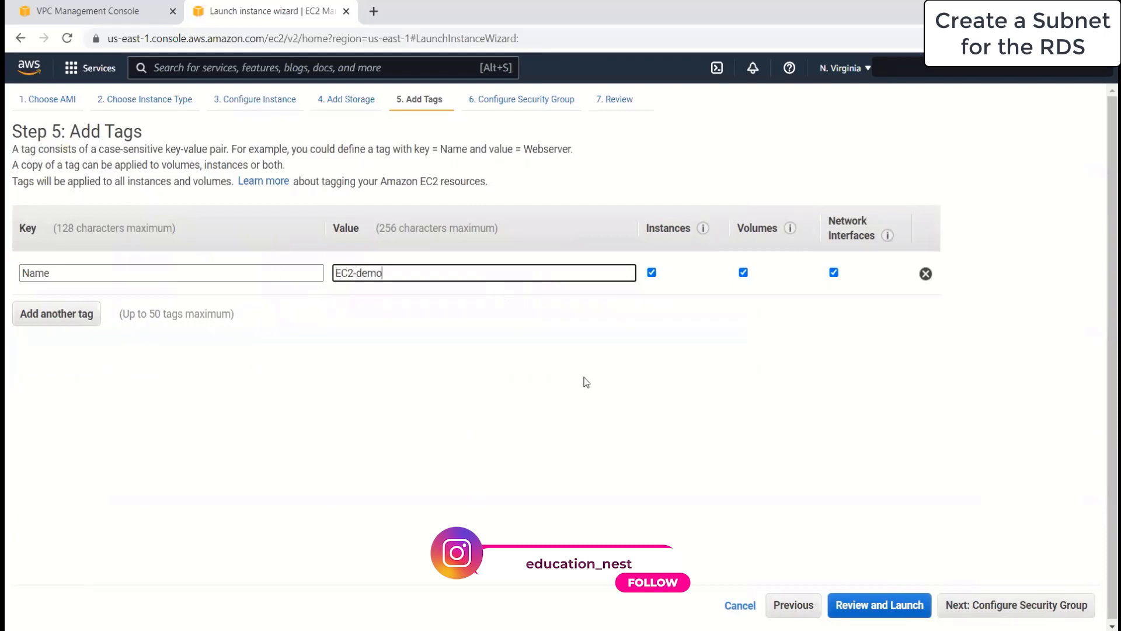
Step: Assign the existing security group ec2-server-sg to the instance and proceed to the launch review
left_click(1021, 607)
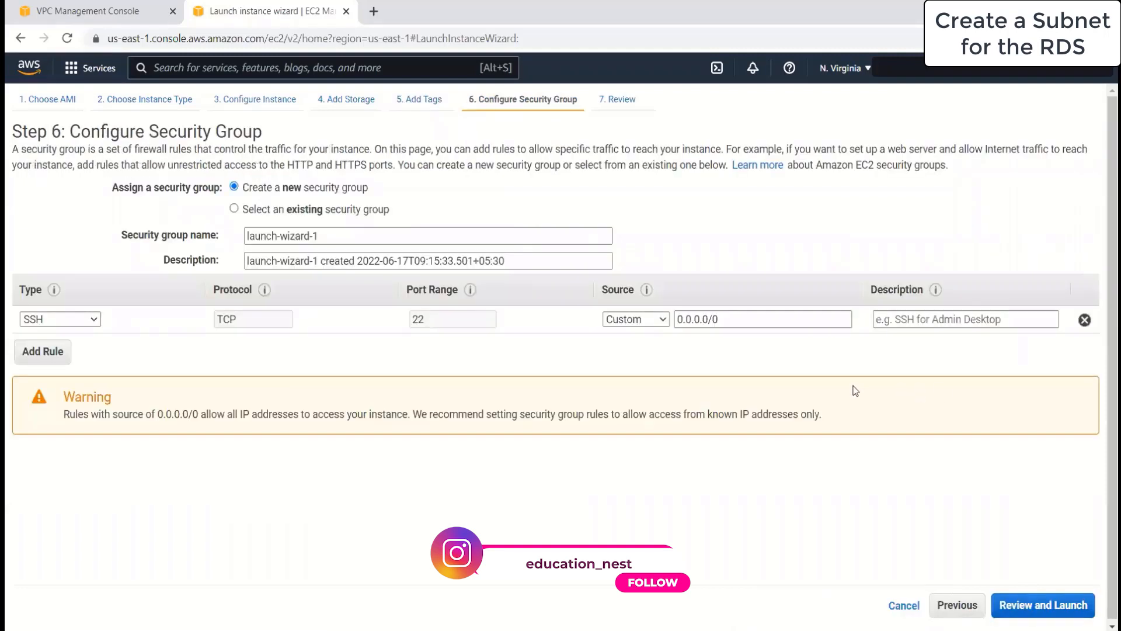
left_click(286, 214)
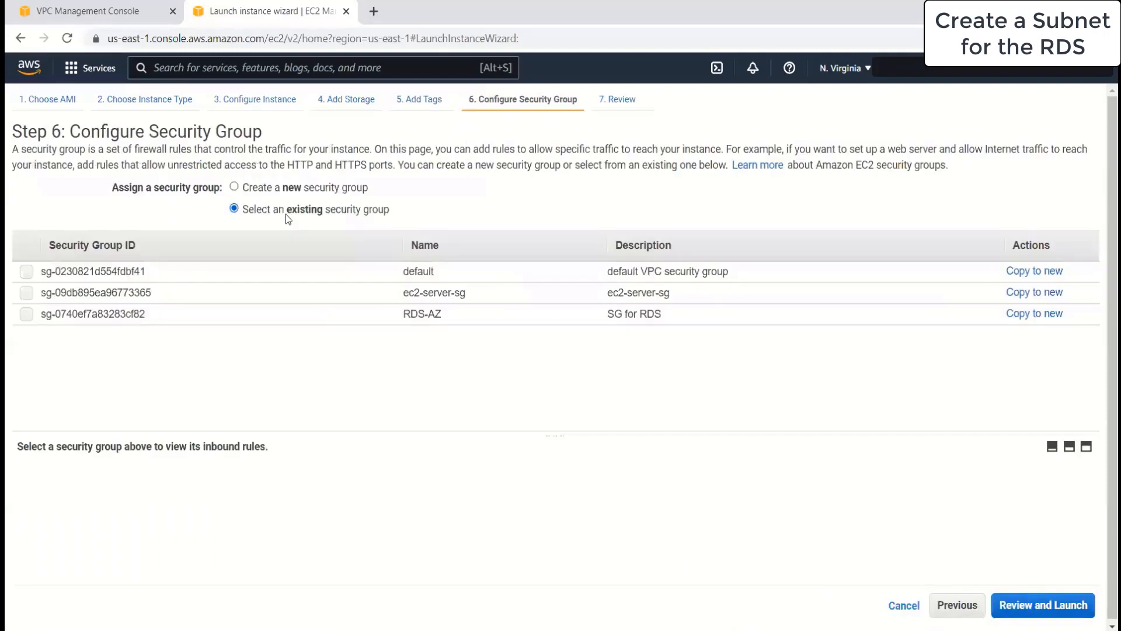
left_click(98, 293)
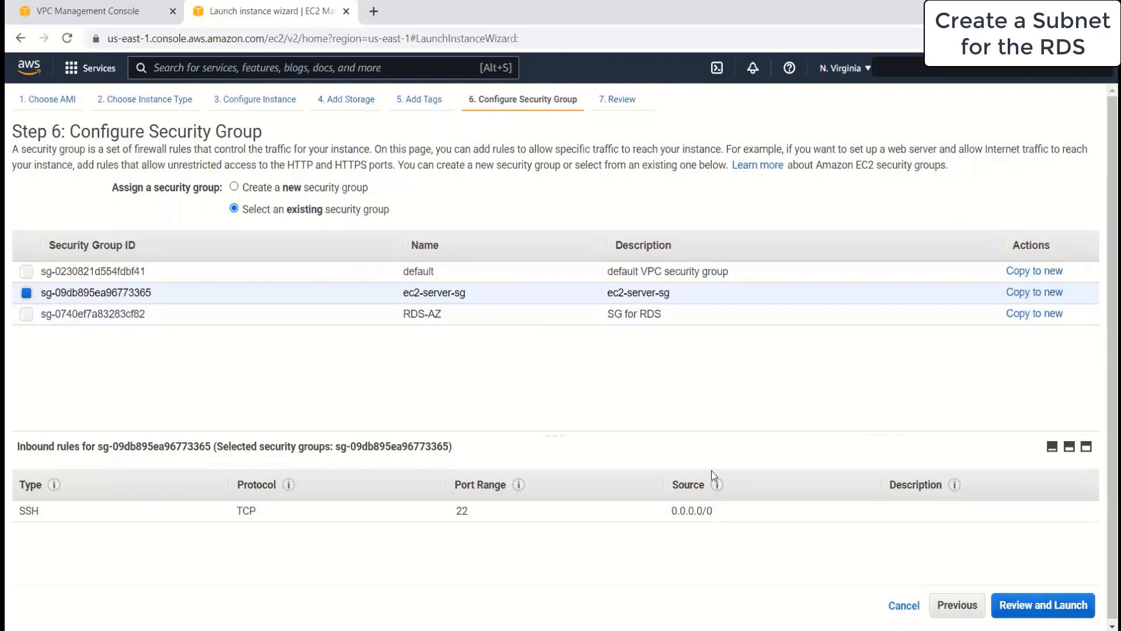
scroll(876, 485, "down", 1)
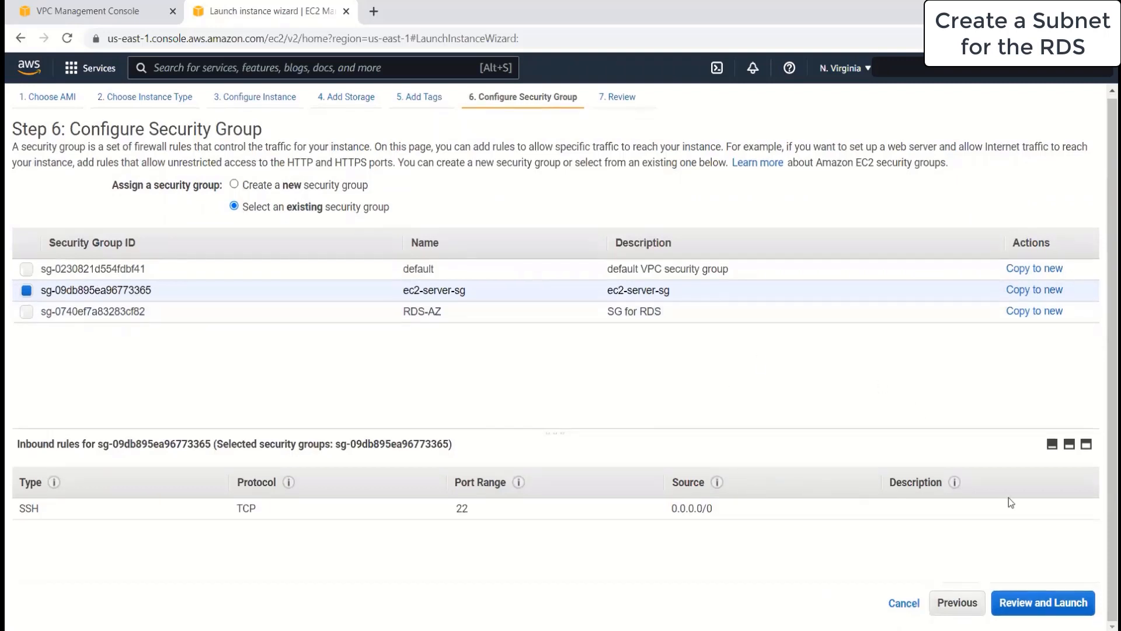
left_click(1013, 601)
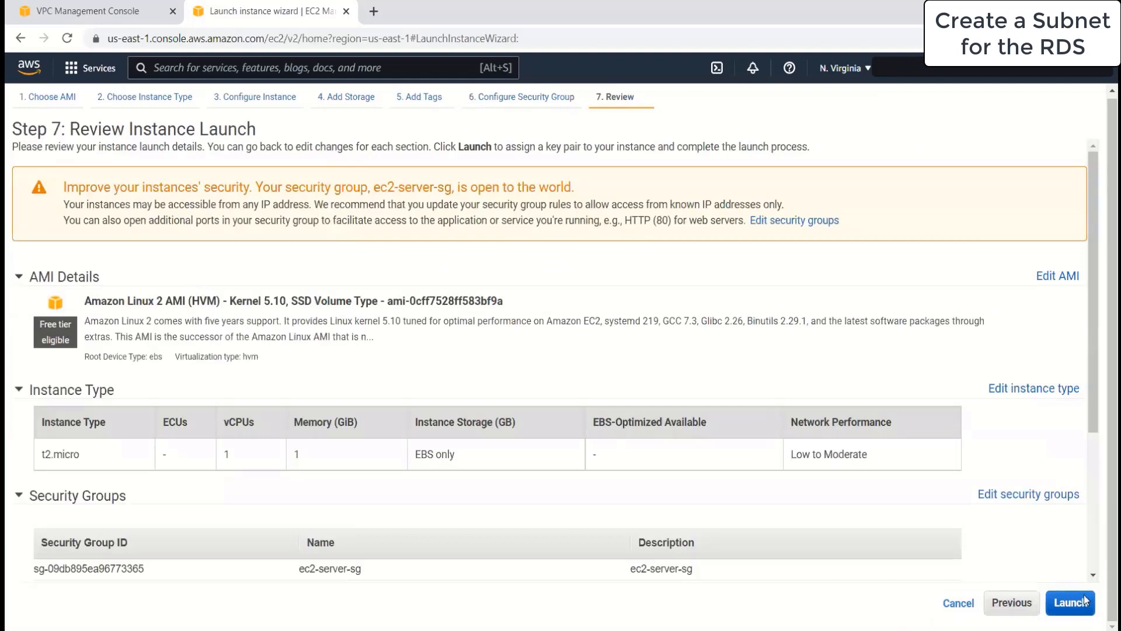
Step: Launch the instance with a new RSA key pair named test-ec2, downloading its private key file
left_click(1084, 600)
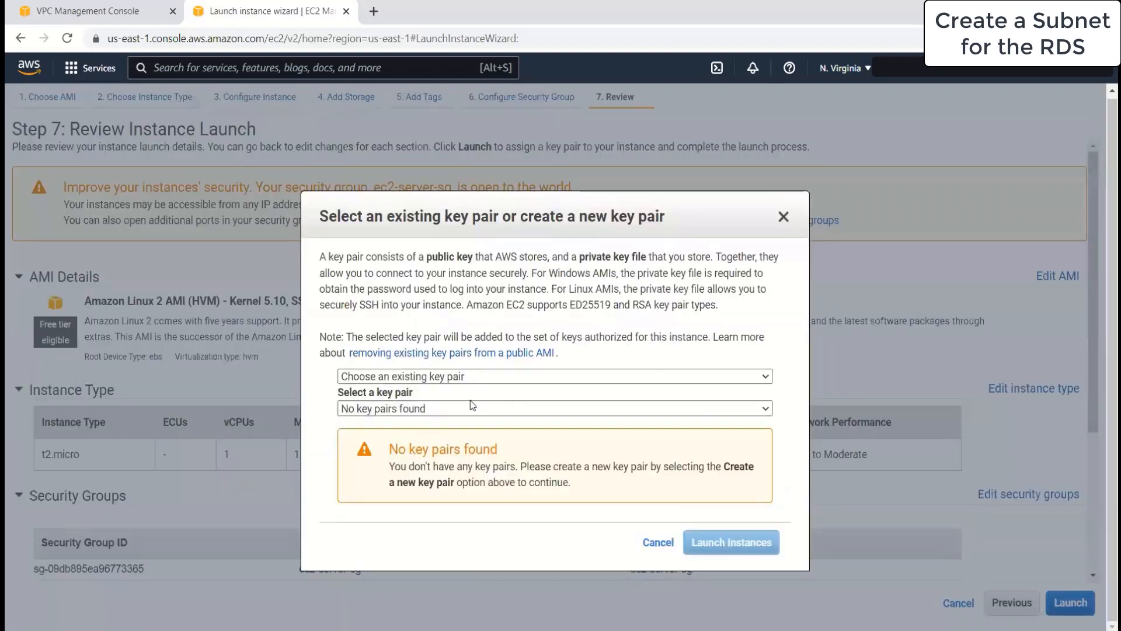
left_click(467, 377)
left_click(411, 404)
left_click(397, 441)
type("test-ec2")
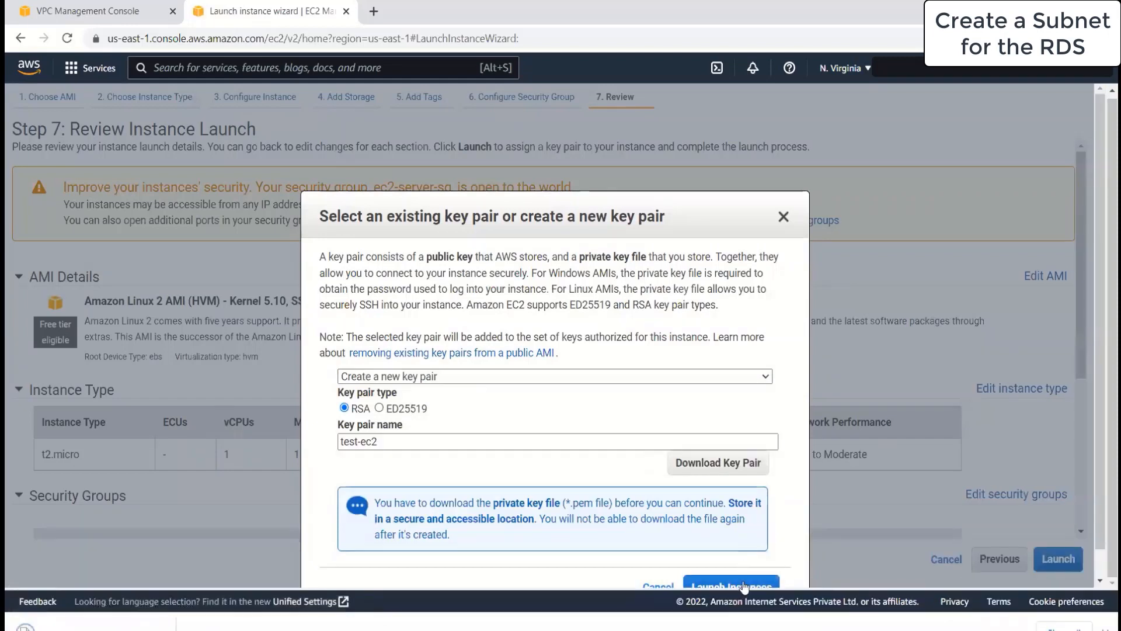
left_click(744, 586)
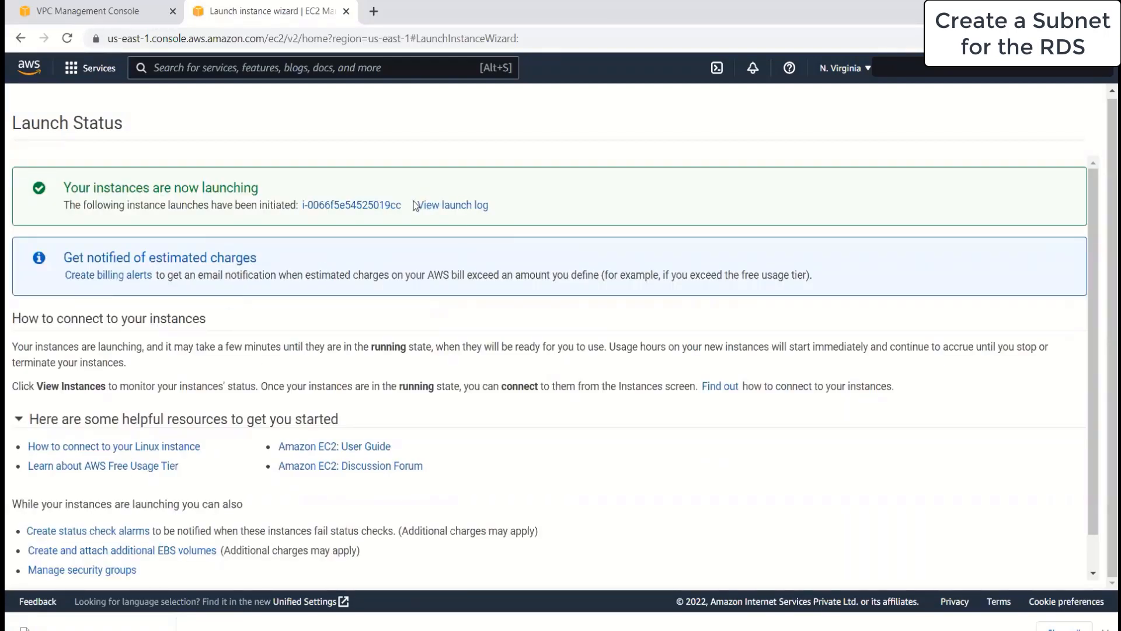
Step: Copy the launched instance's ID into the separate notes window under the label "EC2 -" and return to the browser
left_click_drag(405, 206, 304, 206)
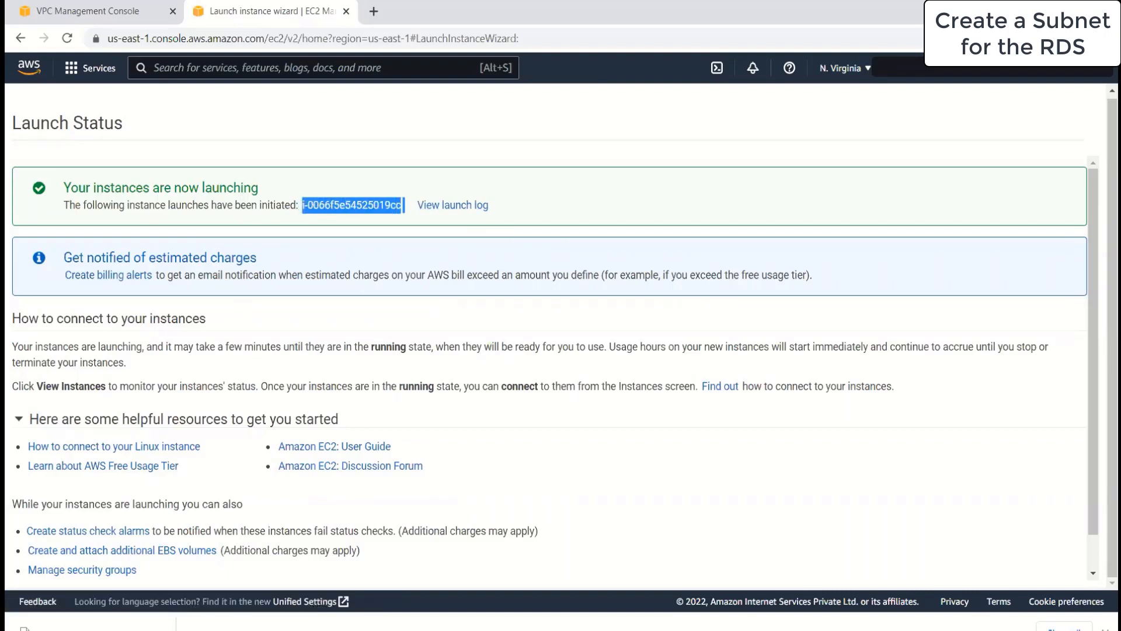
key("ctrl+c")
key("alt+Tab")
left_click(608, 195)
type("EC2 -")
key("ctrl+v")
key("alt+Tab")
Step: Open the instances list from the launch status page to see the EC2-demo instance
left_click(757, 584)
scroll(916, 470, "down", 1)
left_click(1043, 569)
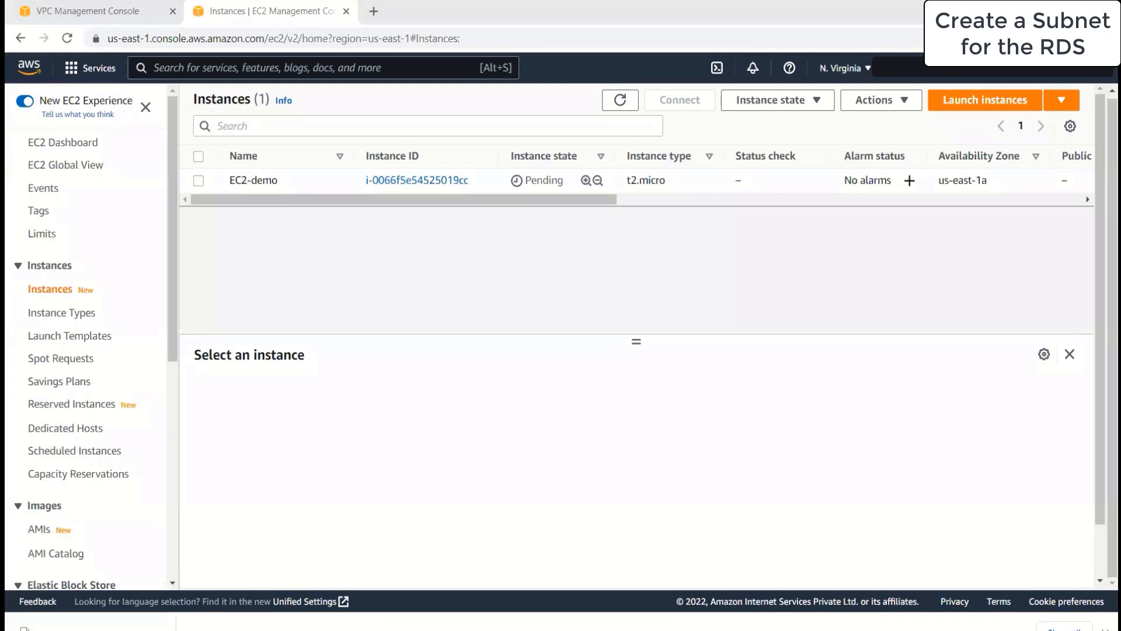
Step: Find the RDS service by searching for "rds" and open its console in a new browser tab
left_click(326, 68)
type("rds")
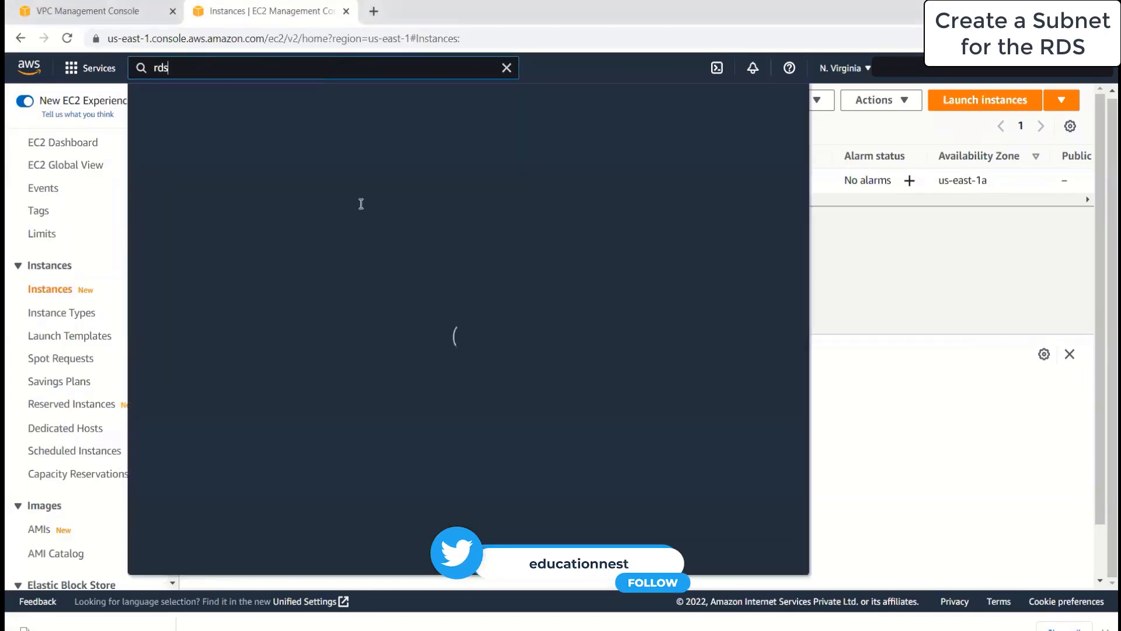
middle_click(362, 184)
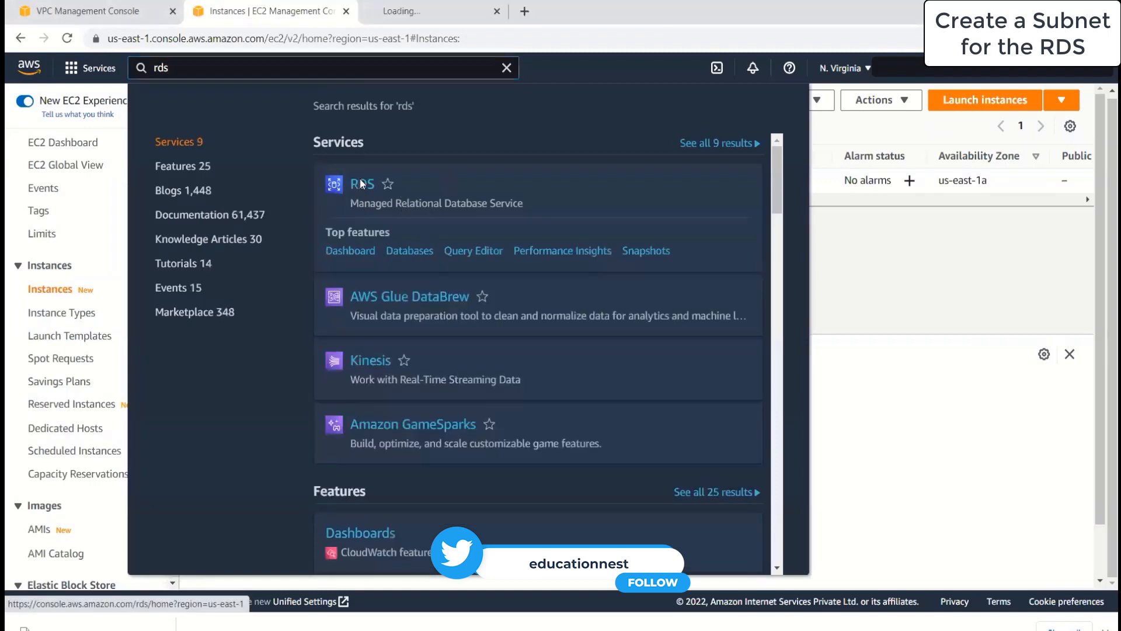
left_click(966, 432)
left_click(444, 11)
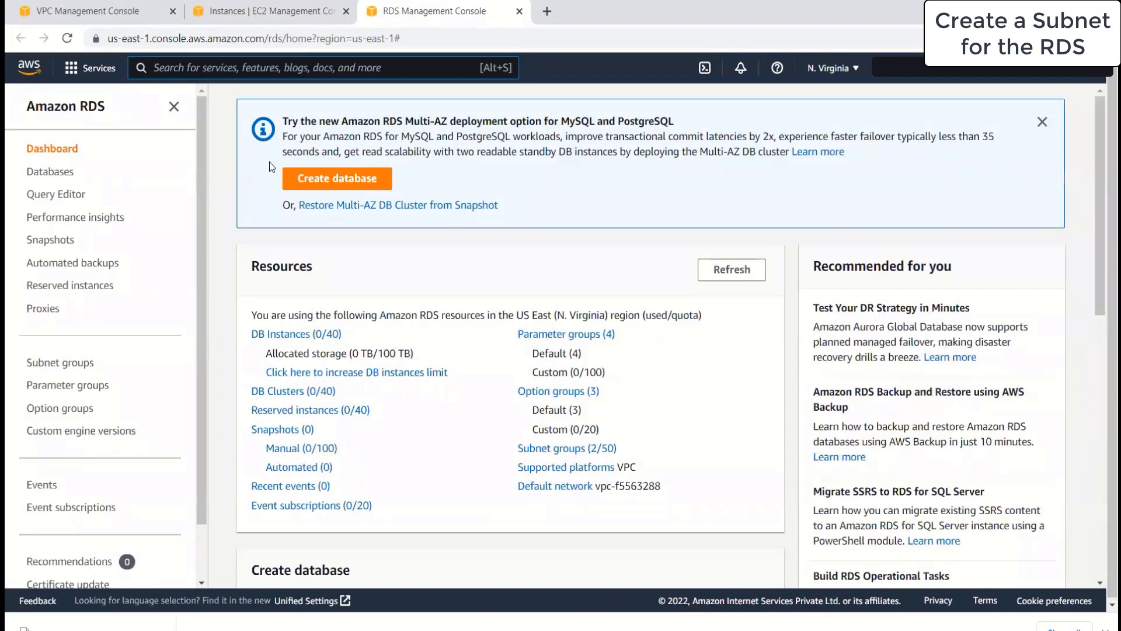
Step: Start creating an RDS database with the standard method and choose MySQL as the engine type
left_click(338, 178)
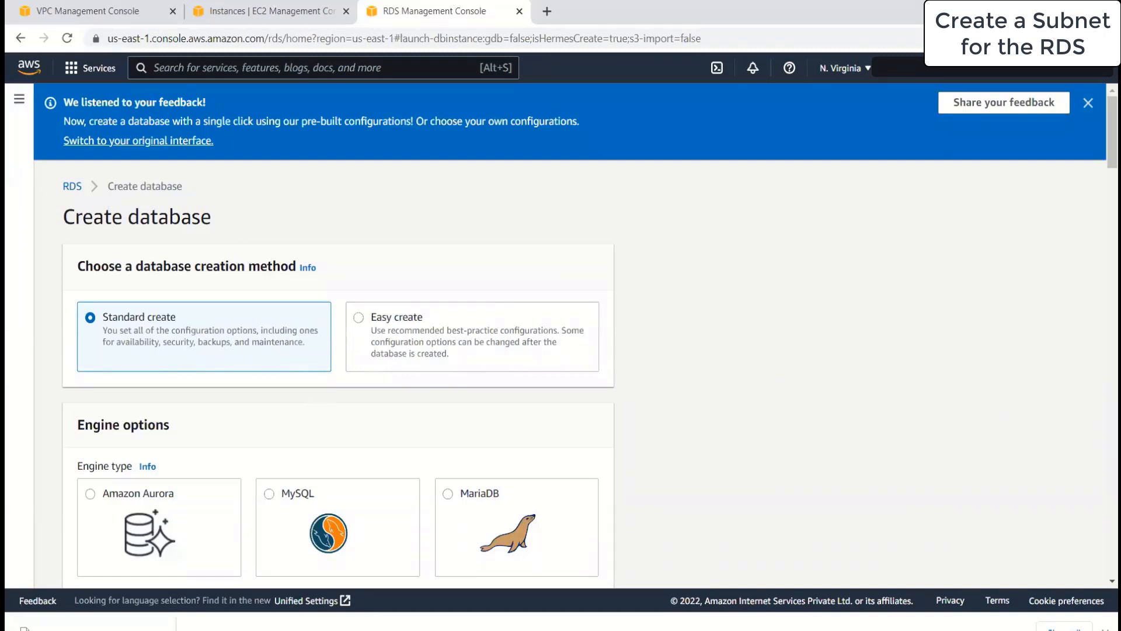
scroll(628, 373, "down", 5)
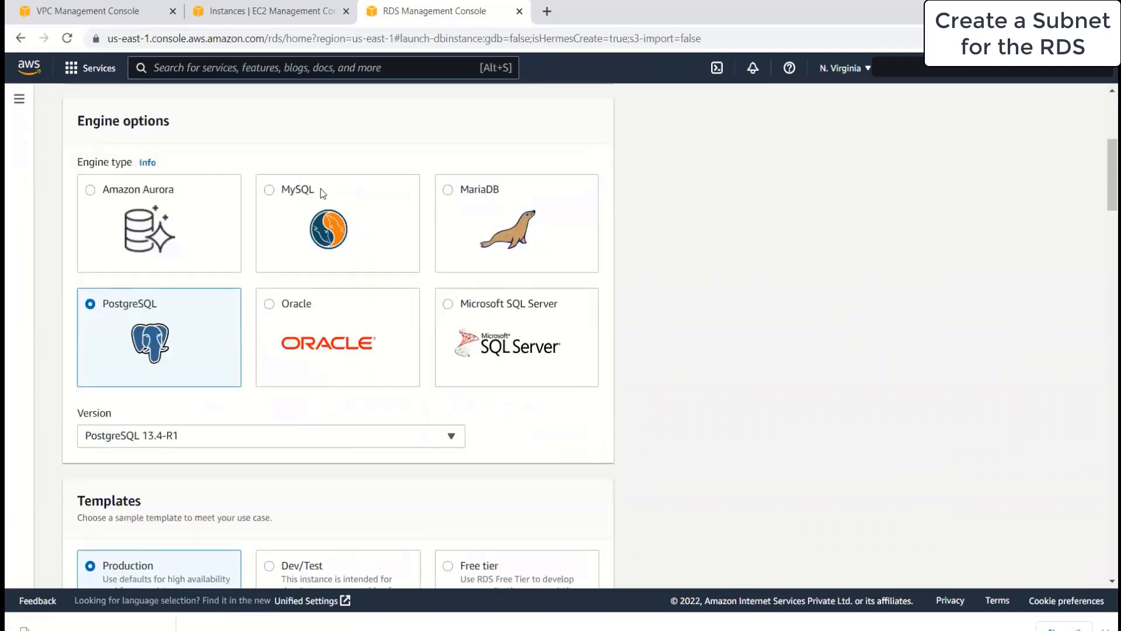
left_click(322, 193)
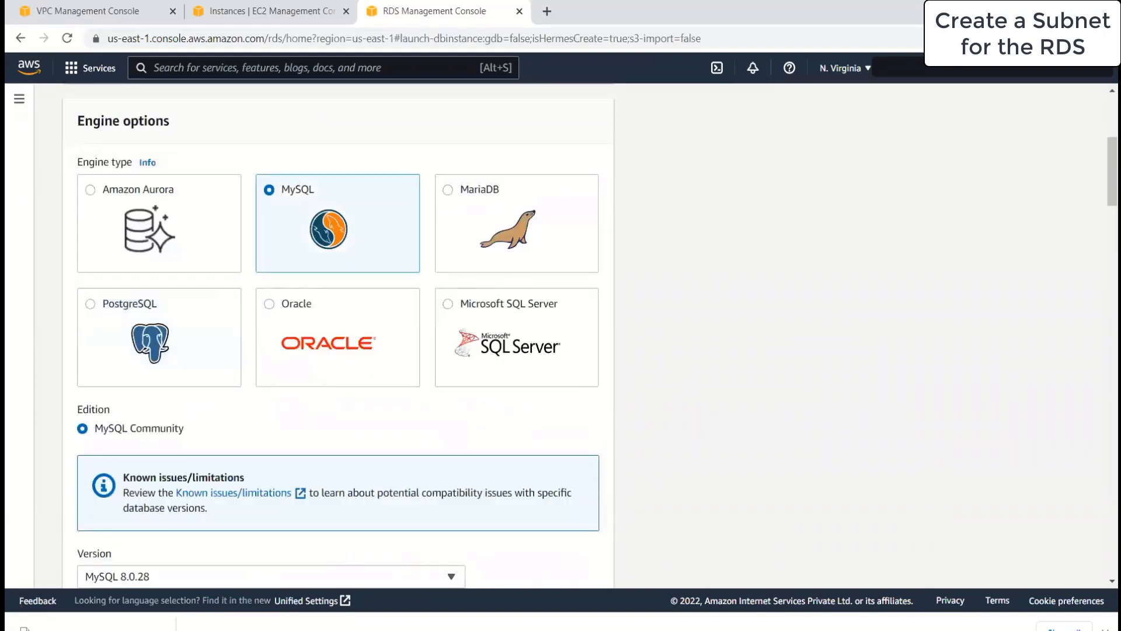
scroll(297, 456, "down", 3)
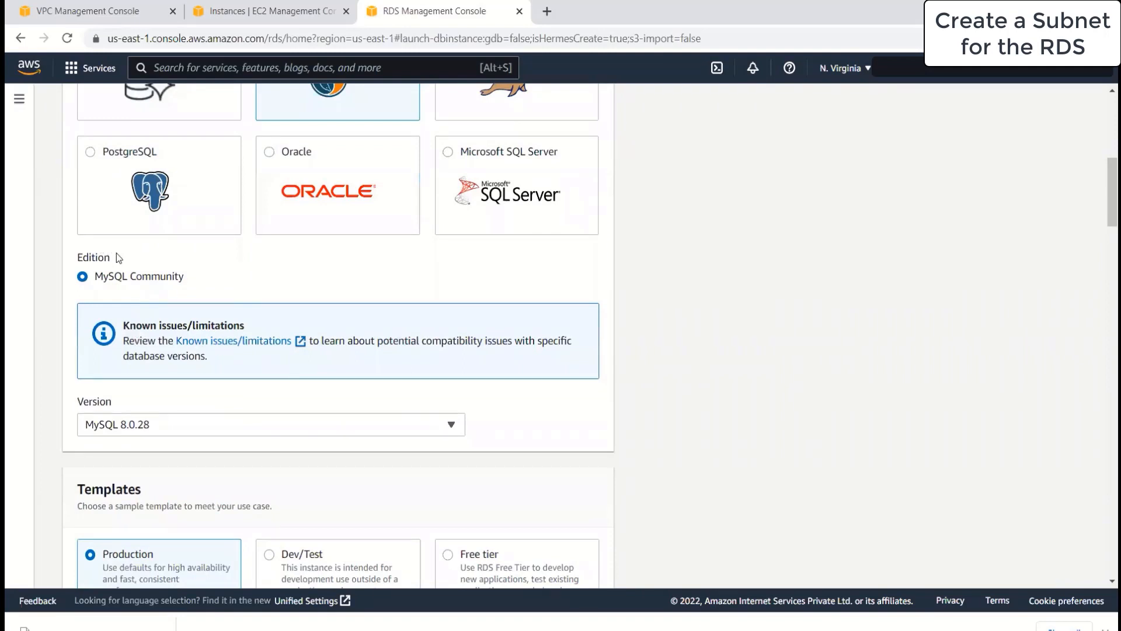
Step: Choose the Dev/Test template and the Multi-AZ DB instance deployment option for the database
scroll(250, 482, "down", 4)
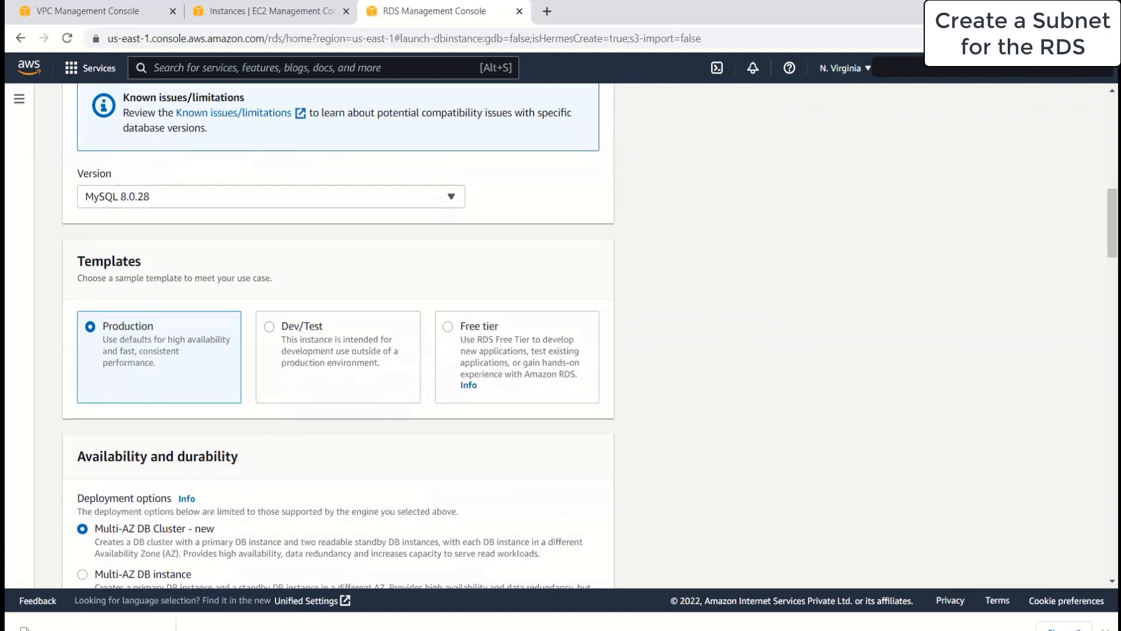
left_click(325, 327)
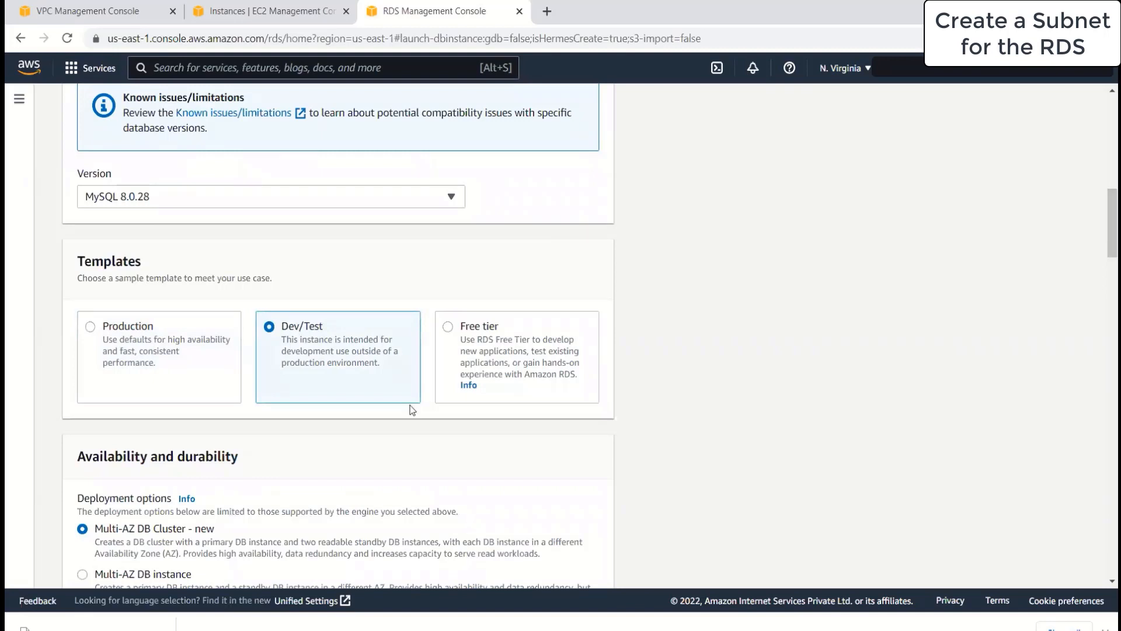
scroll(408, 432, "down", 4)
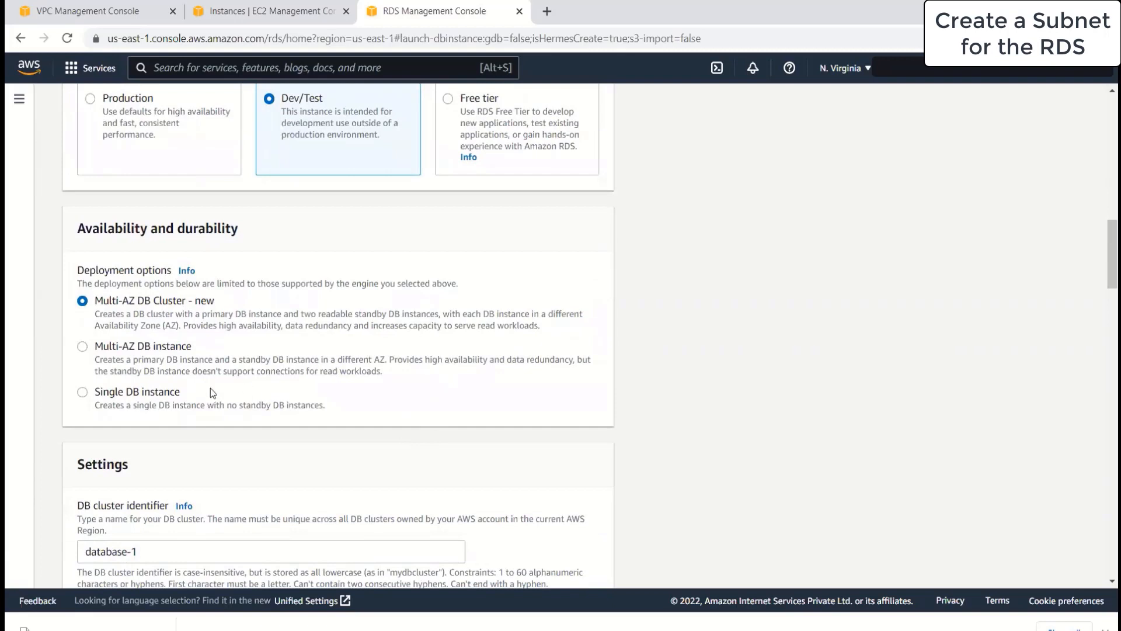
left_click(145, 353)
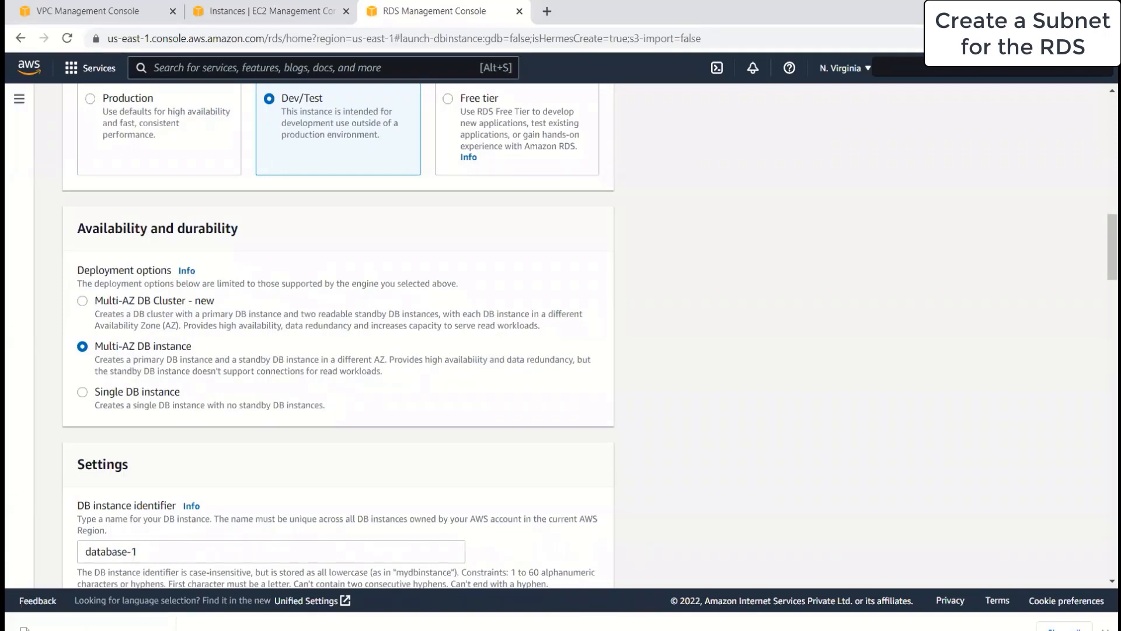
Step: Enter and confirm the master password, keeping the identifier database-1 and the master username admin
scroll(639, 440, "down", 3)
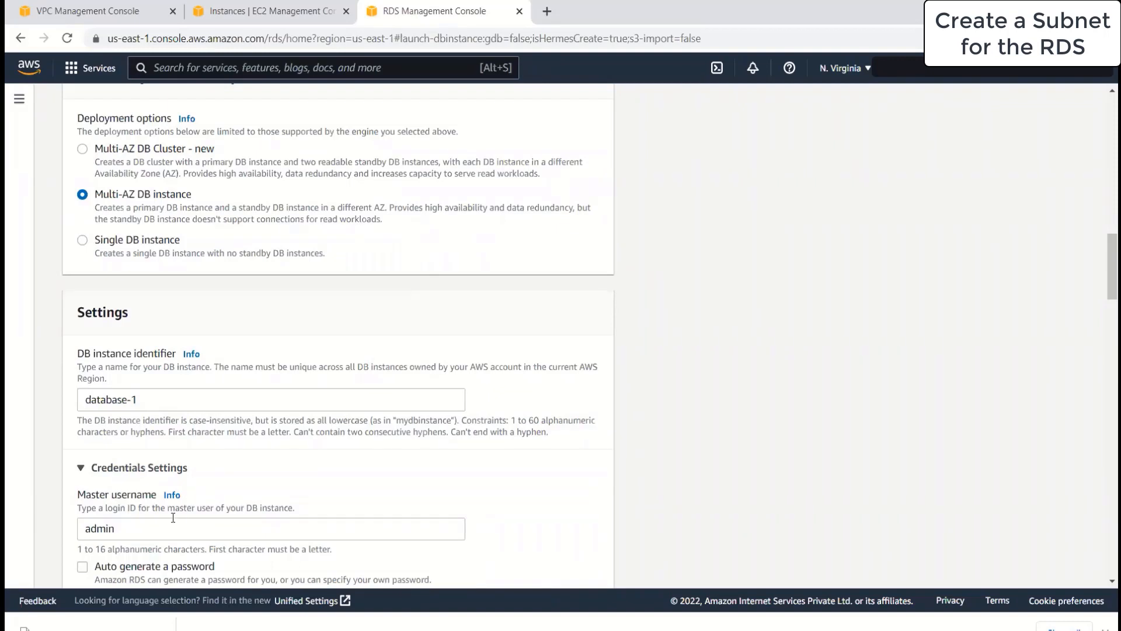
scroll(175, 386, "down", 3)
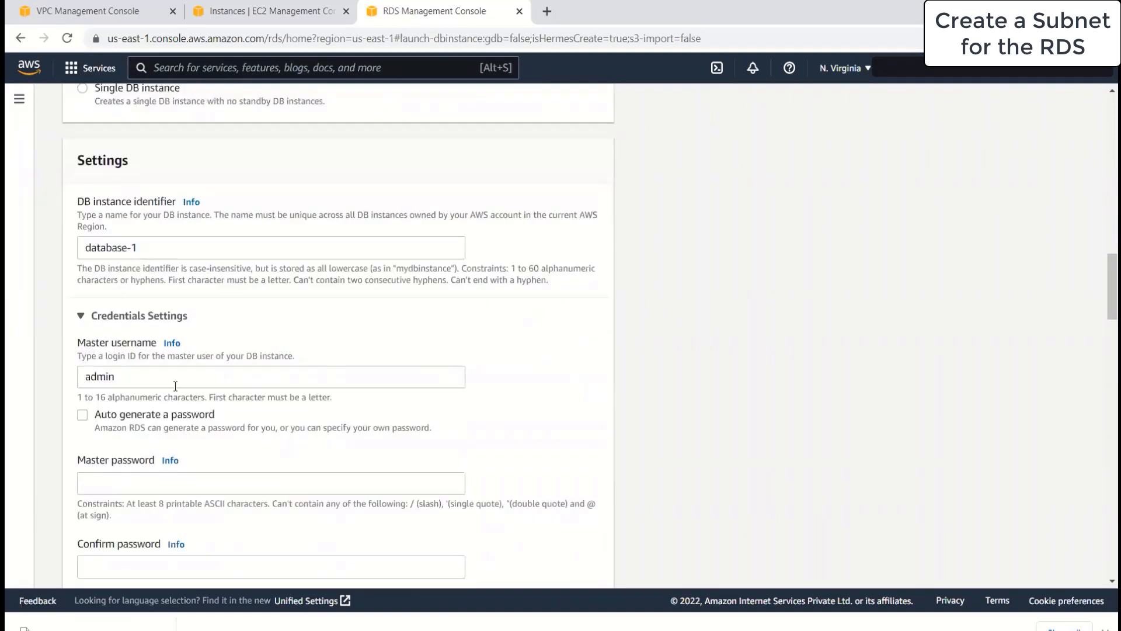
left_click(215, 492)
type("••••••••")
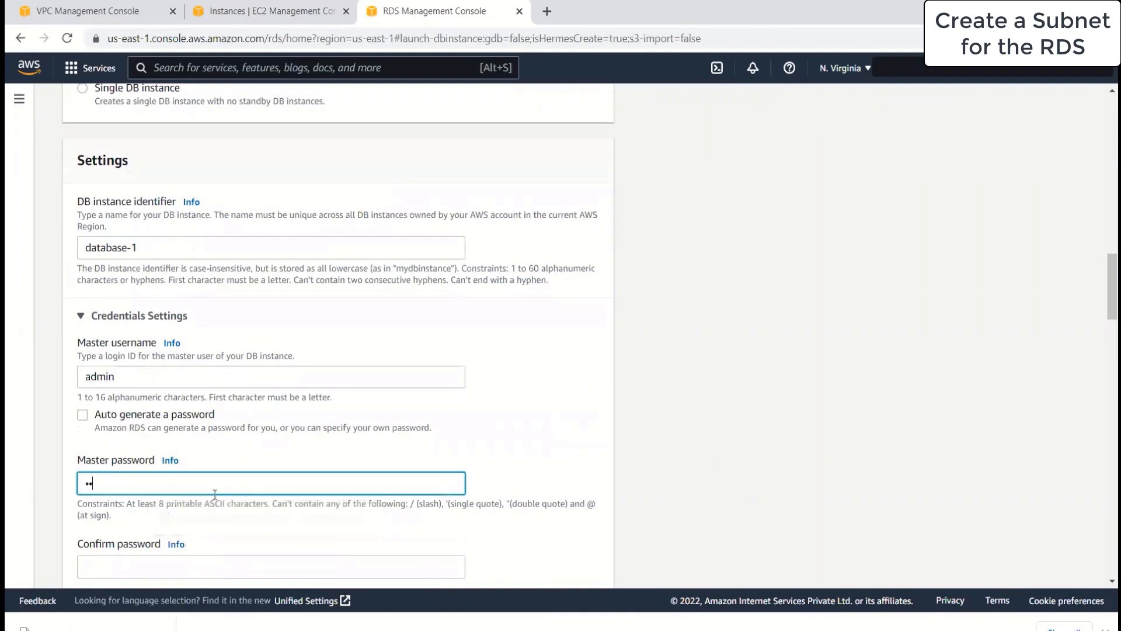
key("Tab")
type("•••••")
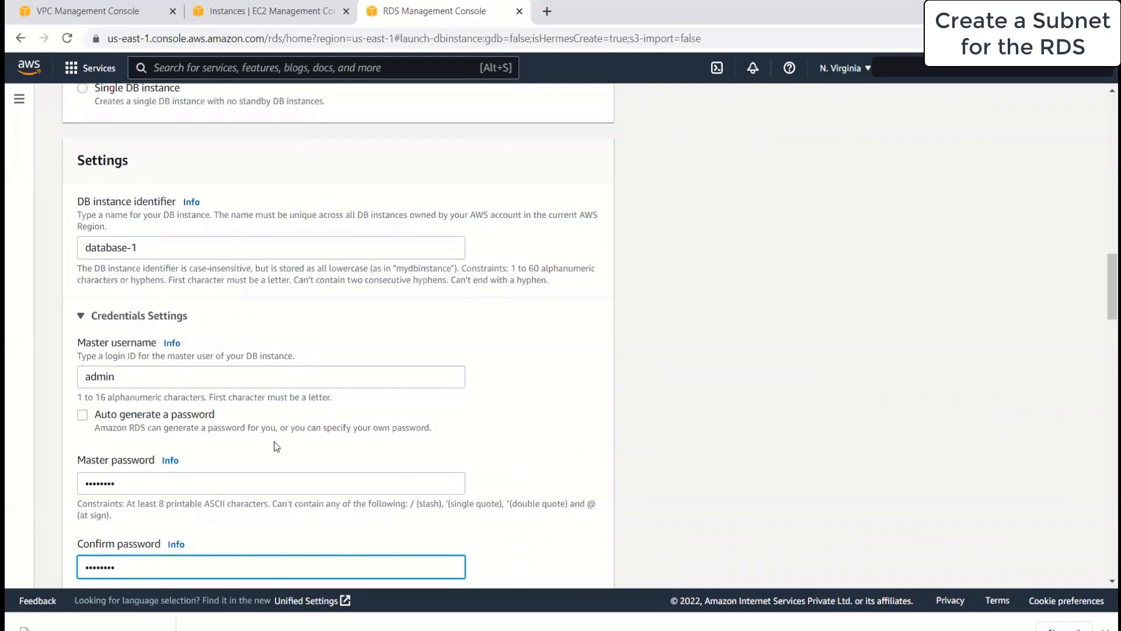
Step: Choose the burstable DB instance classes with db.t3.micro and go on to the storage settings
scroll(259, 432, "down", 5)
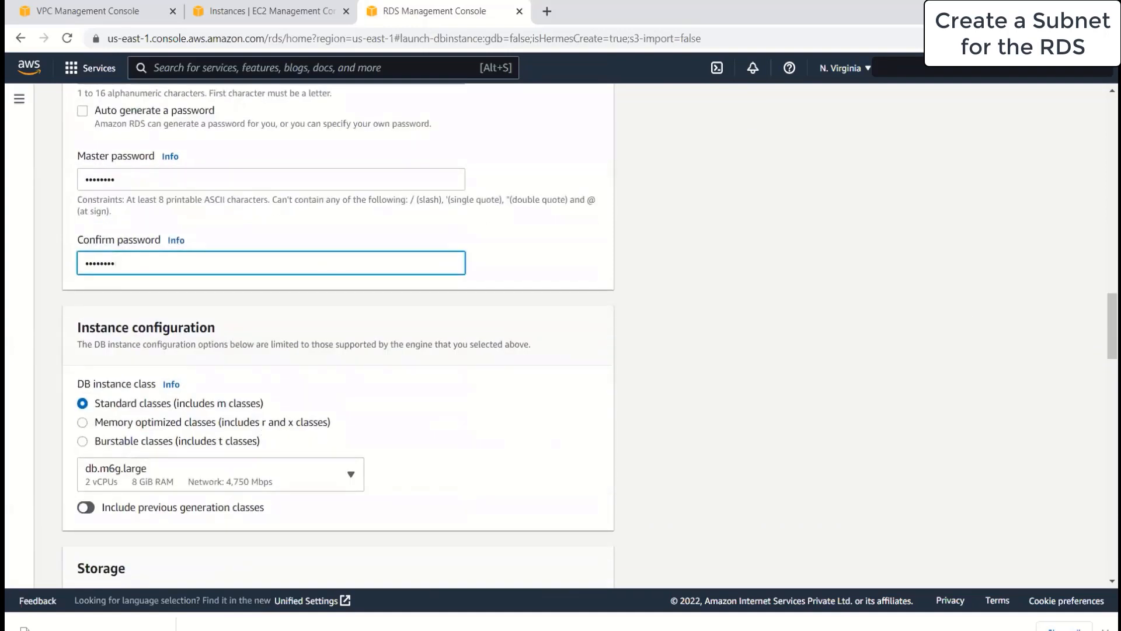
left_click(117, 443)
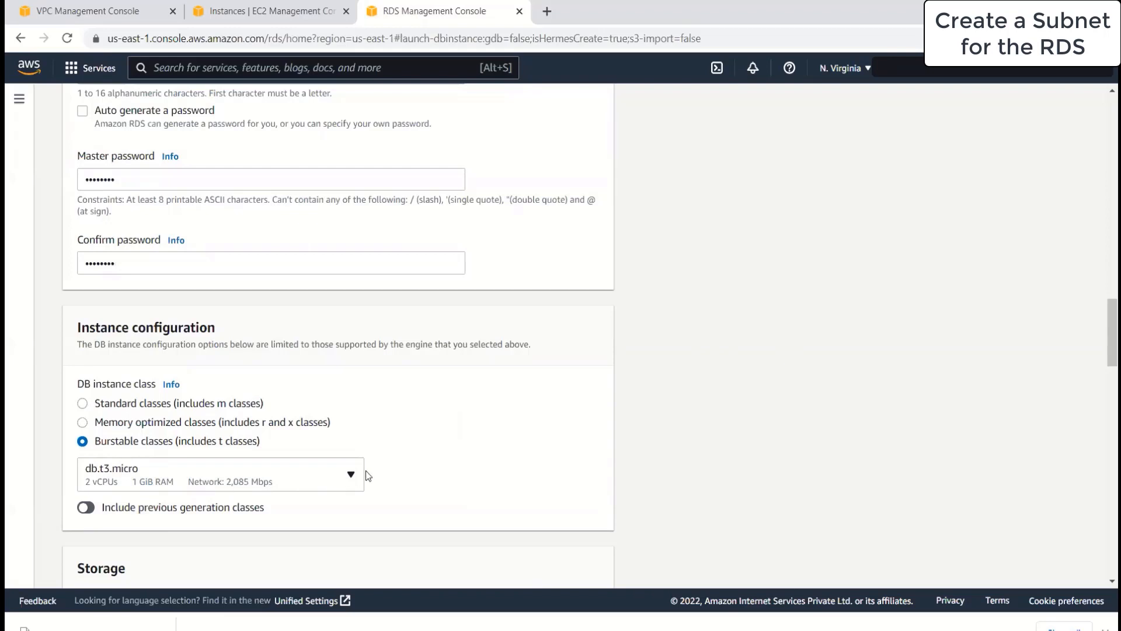
scroll(388, 456, "down", 4)
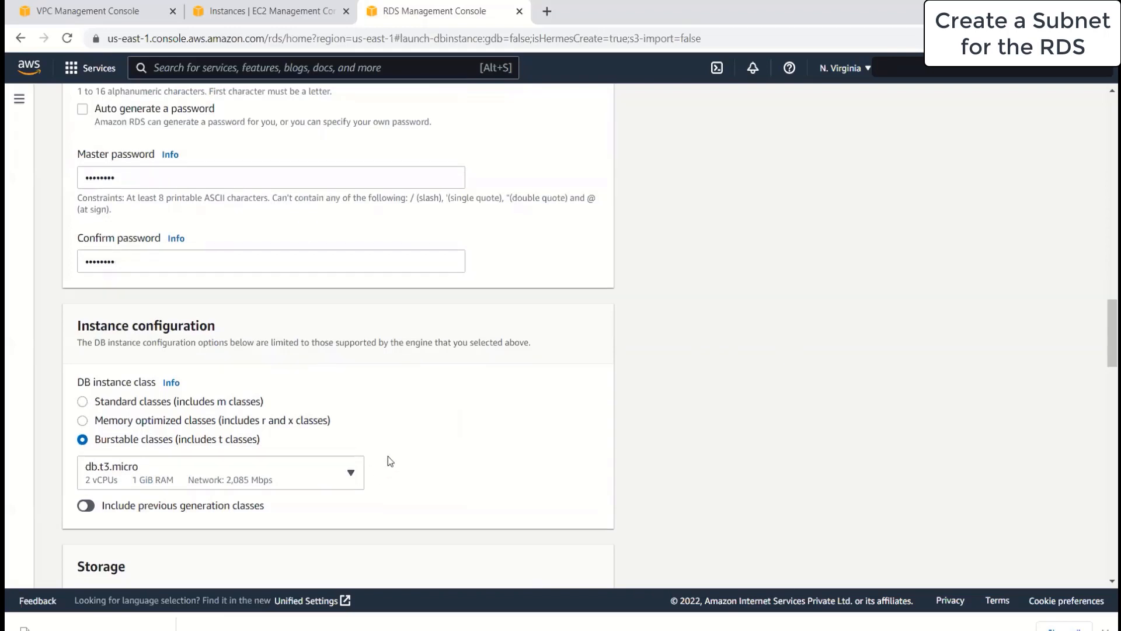
scroll(266, 448, "down", 1)
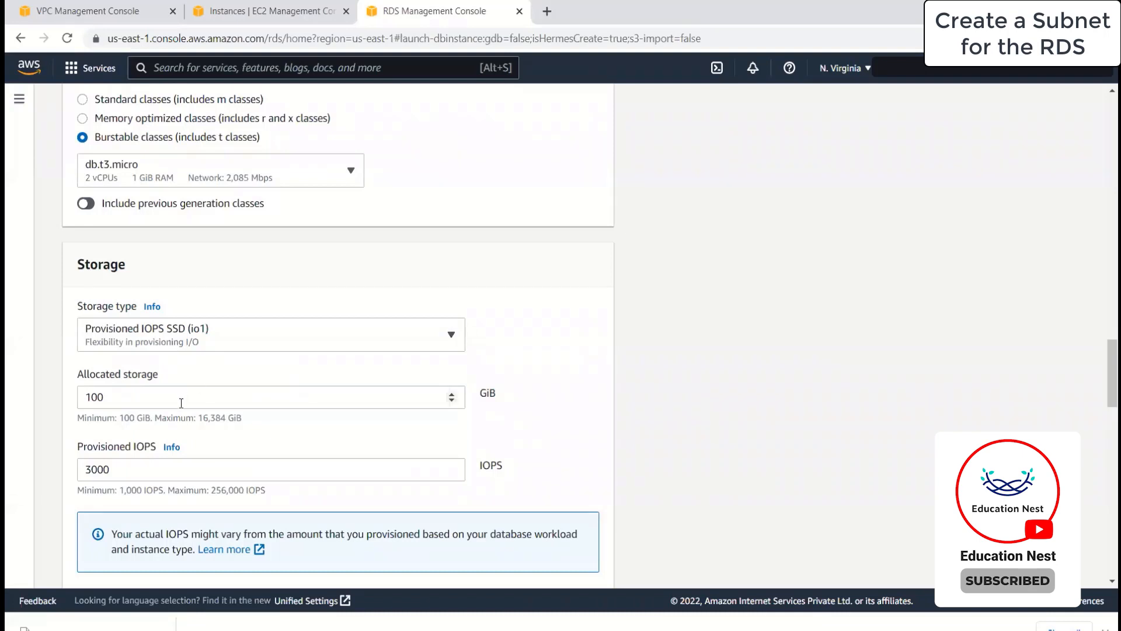
Step: Turn off storage autoscaling and set the database's virtual private cloud to MyVPC
scroll(198, 401, "down", 3)
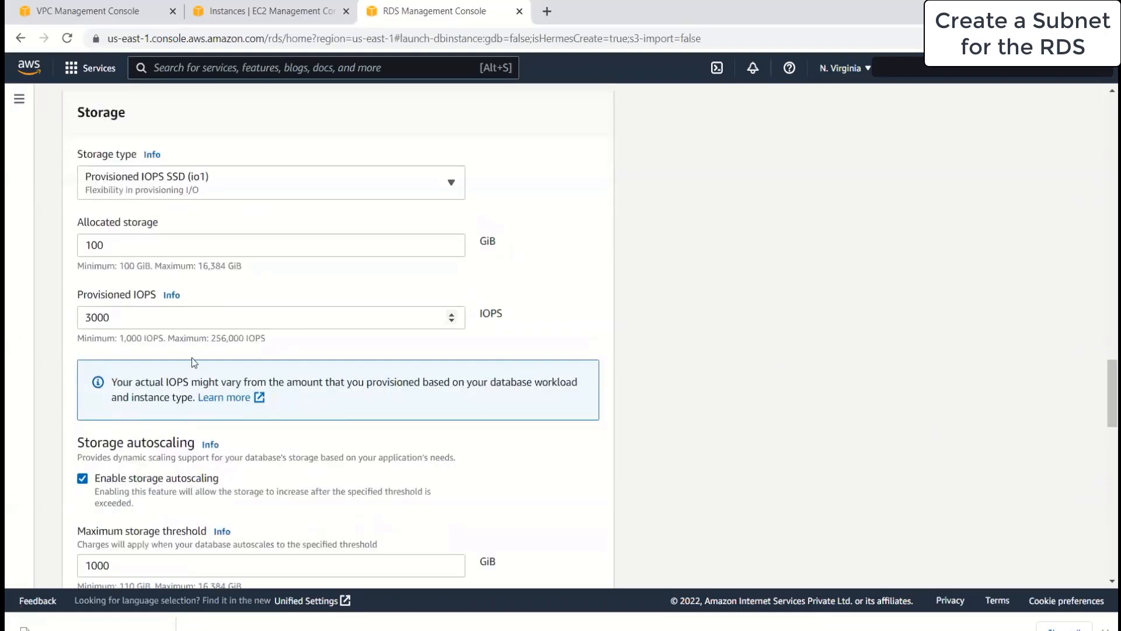
left_click(146, 480)
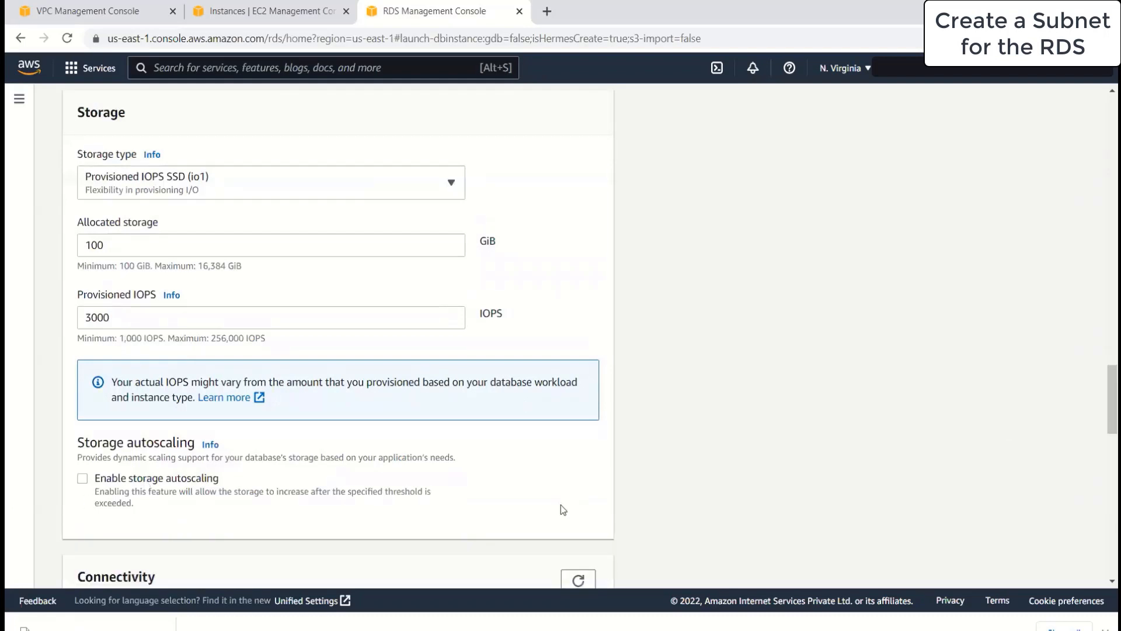
scroll(560, 510, "down", 3)
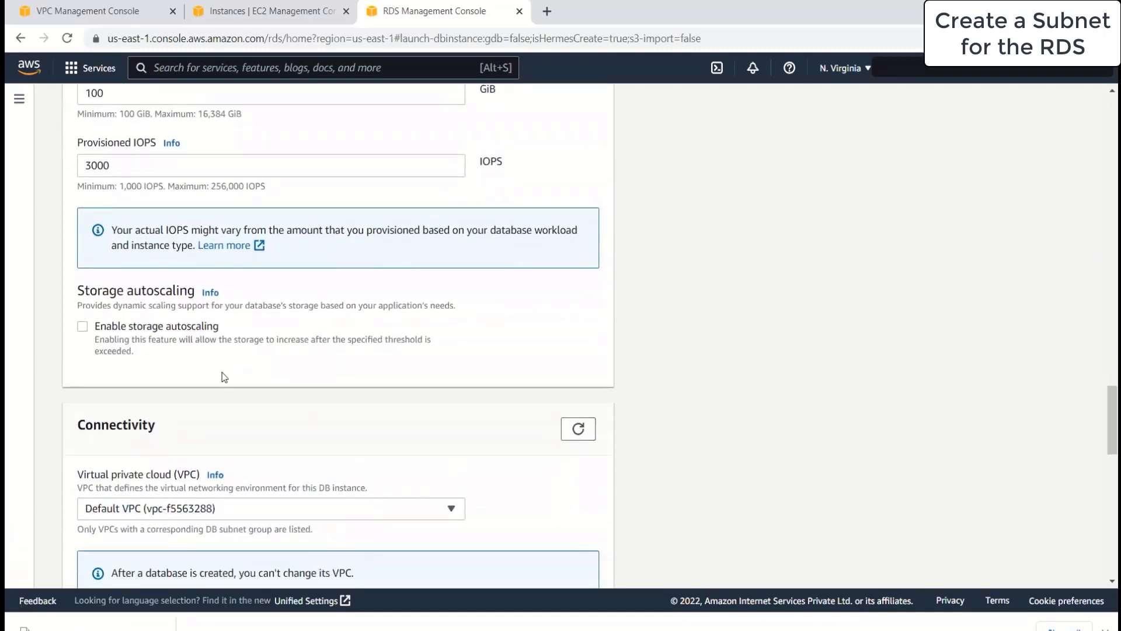
scroll(227, 380, "down", 3)
left_click(320, 361)
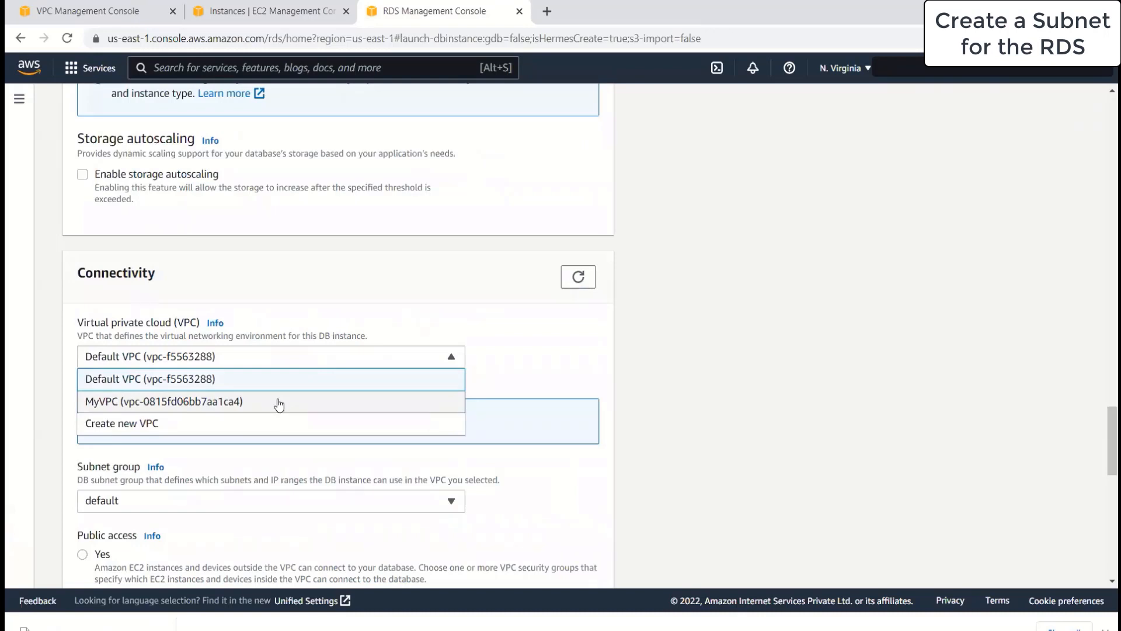
left_click(279, 403)
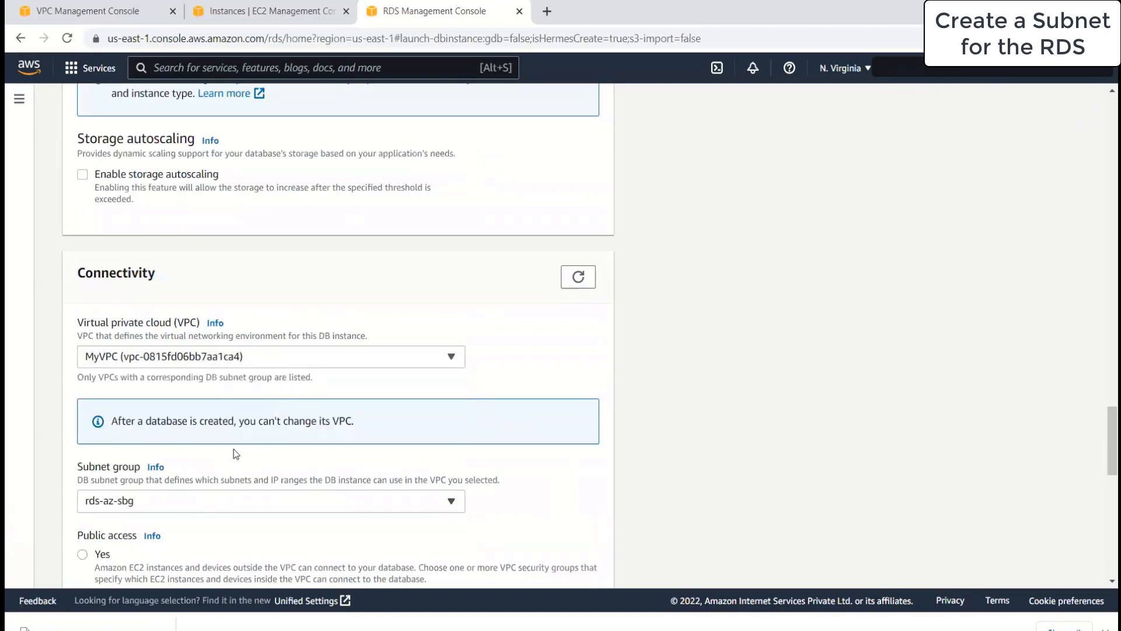
Step: Keep public access set to No and replace the default VPC security group with the existing RDS-AZ group
scroll(239, 458, "down", 4)
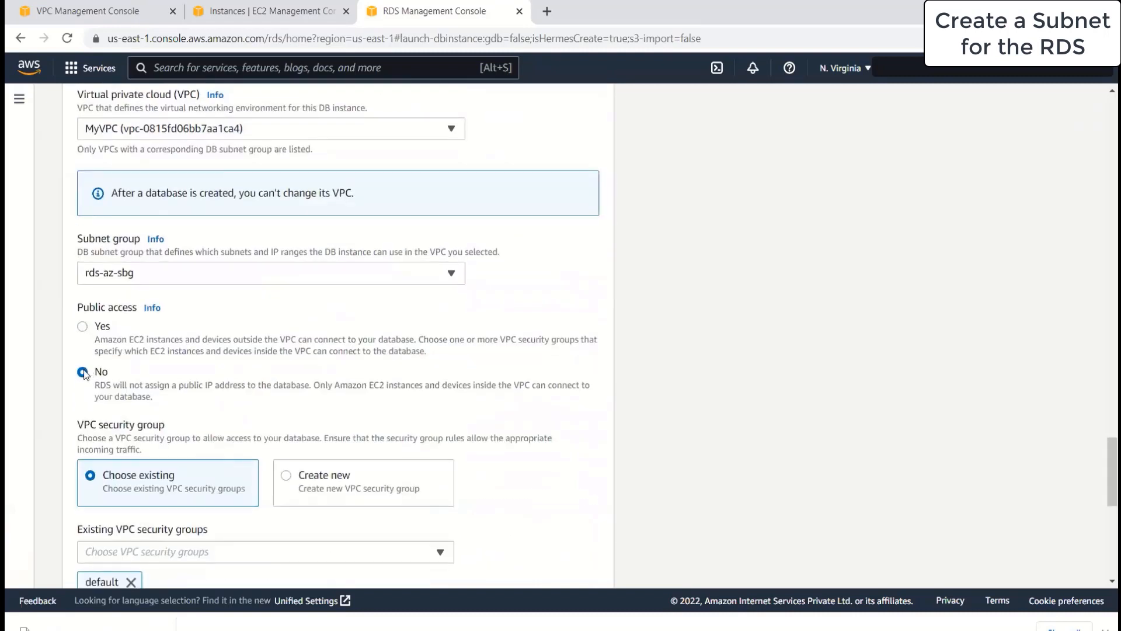
scroll(293, 394, "down", 3)
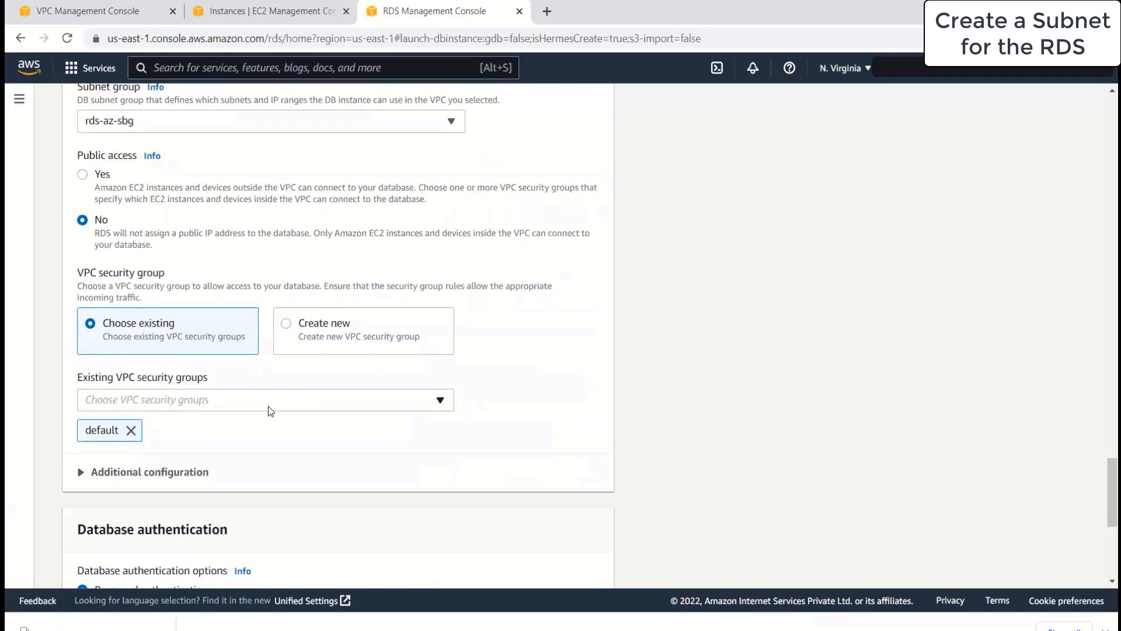
left_click(268, 406)
scroll(175, 350, "down", 3)
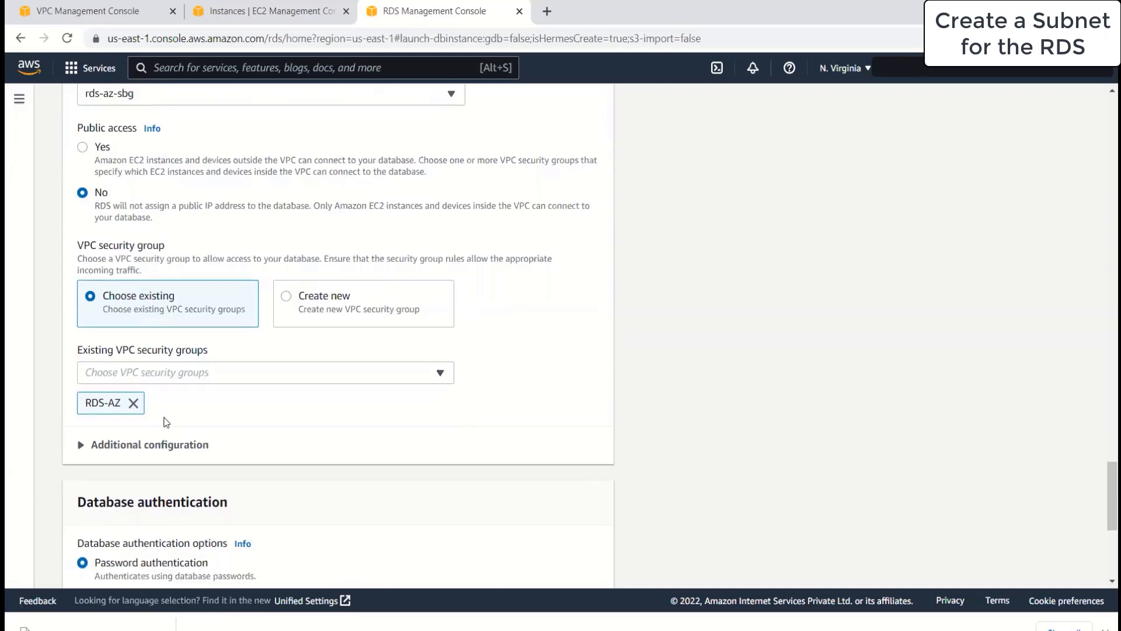
Step: Show the additional connectivity configuration, keep port 3306 and password authentication, and try to create the database
left_click(185, 330)
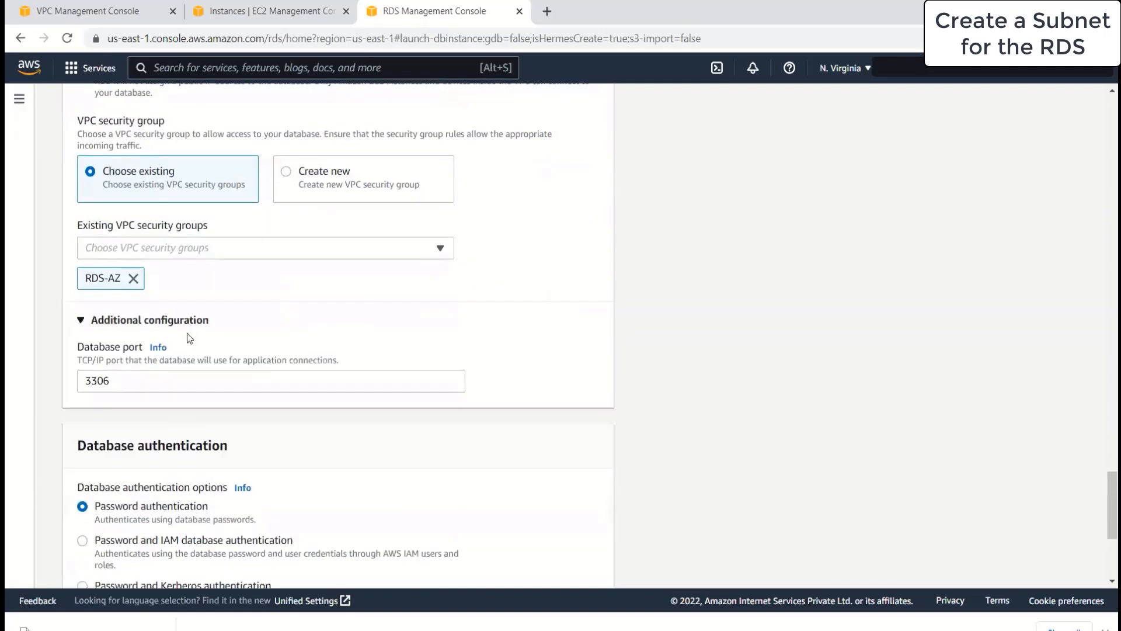
scroll(547, 414, "down", 4)
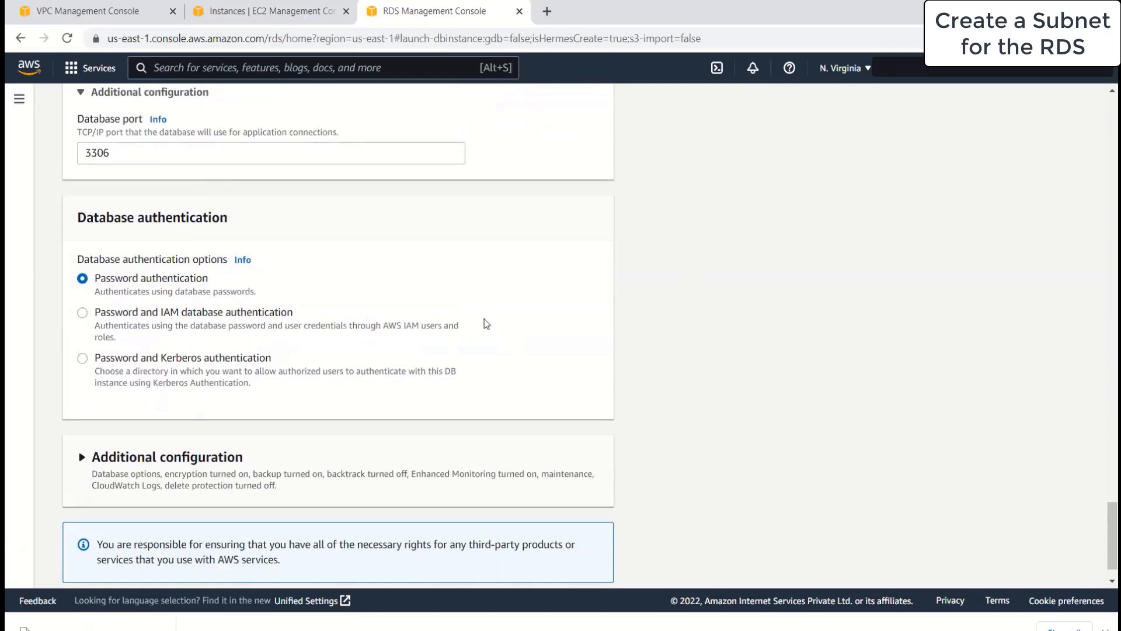
scroll(503, 350, "up", 3)
scroll(517, 379, "down", 3)
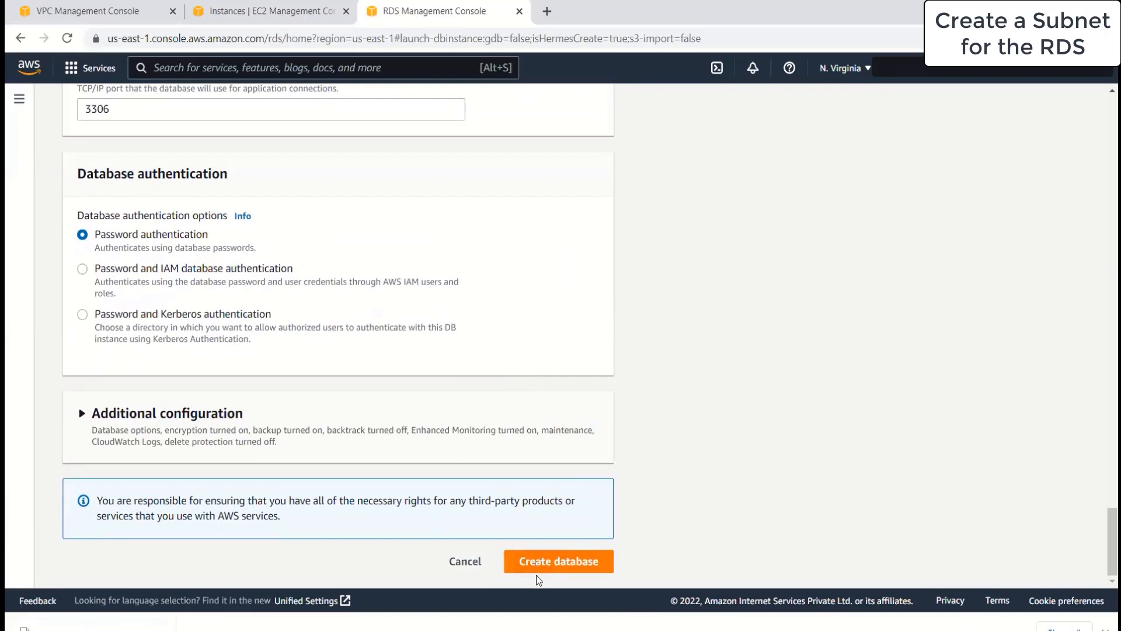
left_click(552, 564)
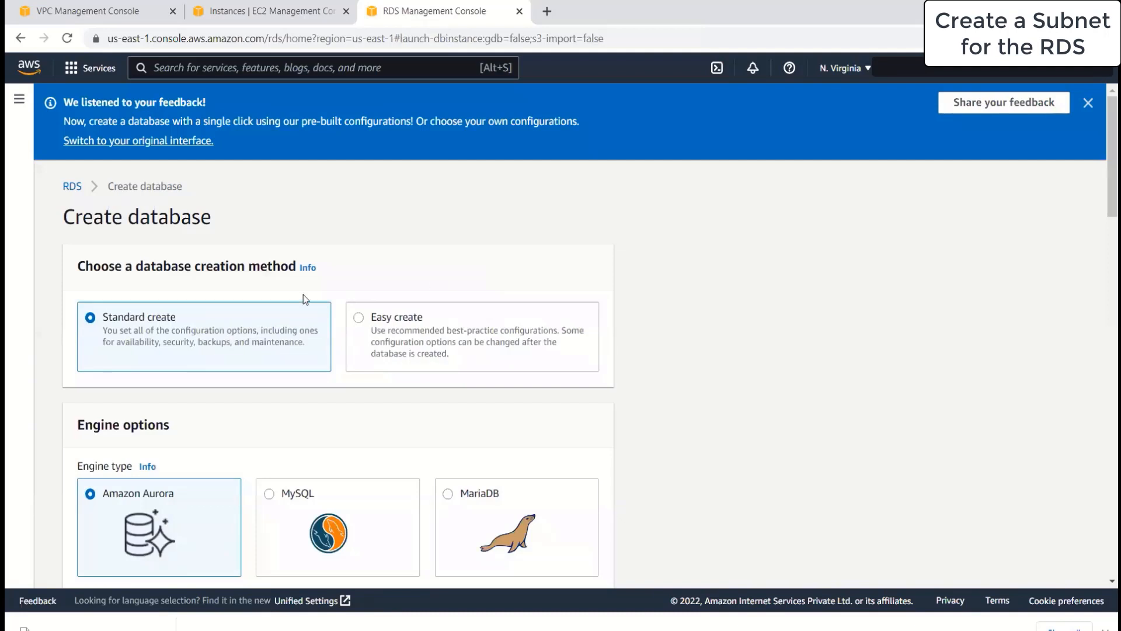
Step: Begin the database creation form again with the standard method and MySQL as the engine type
scroll(357, 384, "down", 4)
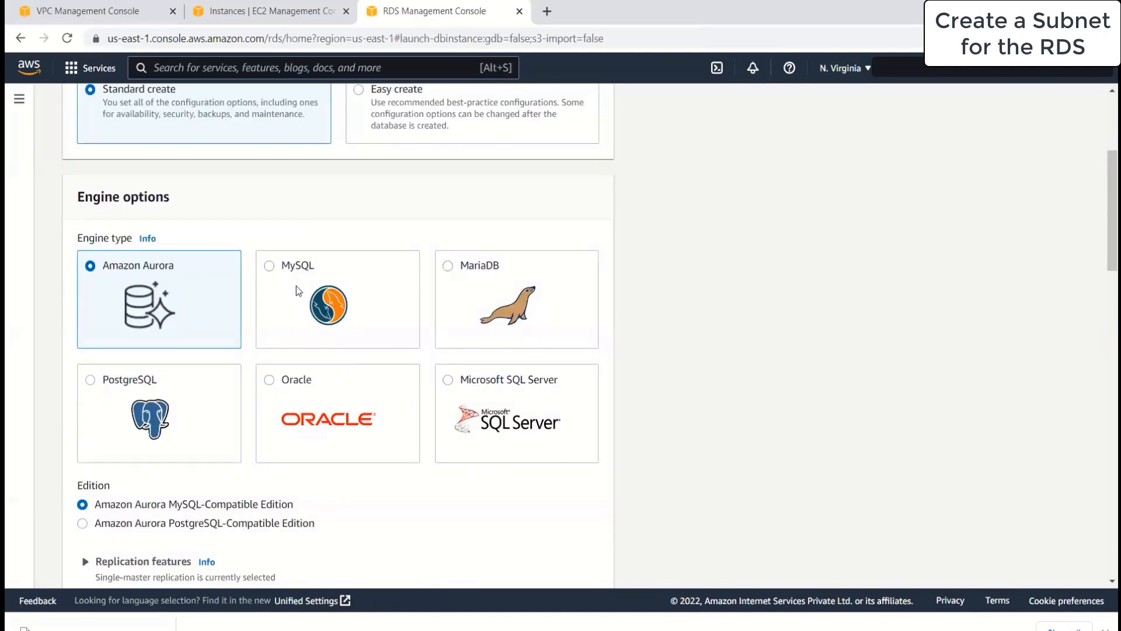
left_click(272, 266)
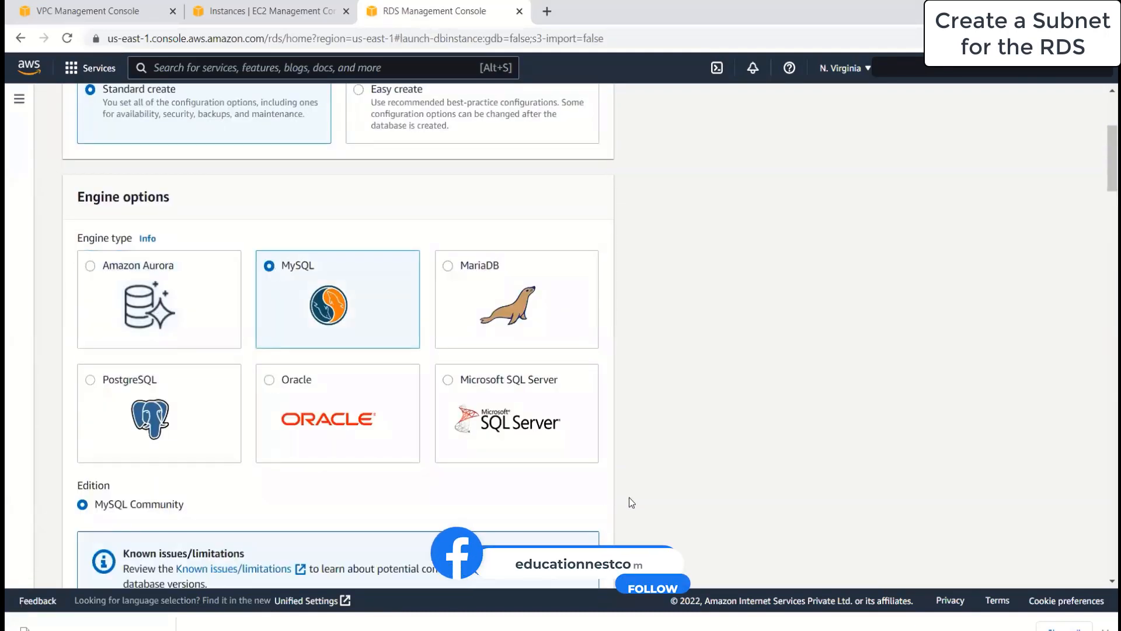
scroll(443, 336, "down", 10)
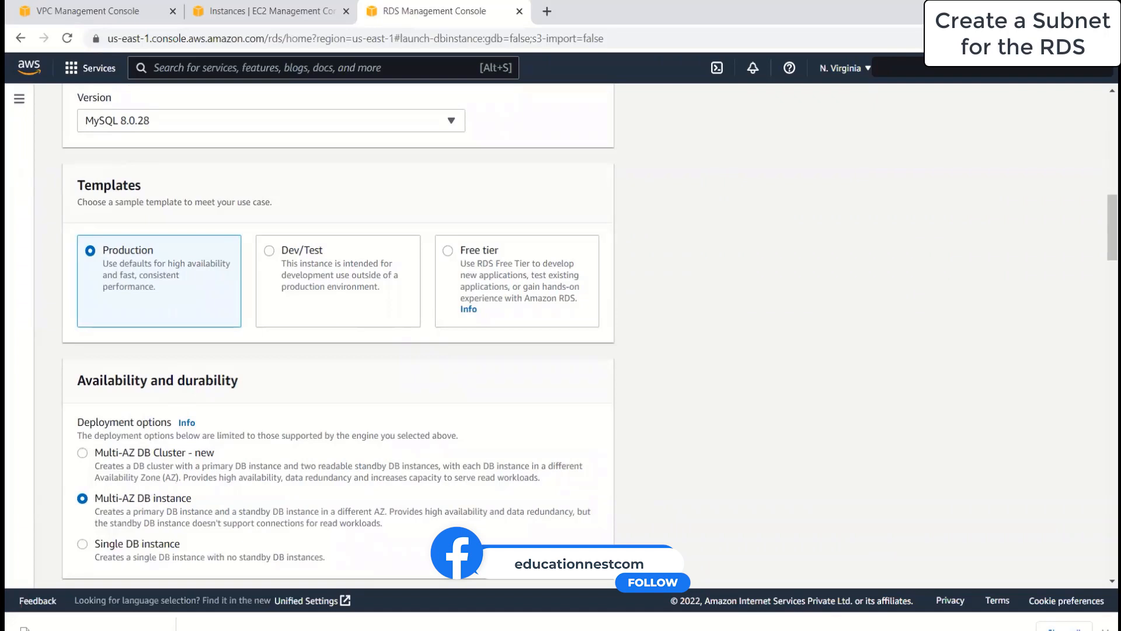
Step: Enter and confirm the master password for database-1, and choose the burstable db.t3.micro instance class
scroll(199, 376, "down", 8)
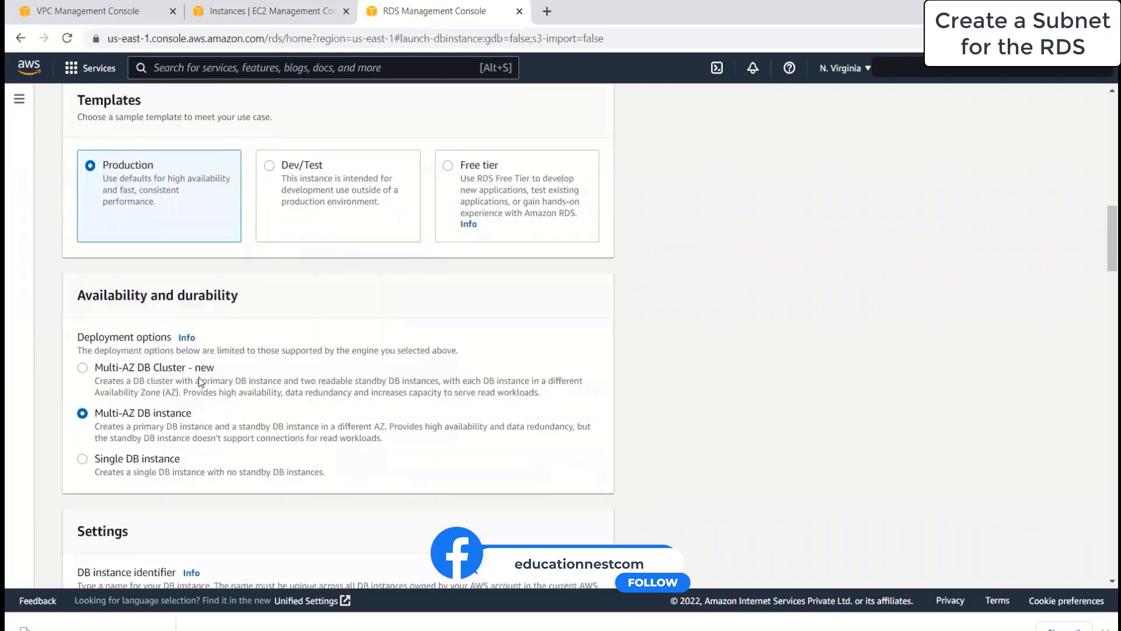
left_click(176, 476)
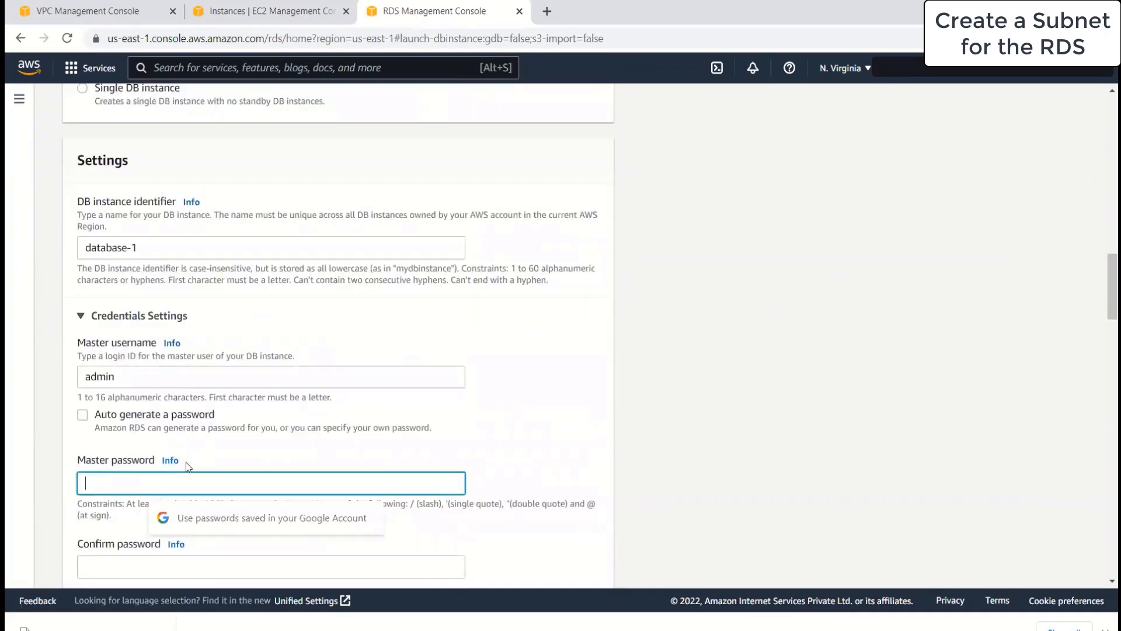
type("•••••")
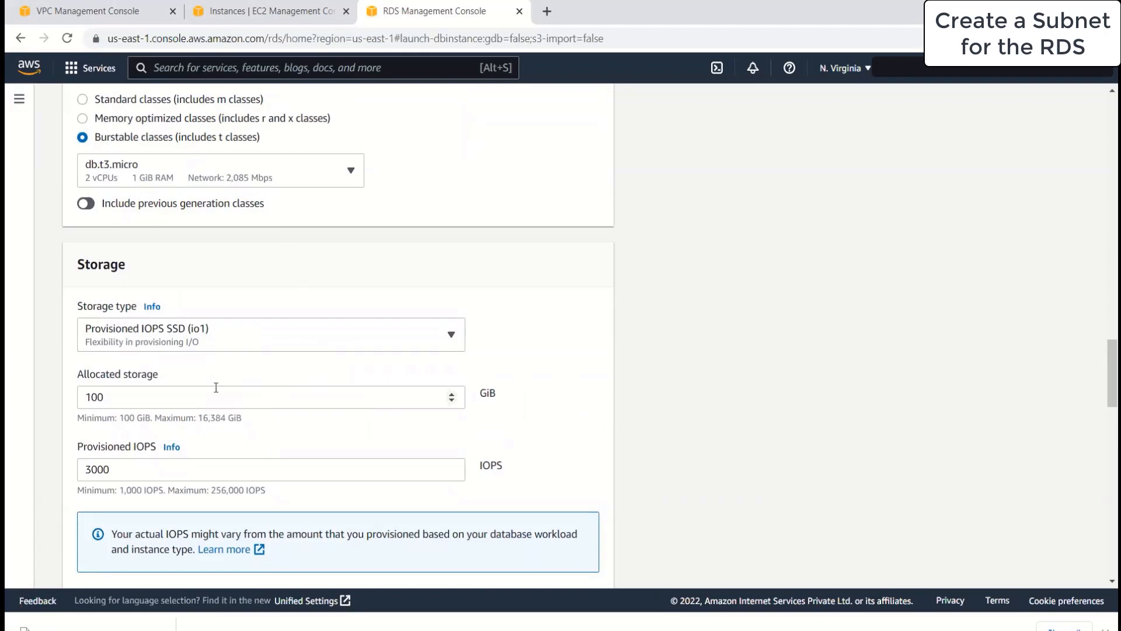
Step: Turn off storage autoscaling and place the database in MyVPC with the rds-az-sbg subnet group
scroll(216, 388, "down", 4)
left_click(138, 408)
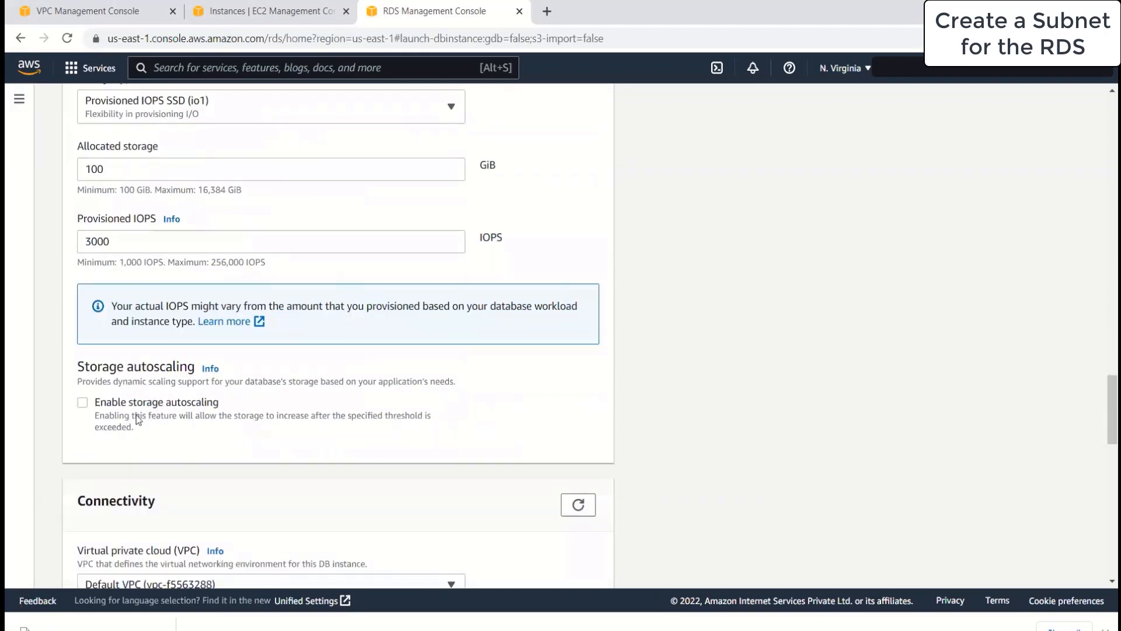
scroll(146, 322, "down", 4)
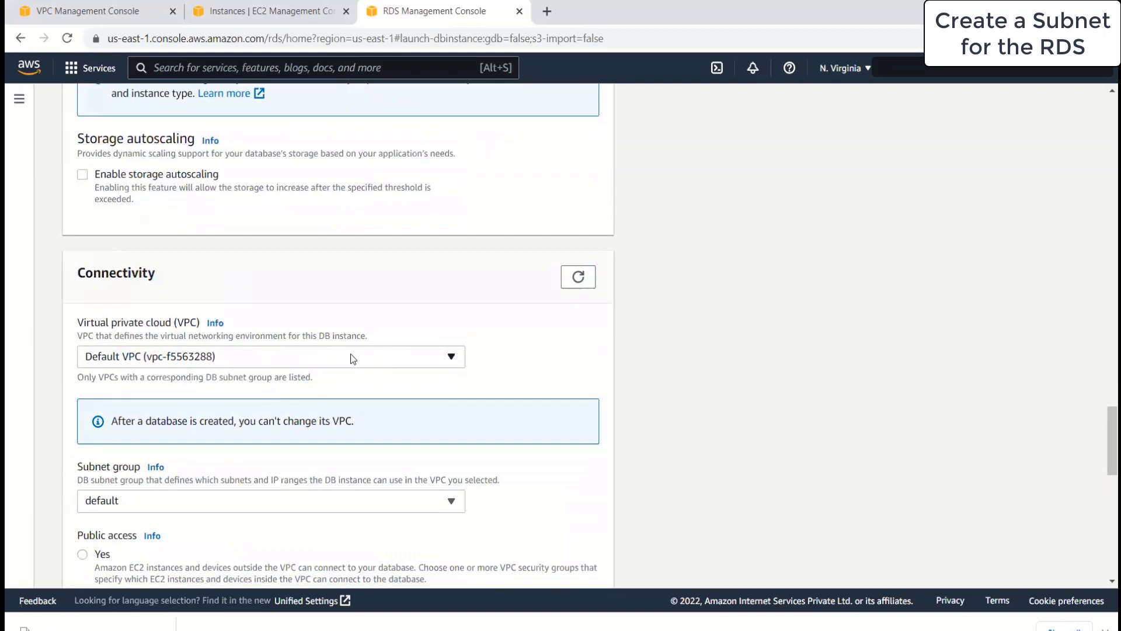
left_click(310, 357)
left_click(124, 402)
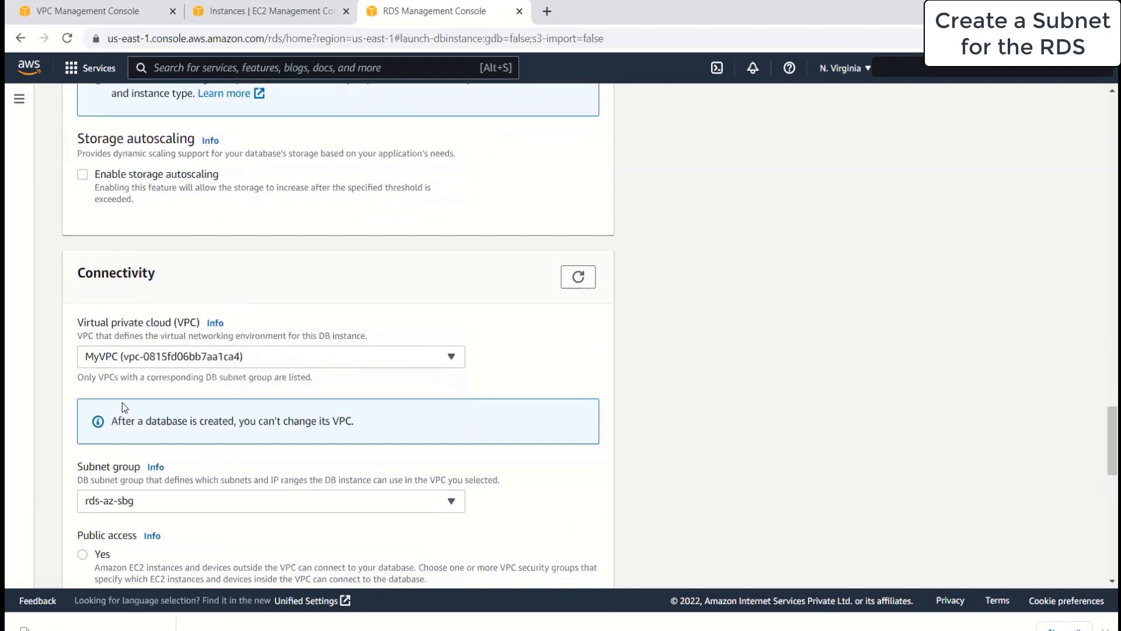
scroll(175, 357, "down", 4)
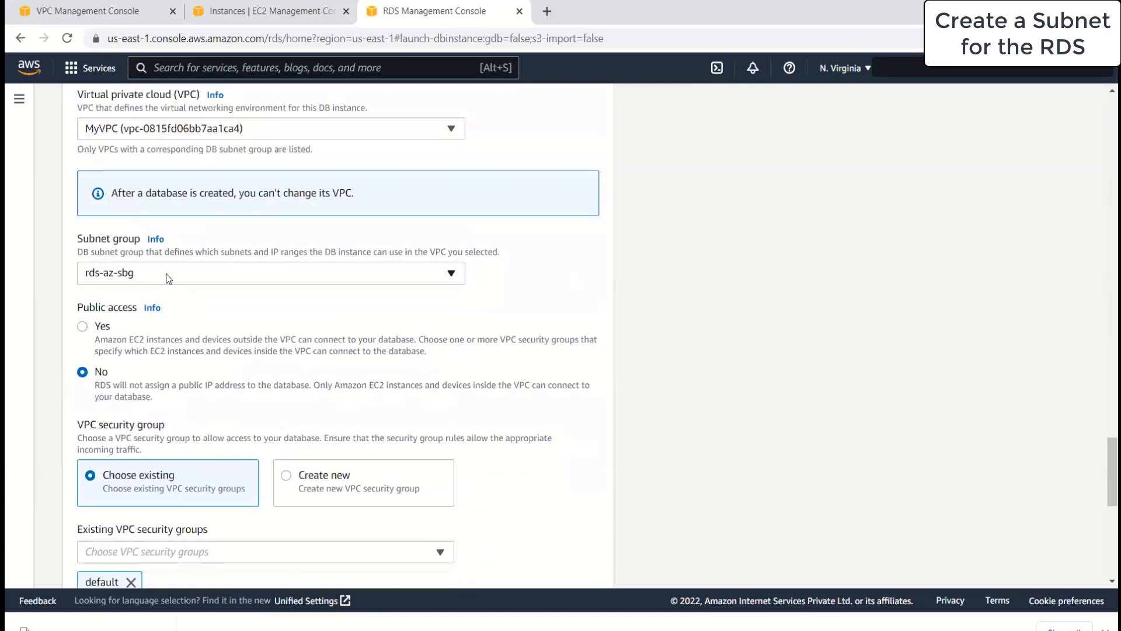
left_click(229, 279)
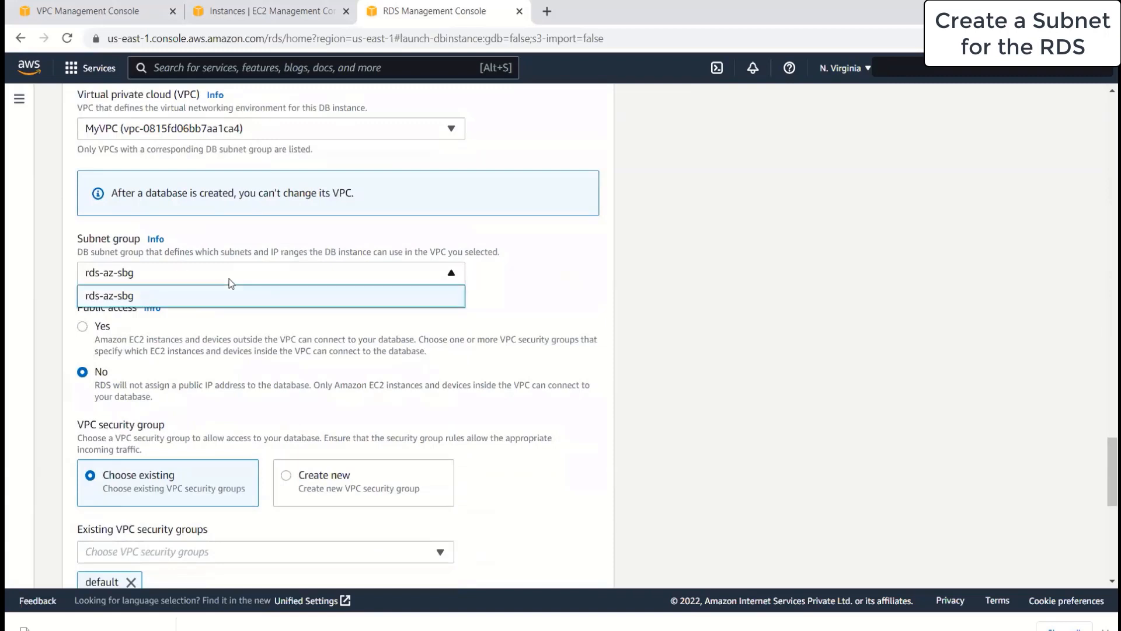
left_click(227, 280)
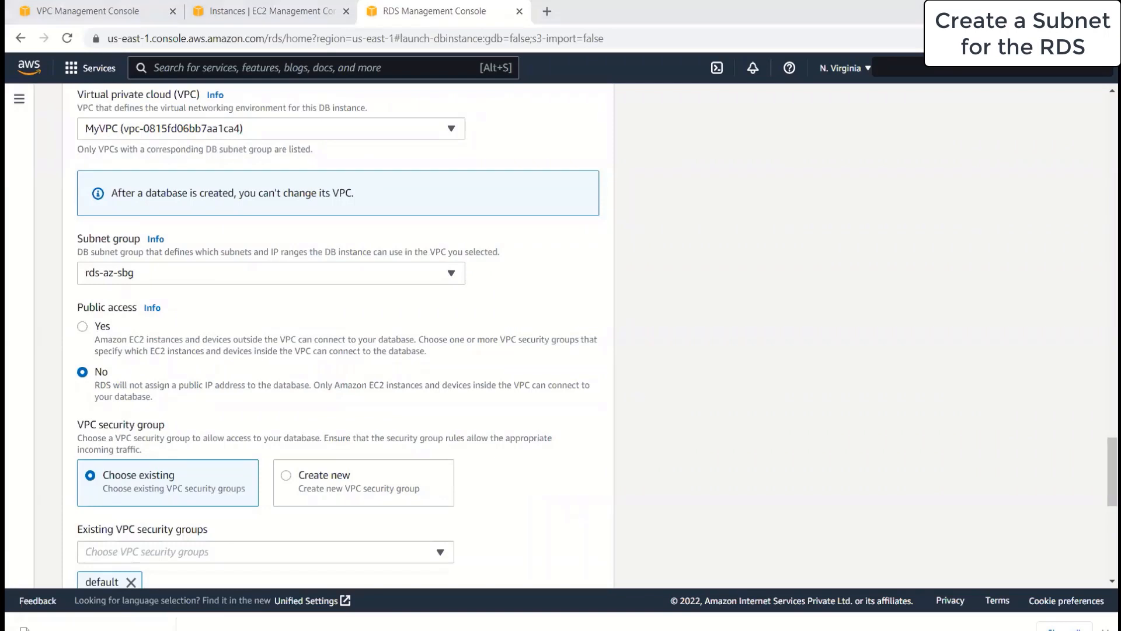
Step: Change the template to Dev/Test and choose the Multi-AZ DB instance deployment option
scroll(375, 346, "up", 10)
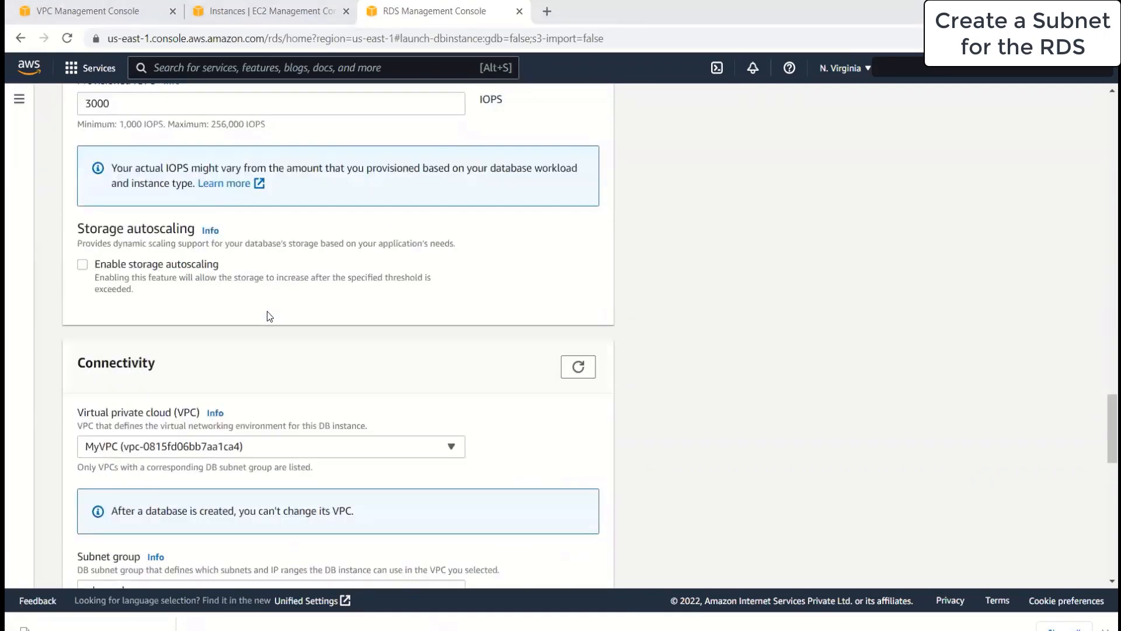
scroll(270, 327, "up", 10)
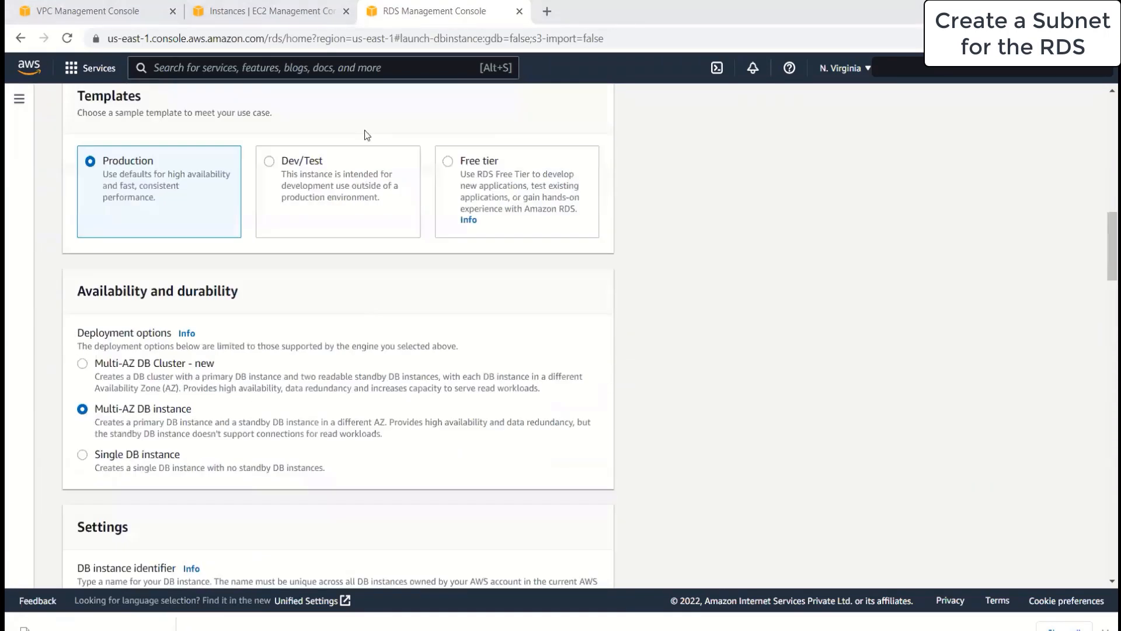
left_click(325, 177)
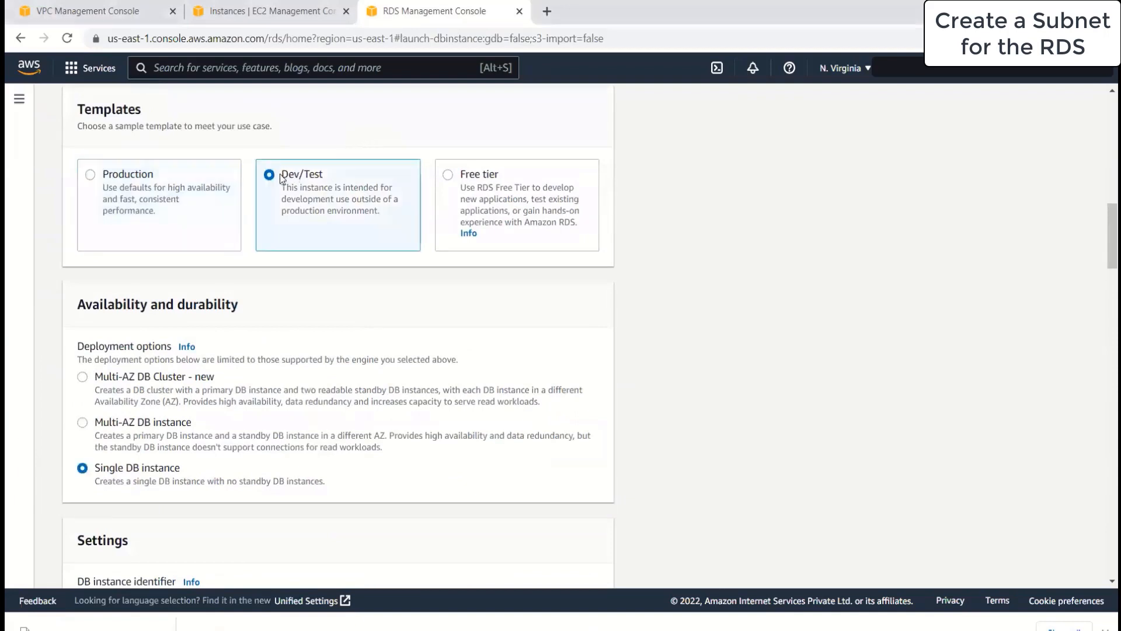
left_click(165, 427)
Step: Replace the default VPC security group with the existing RDS-AZ group, leaving public access set to No
scroll(165, 428, "down", 10)
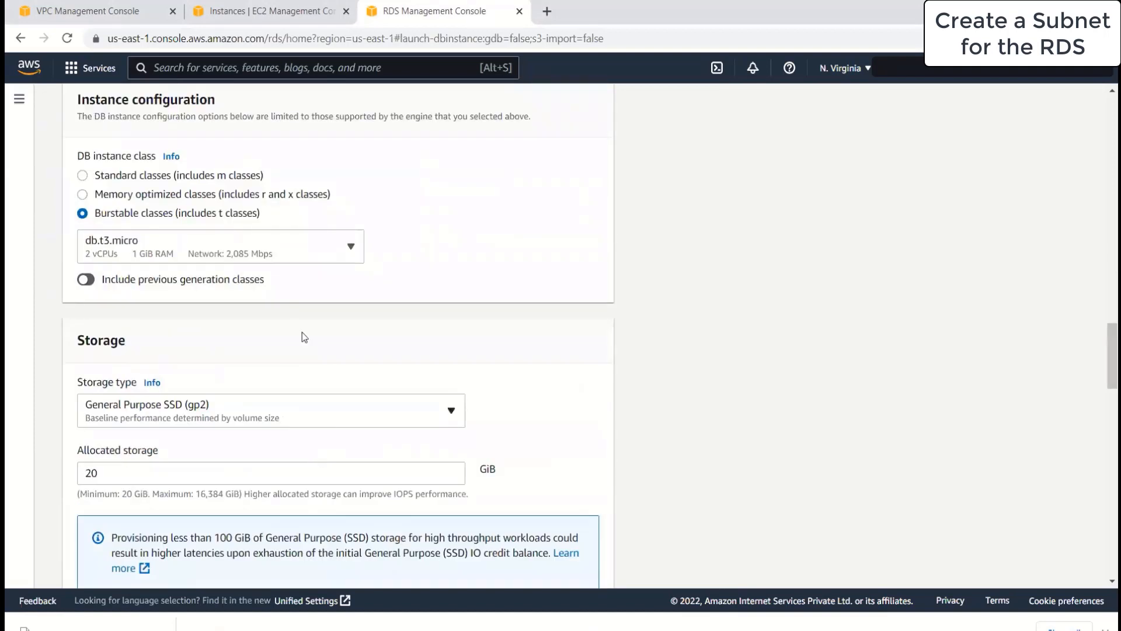
scroll(255, 351, "down", 8)
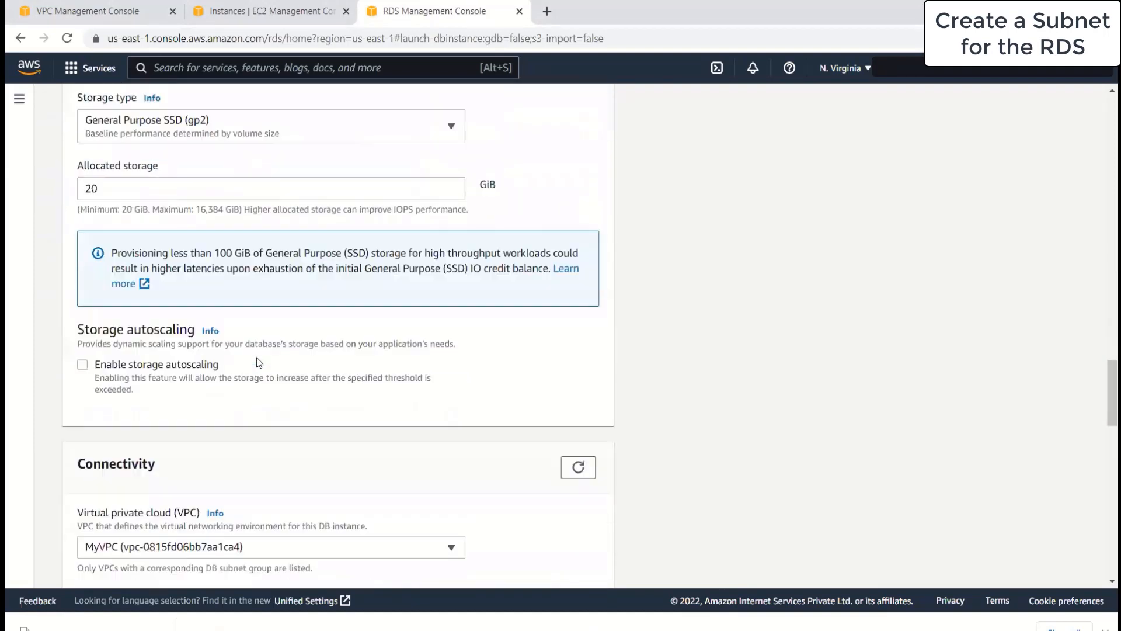
scroll(165, 259, "down", 7)
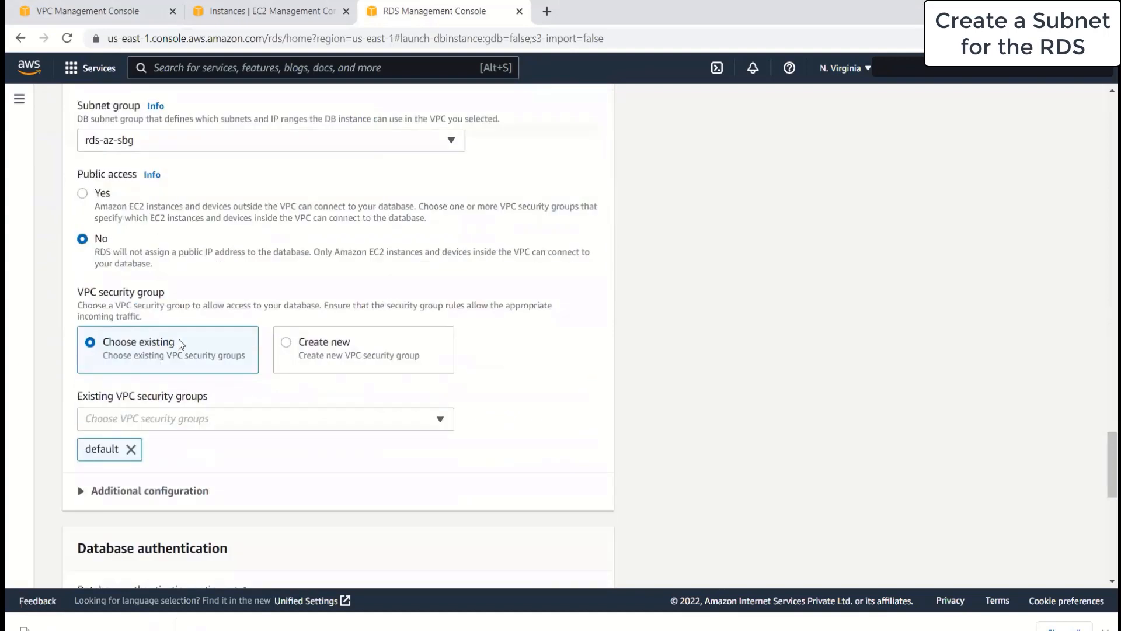
left_click(289, 426)
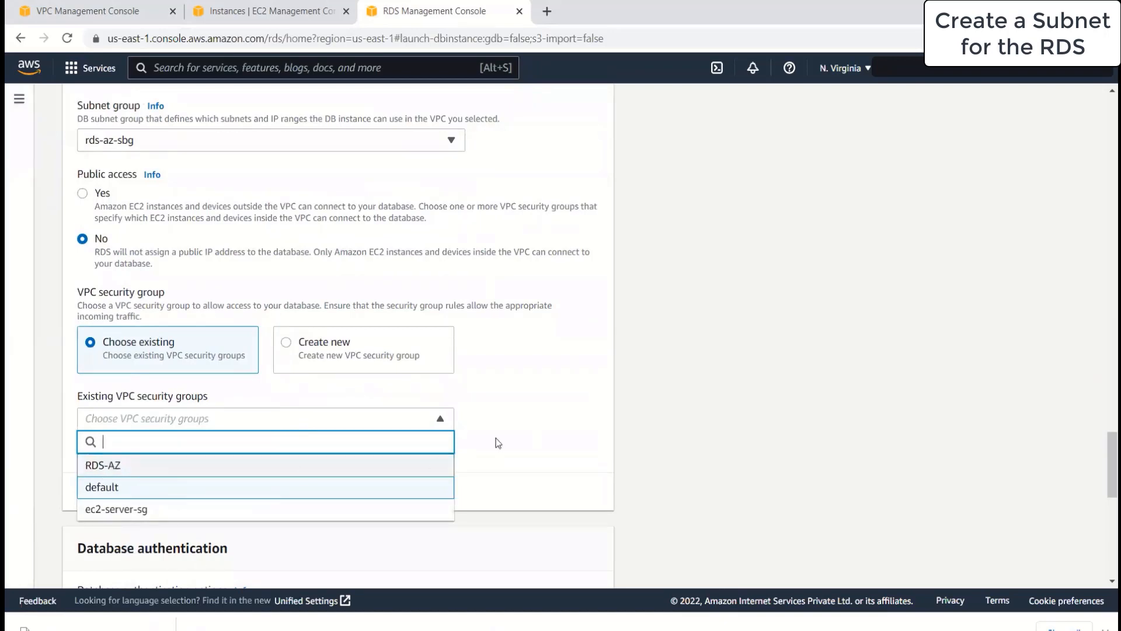
key("Return")
Step: Show the additional connectivity configuration with port 3306, create the database, and dismiss the browser's password warning
scroll(525, 432, "down", 4)
left_click(193, 269)
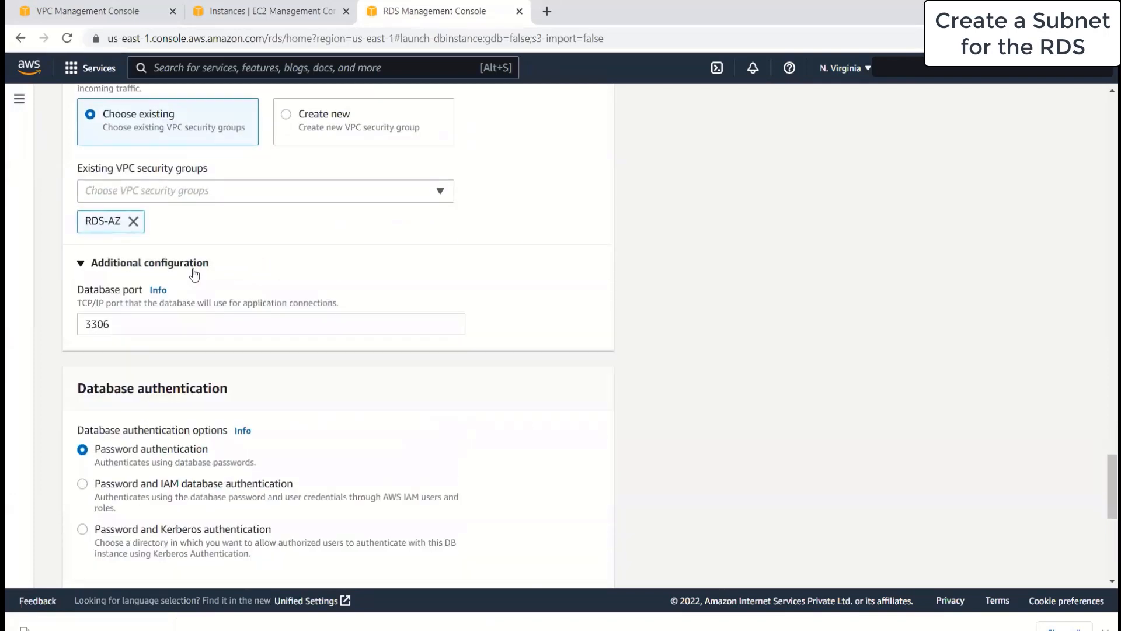
scroll(227, 295, "down", 5)
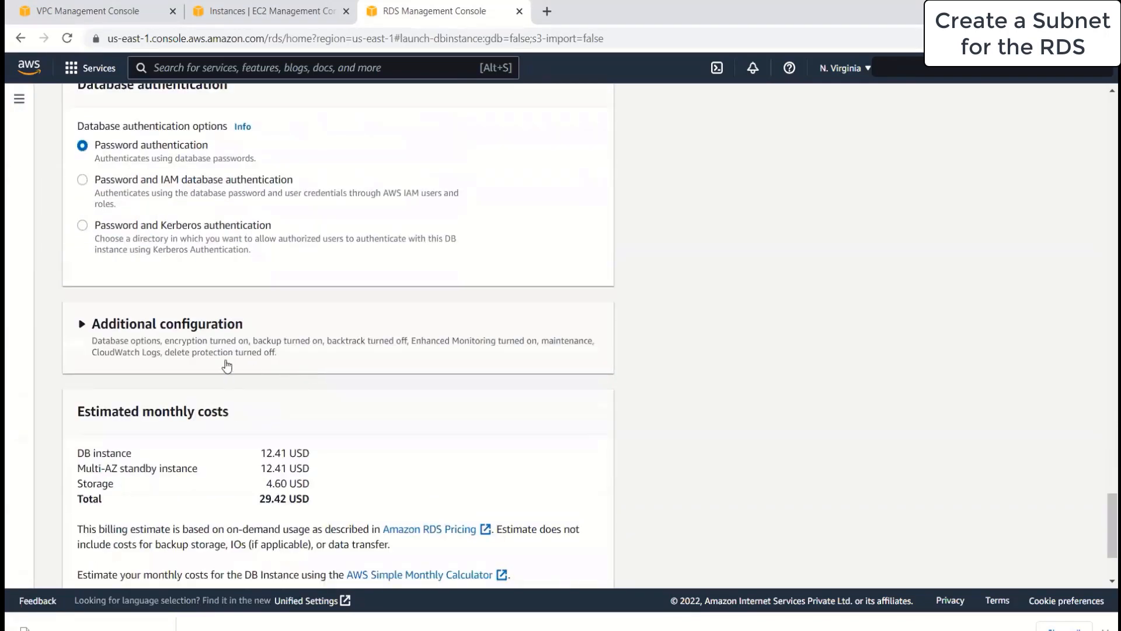
scroll(224, 350, "down", 2)
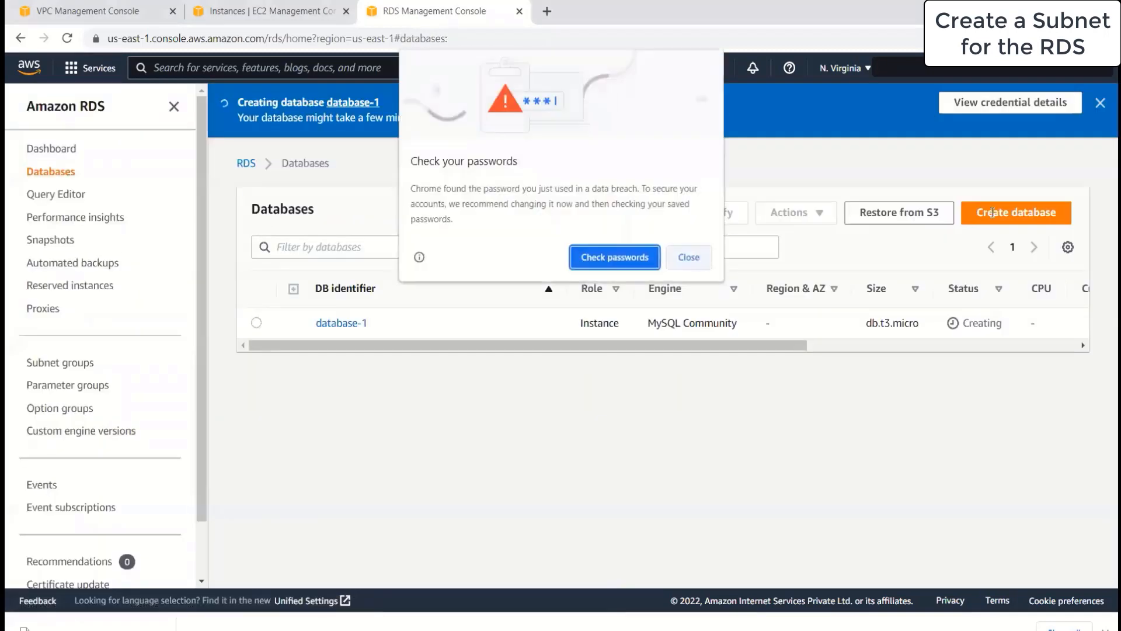
left_click(688, 256)
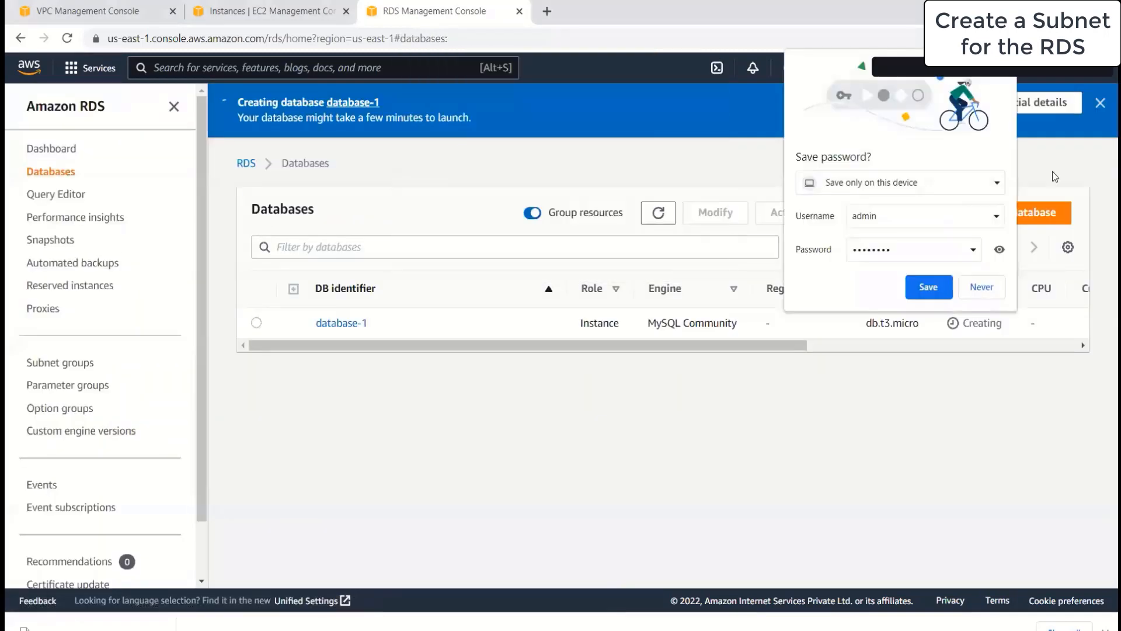
Step: Decline saving the database login in the browser and refresh the databases list
left_click(978, 289)
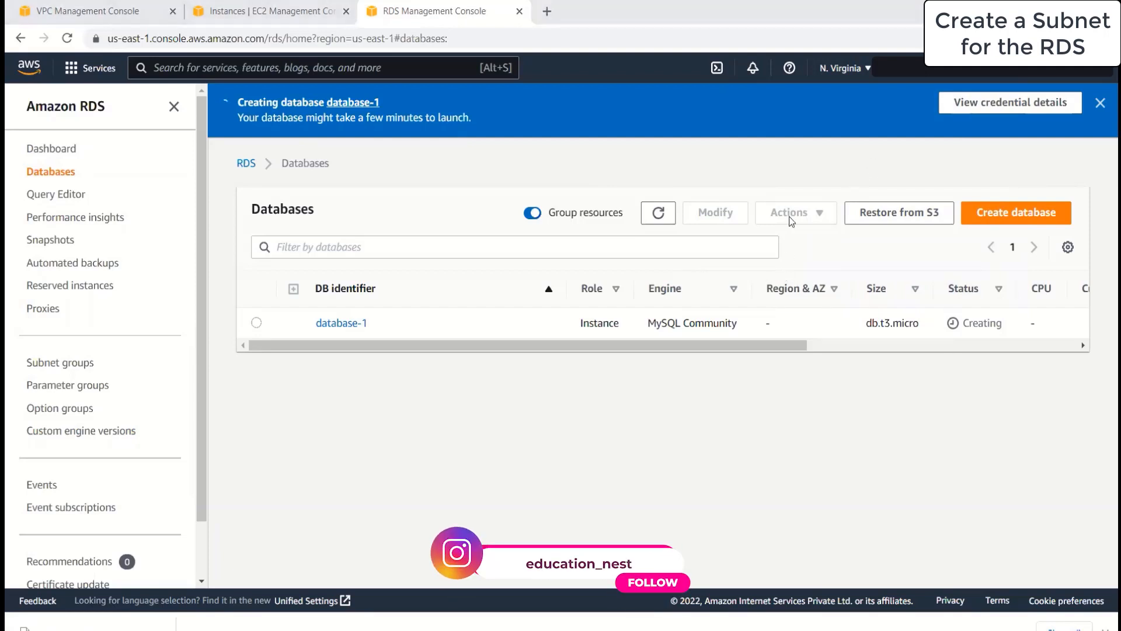
left_click(652, 217)
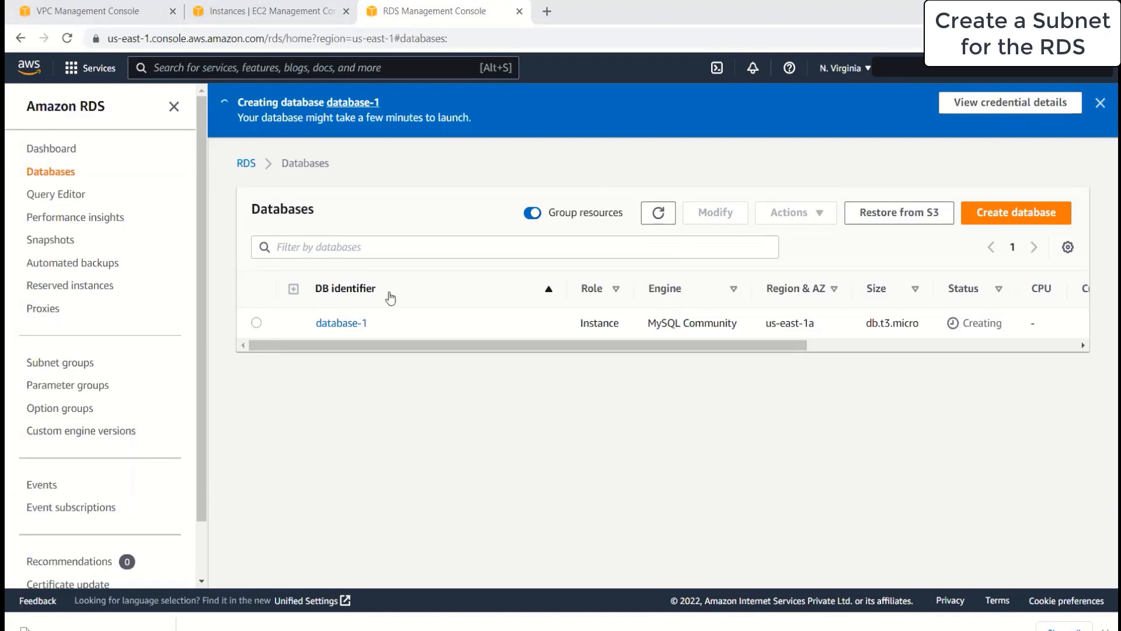
Step: Open database-1's details in a separate tab, review its connectivity and security settings, and close that tab
right_click(355, 328)
left_click(416, 339)
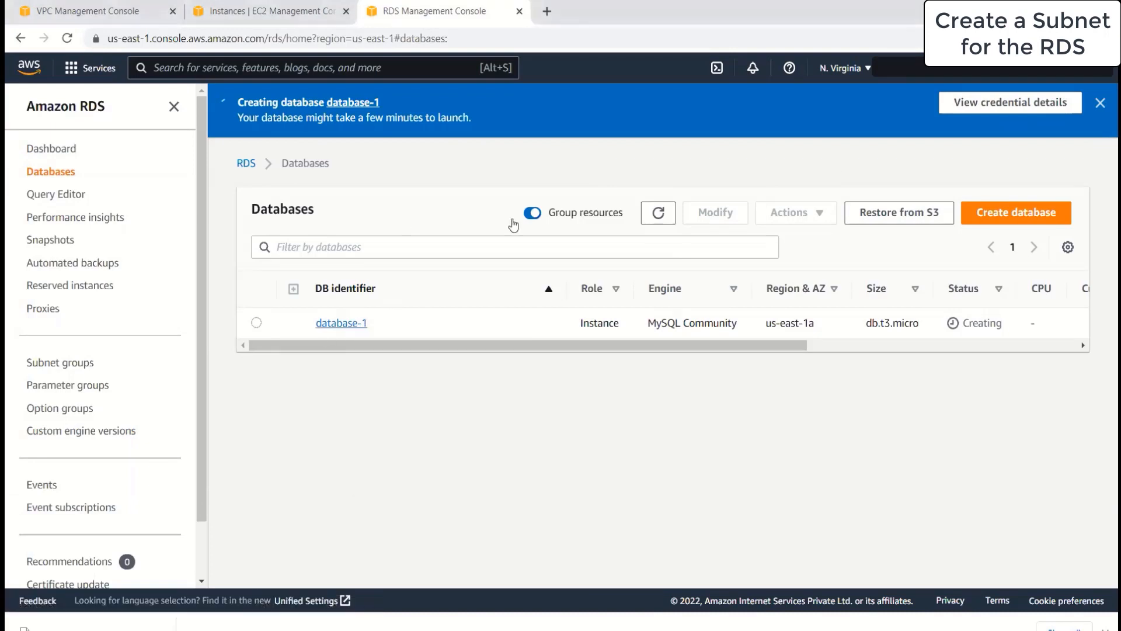
left_click(583, 21)
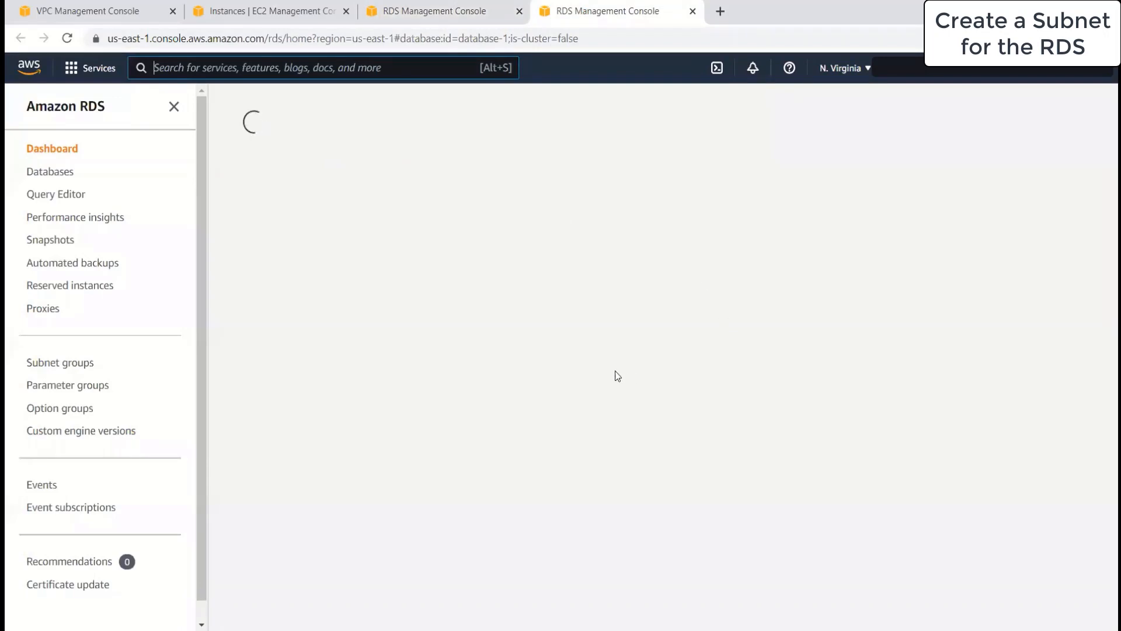
scroll(721, 279, "down", 2)
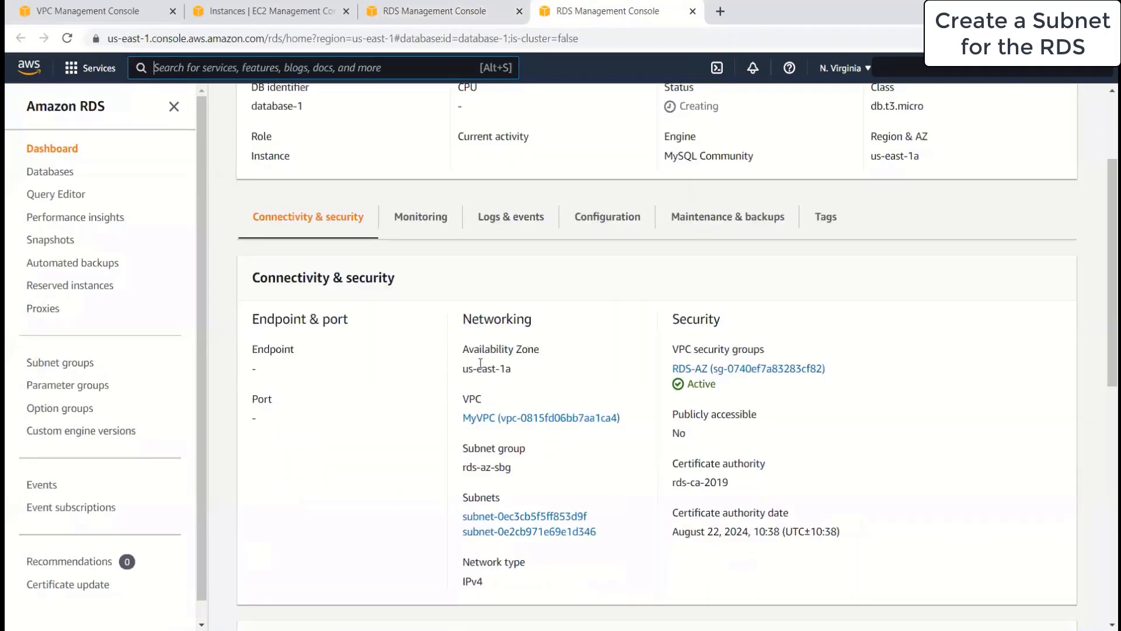
left_click(386, 10)
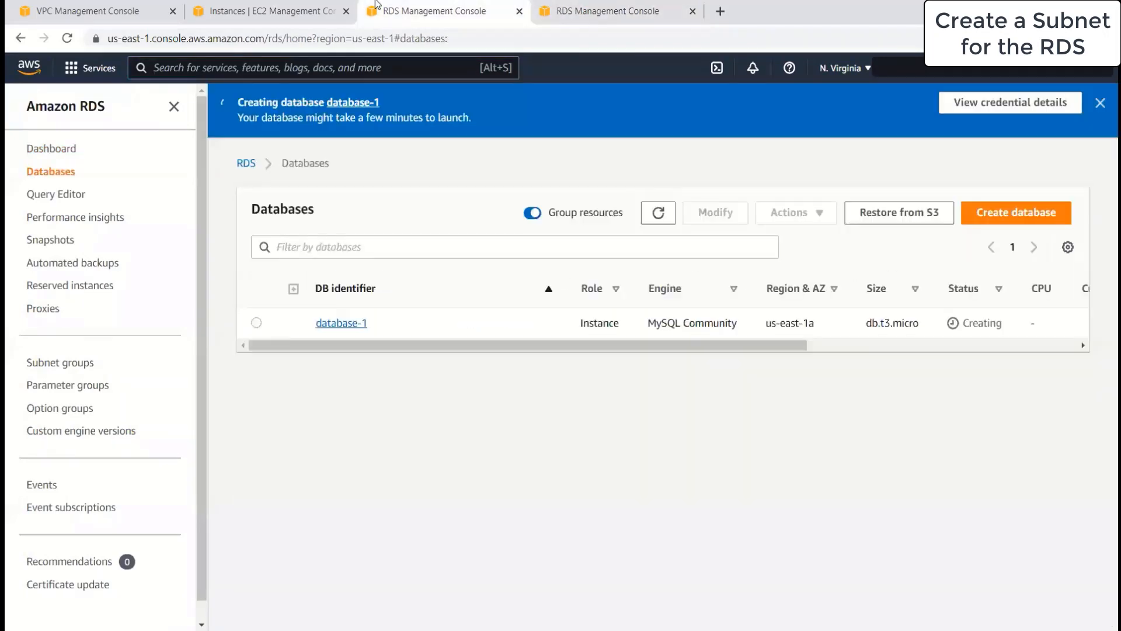
left_click(693, 10)
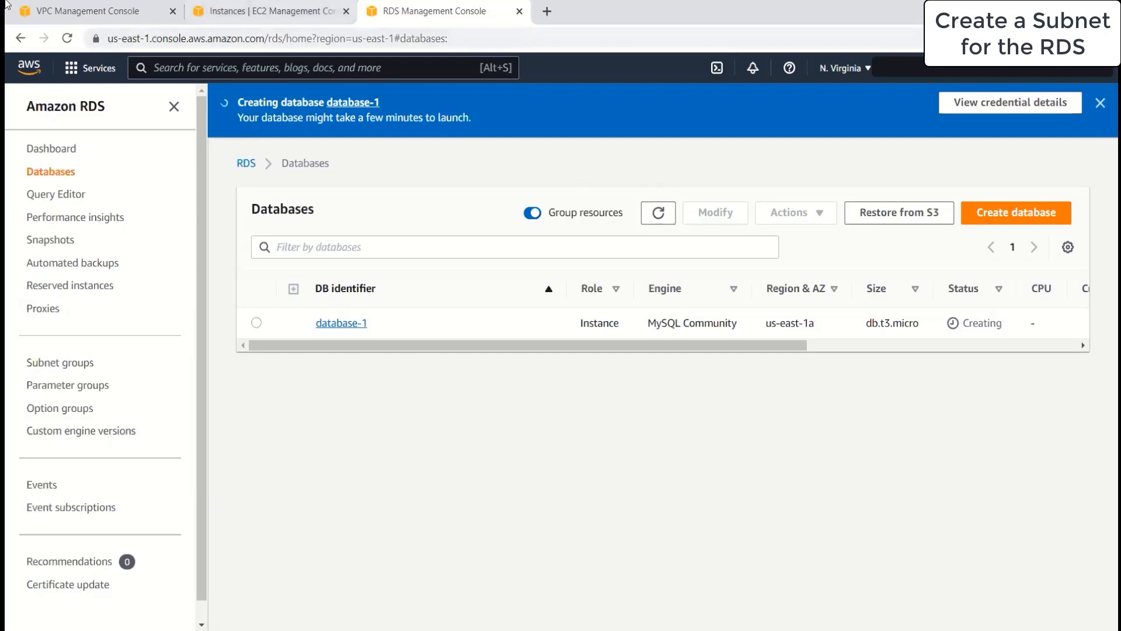
Step: Switch from VPC to the CloudWatch service, start creating an alarm, and open its metric selection
left_click(125, 7)
left_click(292, 63)
type("cloudwatch")
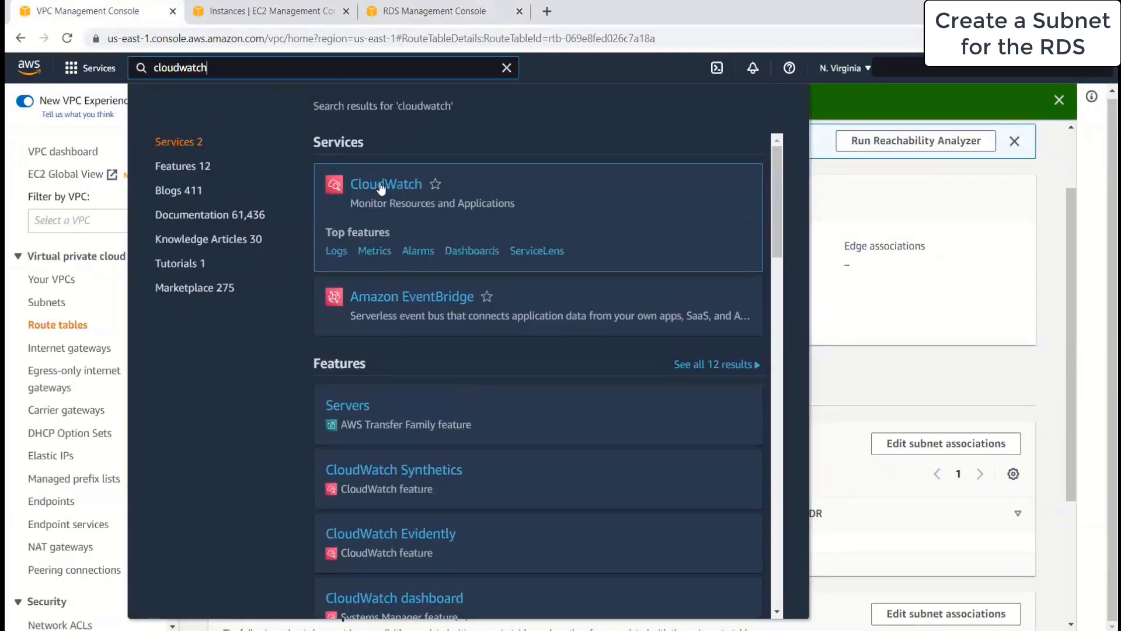
left_click(381, 188)
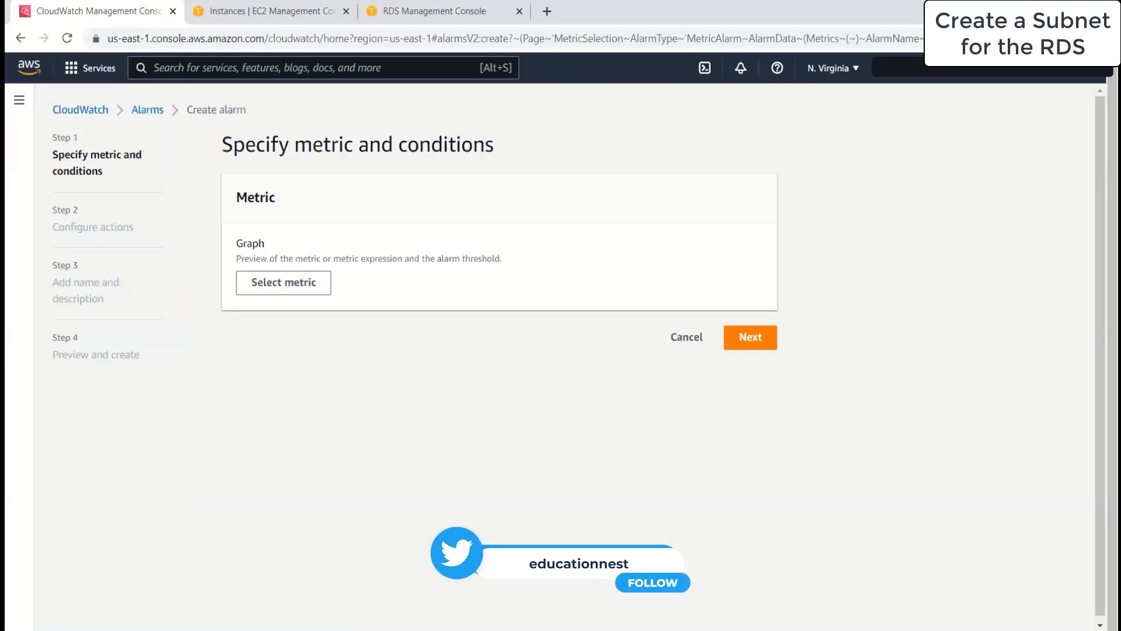
left_click(303, 283)
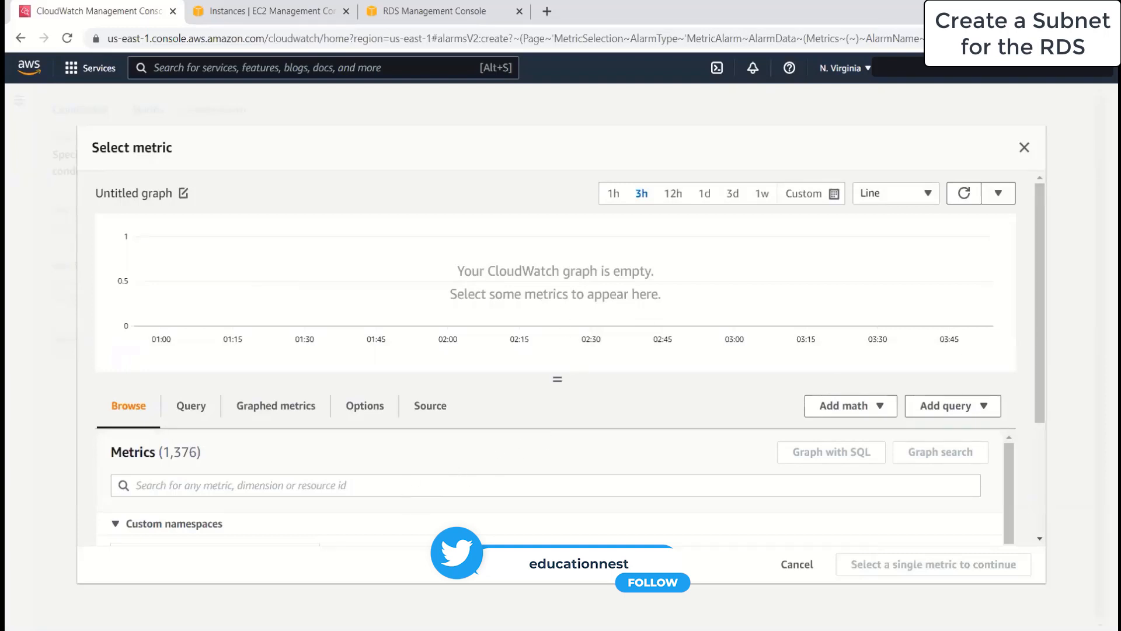
Step: Copy the EC2 instance ID i-0066f5e54525019cc from the Notepad notes and search the CloudWatch metrics for it
key("alt+Tab")
left_click_drag(298, 206, 187, 203)
key("ctrl+c")
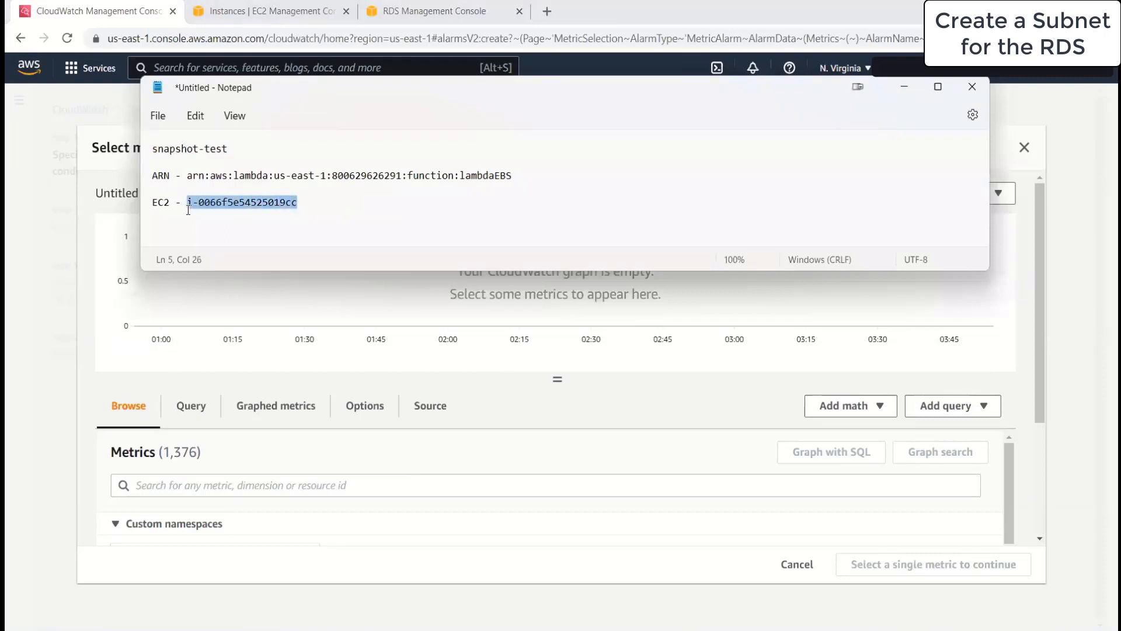
left_click(161, 476)
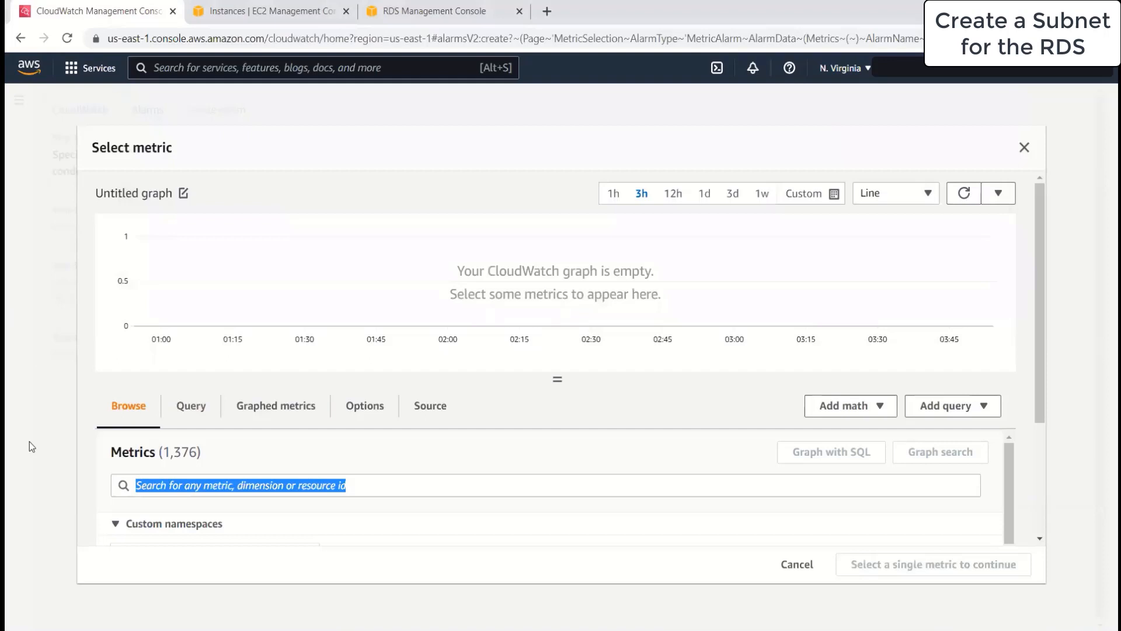
left_click(177, 485)
key("ctrl+v")
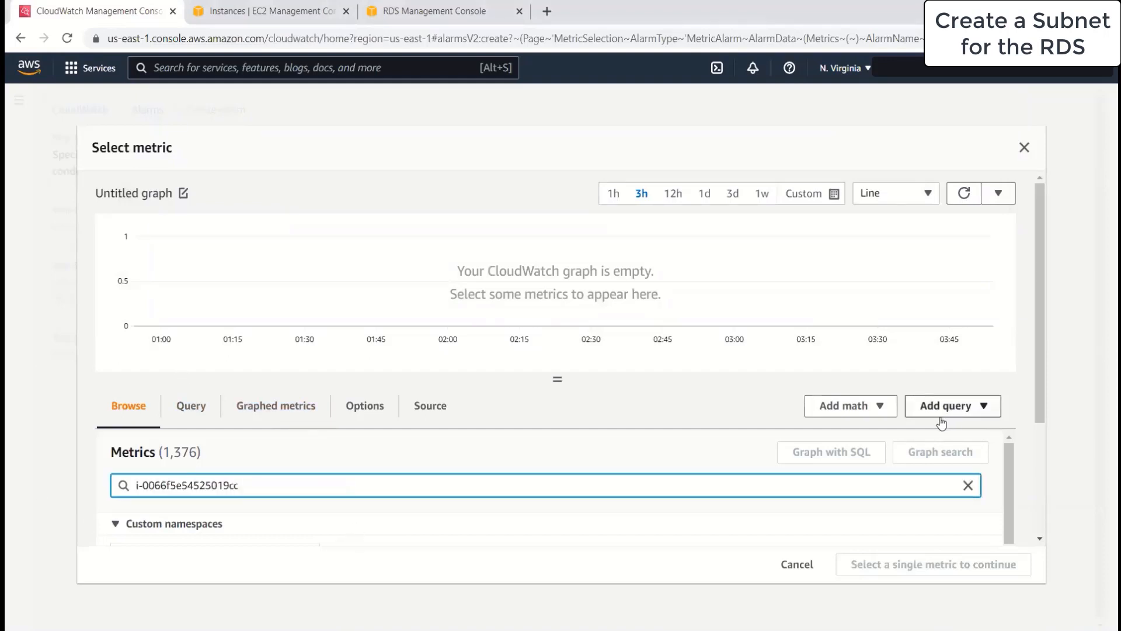
key("Return")
scroll(371, 535, "down", 3)
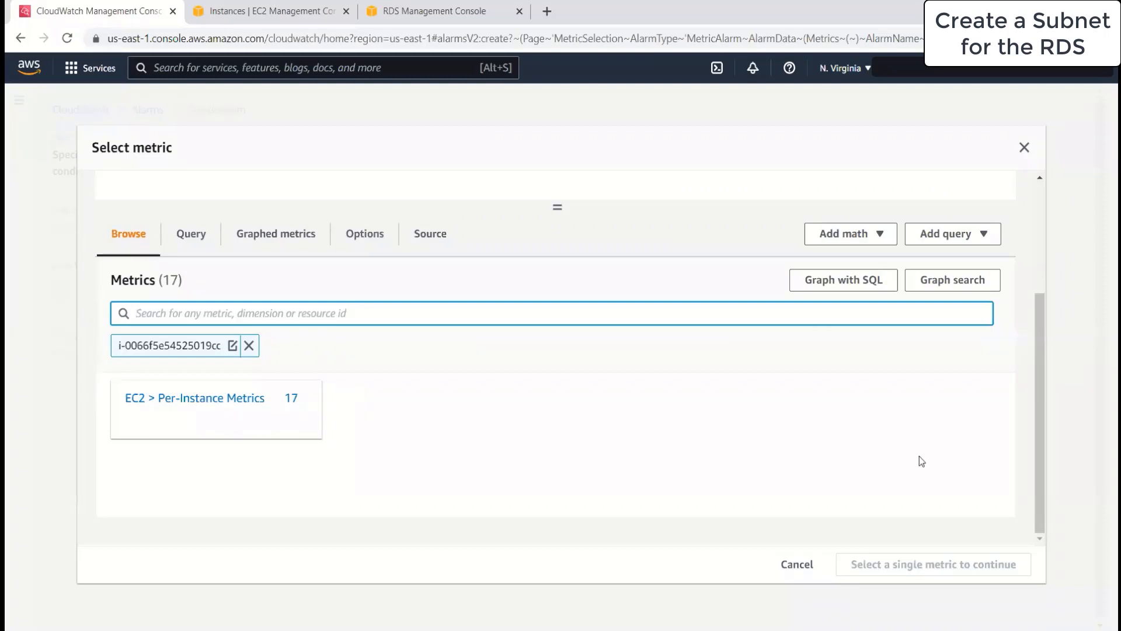
Step: Select the StatusCheckFailed_System metric of EC2-demo from the EC2 per-instance metrics for the alarm
left_click(242, 398)
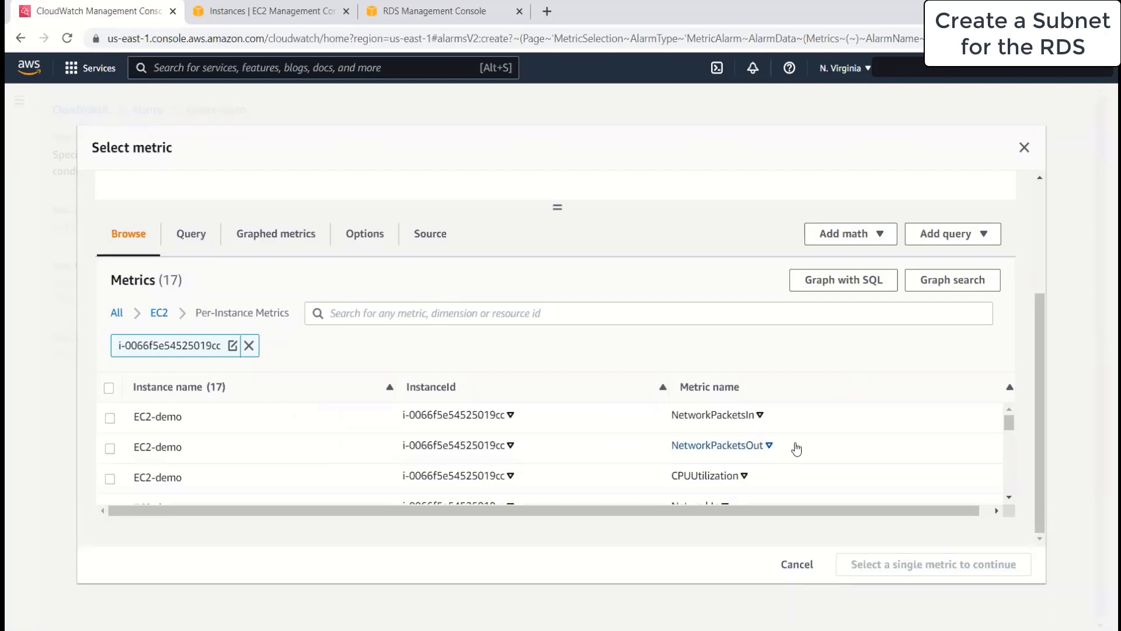
scroll(812, 451, "down", 5)
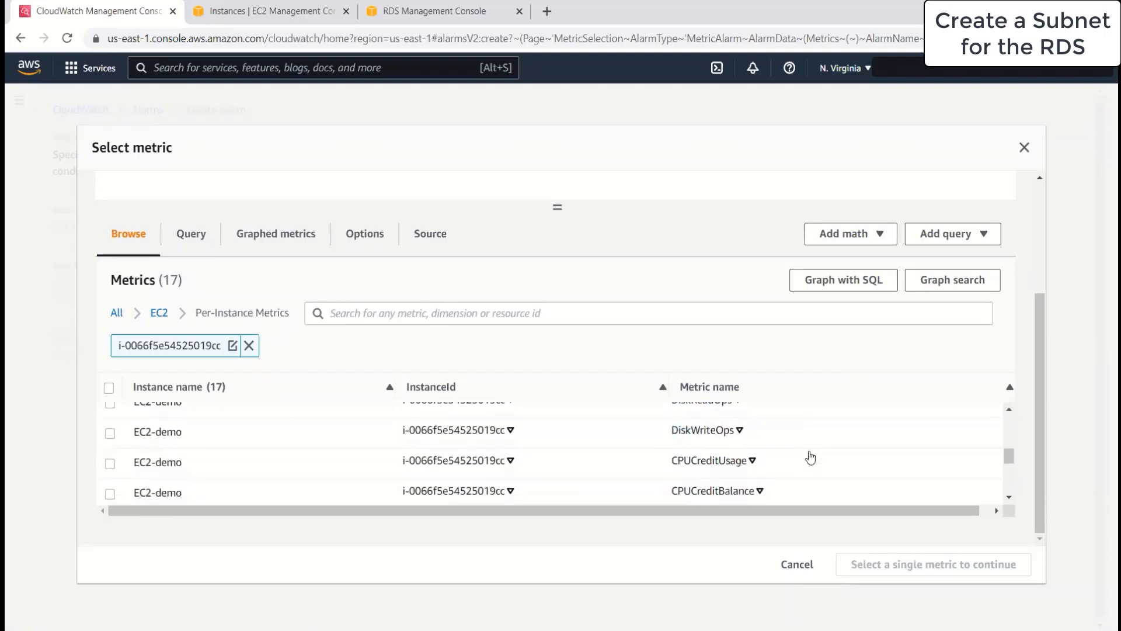
scroll(808, 462, "down", 5)
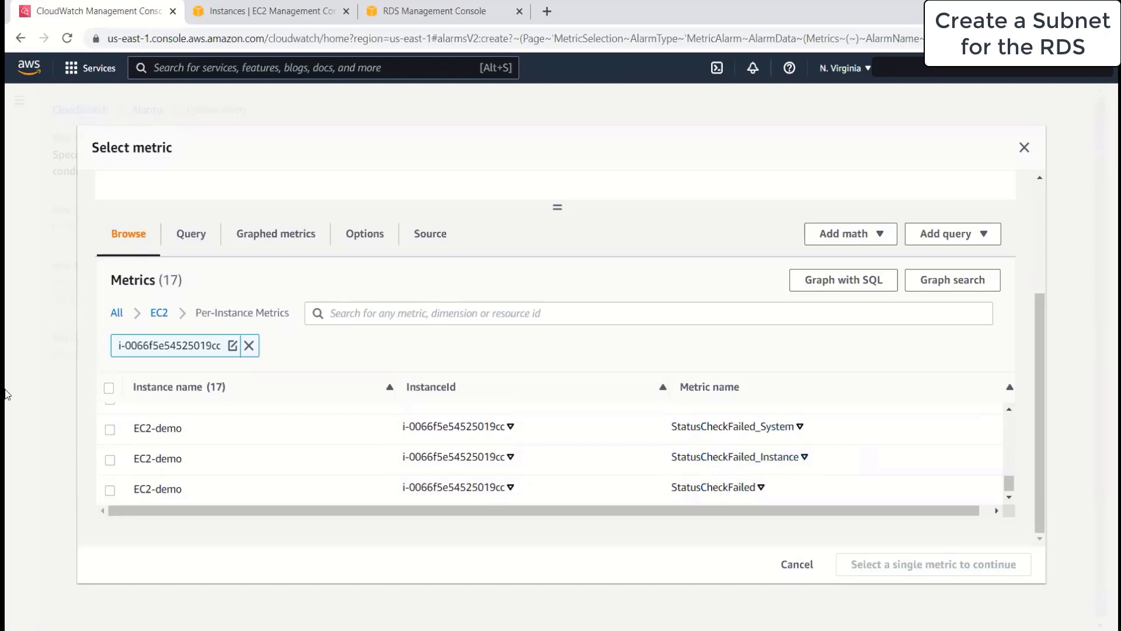
left_click(110, 432)
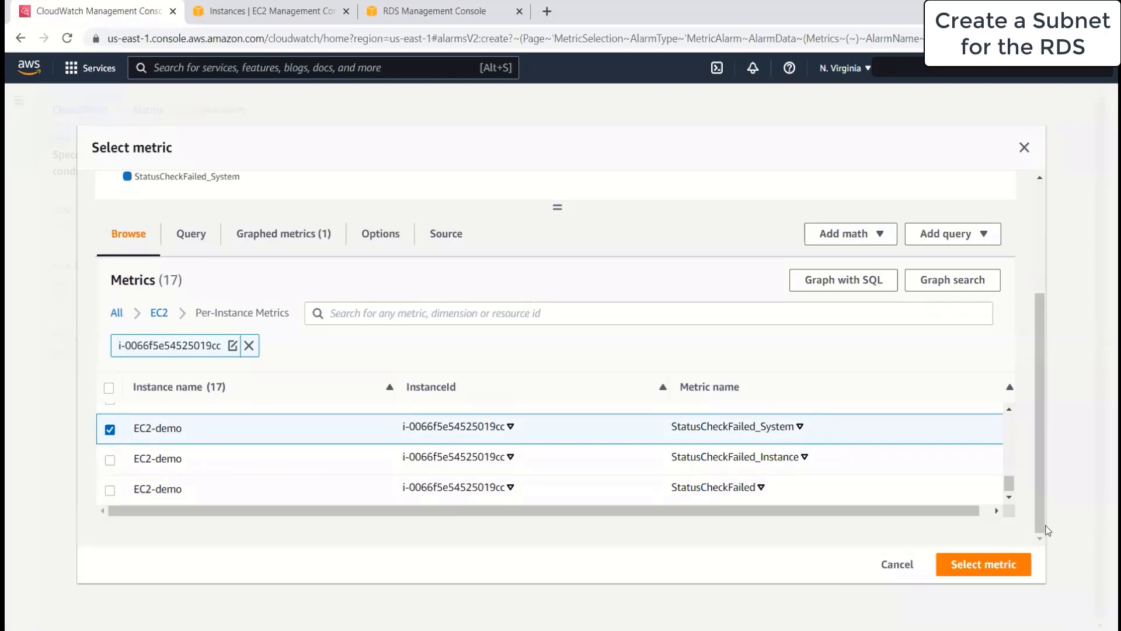
left_click(985, 566)
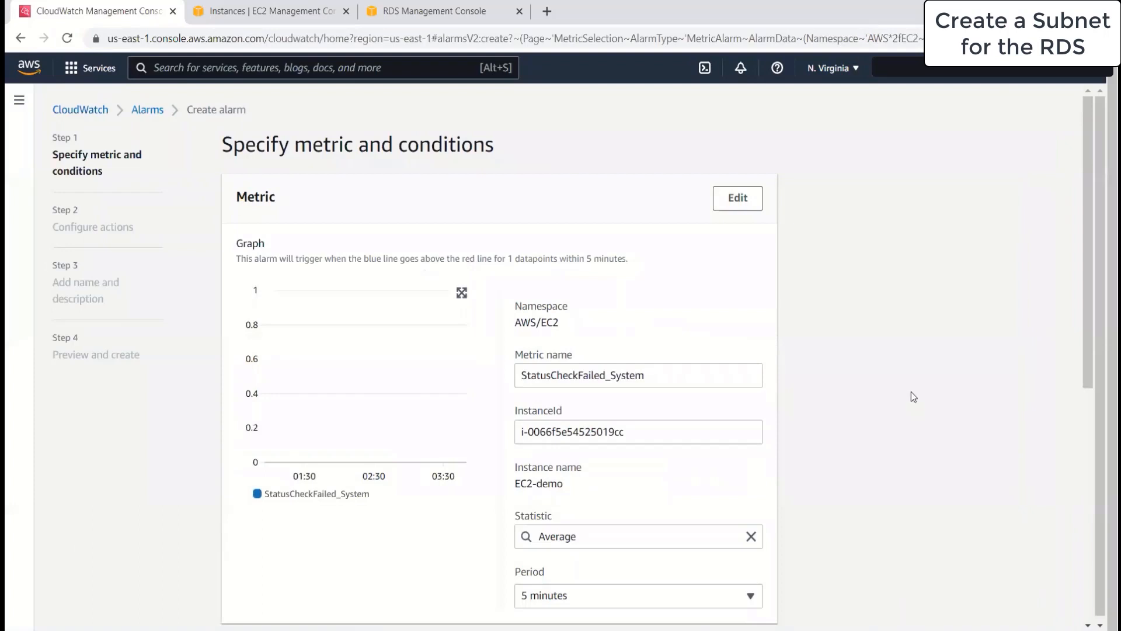
Step: Set the alarm metric's period to 1 minute
scroll(870, 446, "down", 3)
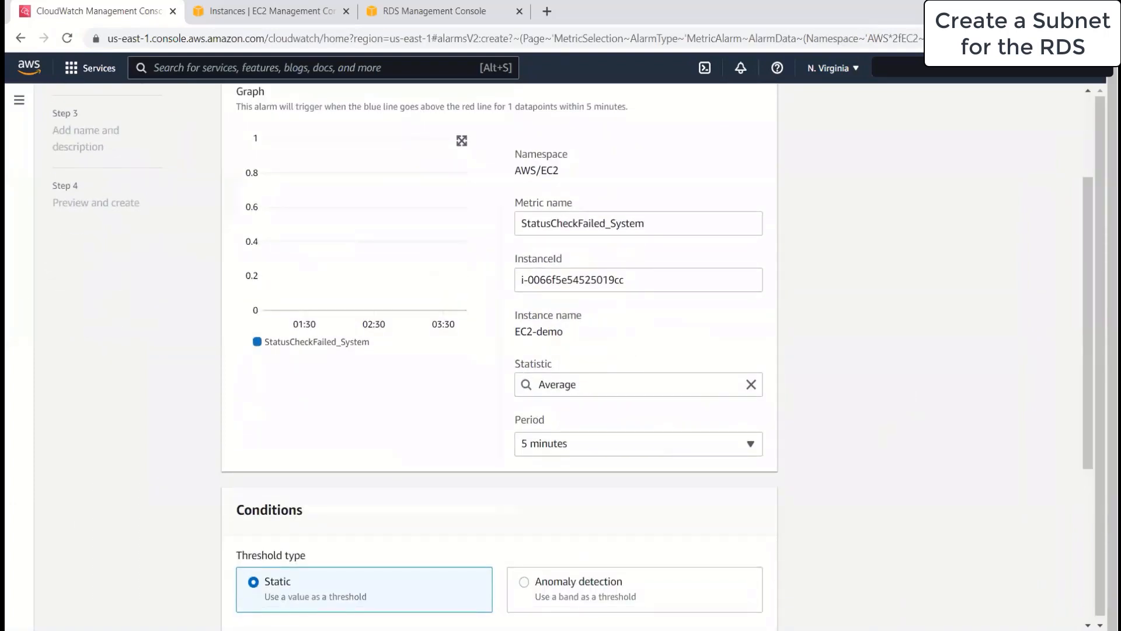
left_click(611, 450)
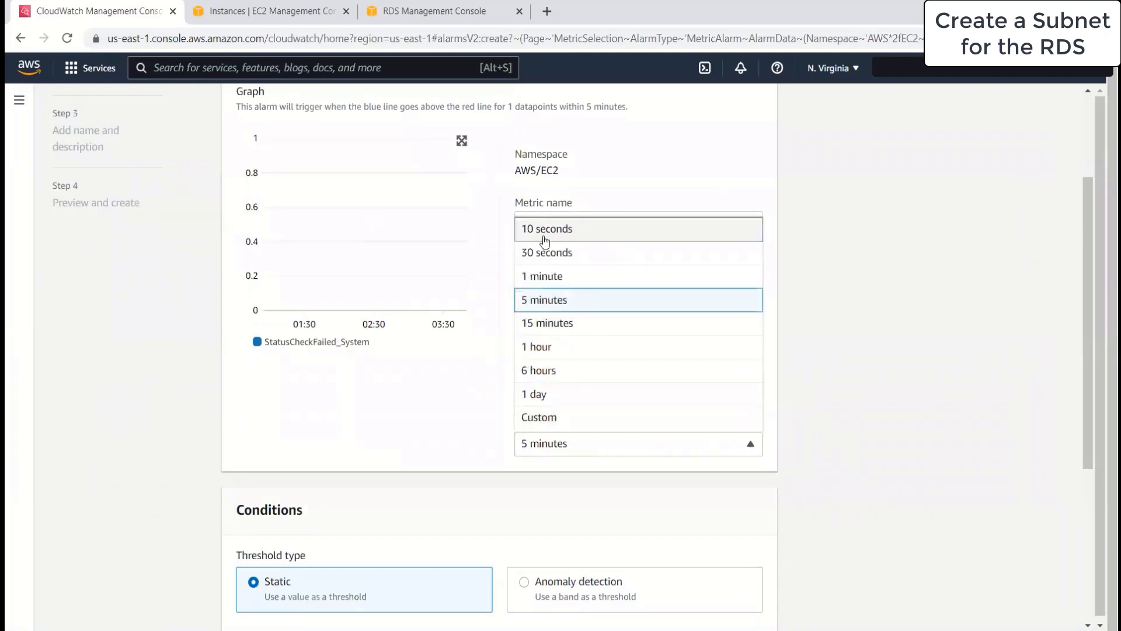
left_click(542, 276)
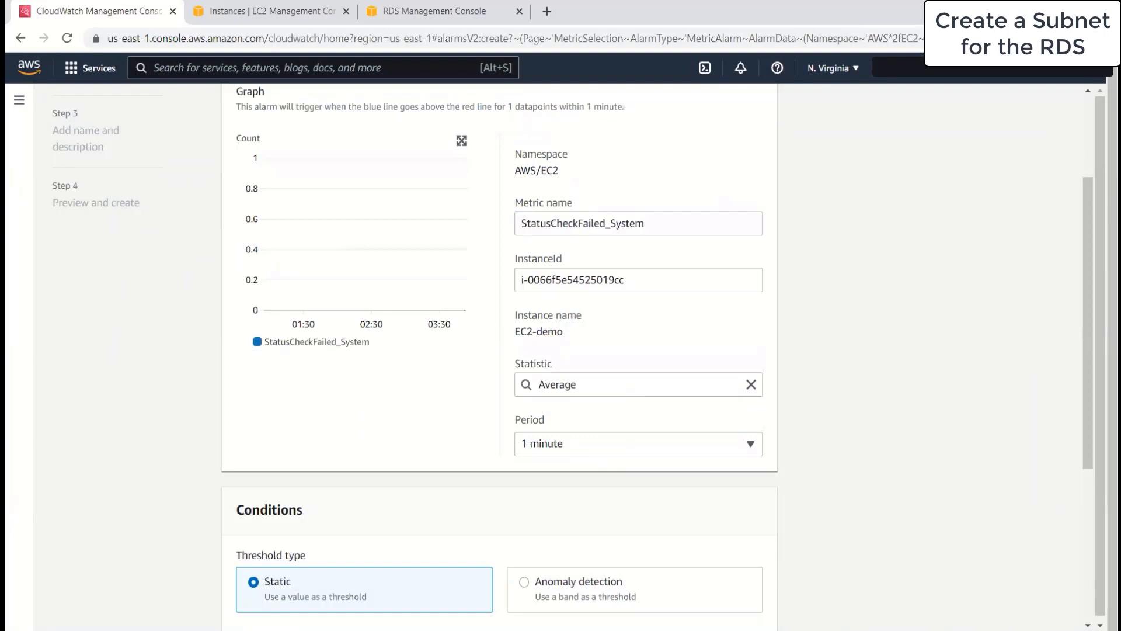
Step: Set the static alarm condition to Greater/Equal with a threshold of 1 and continue to configuring actions
scroll(345, 485, "down", 4)
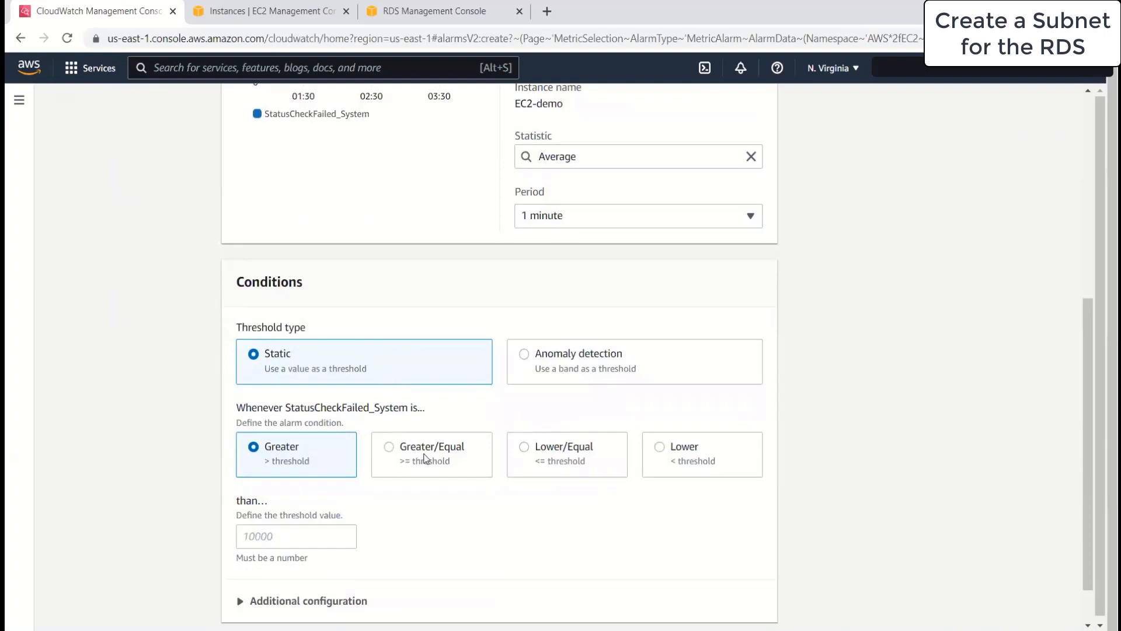
left_click(450, 454)
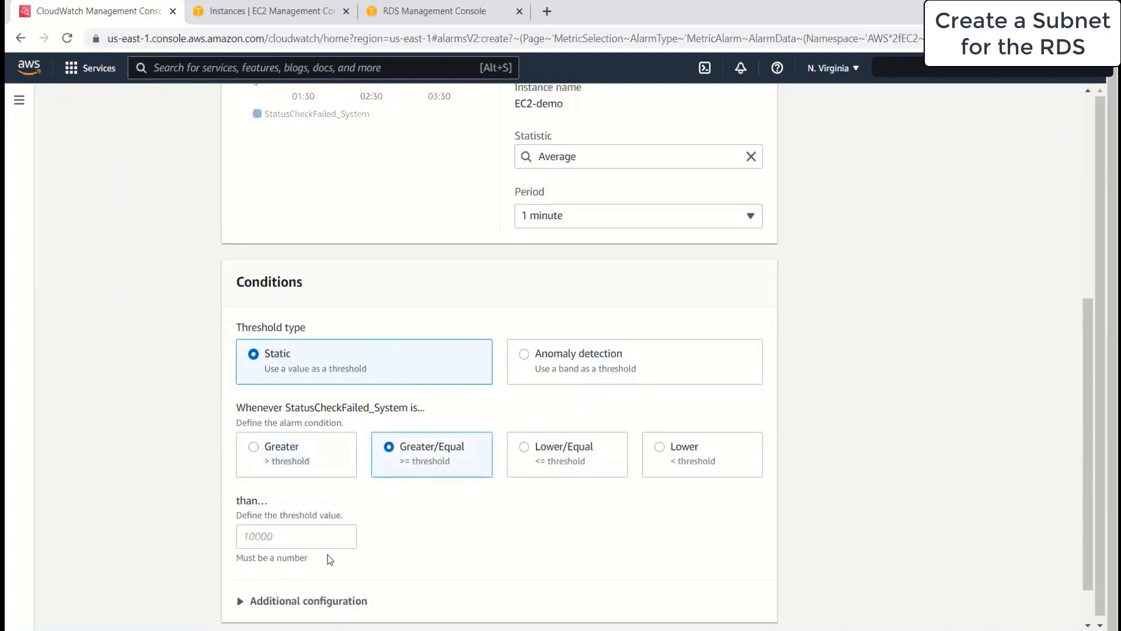
left_click(332, 535)
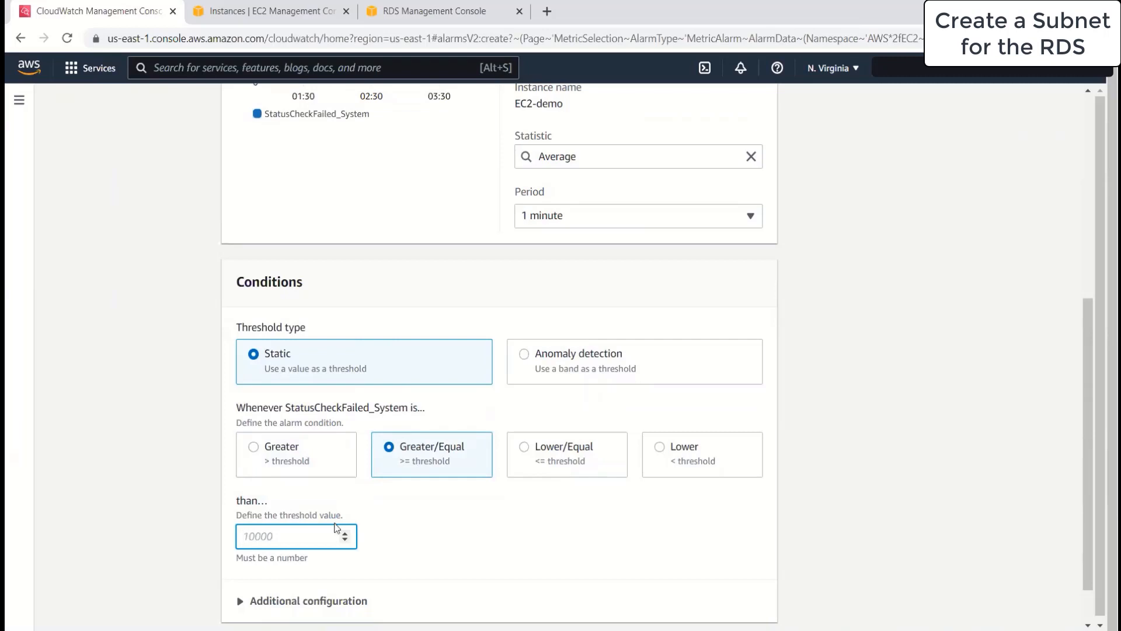
type("1")
scroll(470, 508, "down", 1)
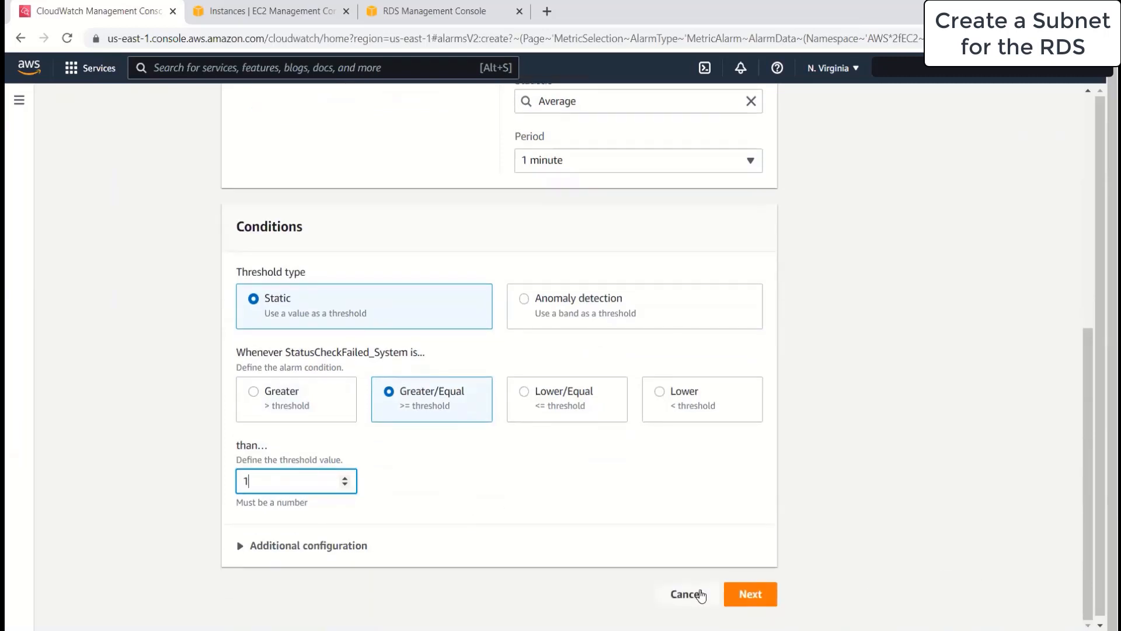
left_click(775, 593)
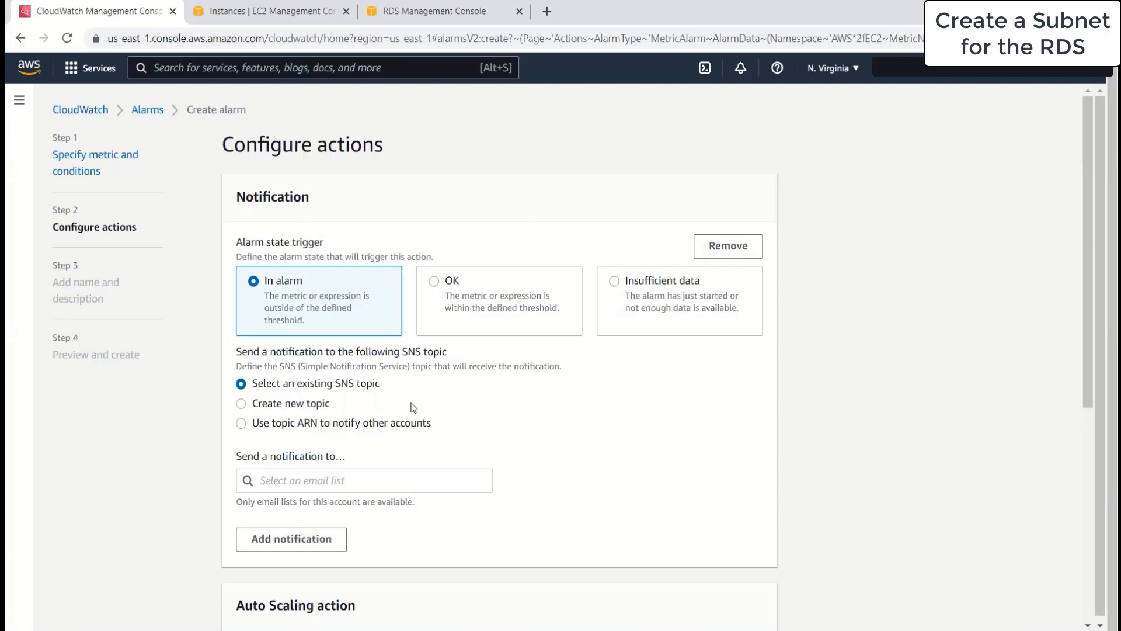
Step: Choose to create a new SNS topic for the alarm notification and name it EC2FailAlarm
scroll(383, 425, "down", 3)
scroll(528, 414, "up", 2)
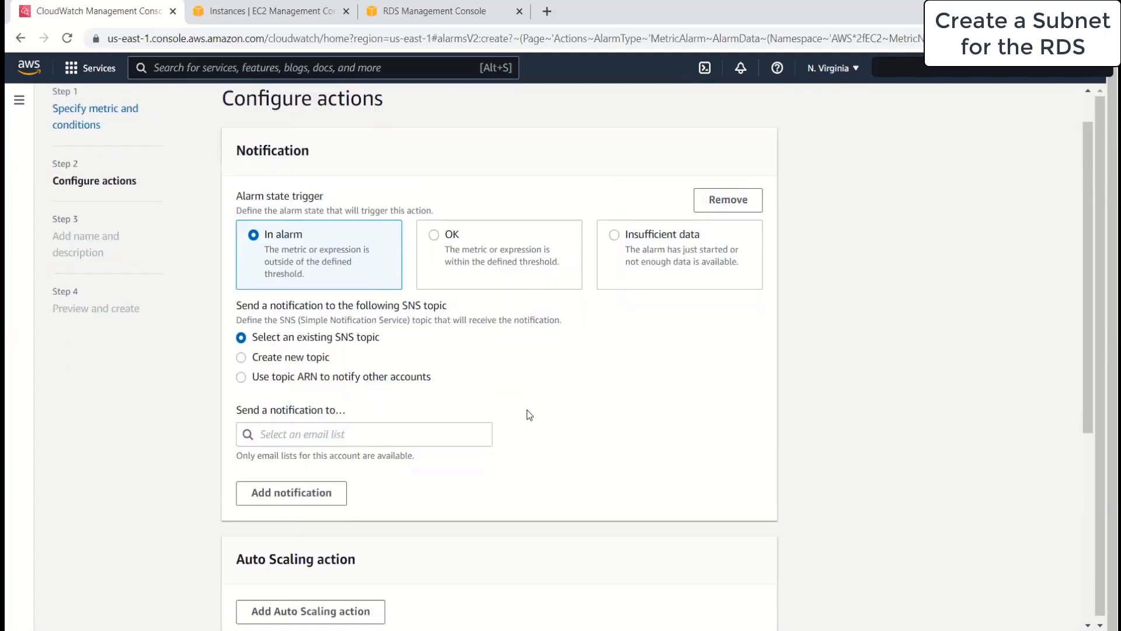
scroll(529, 414, "up", 1)
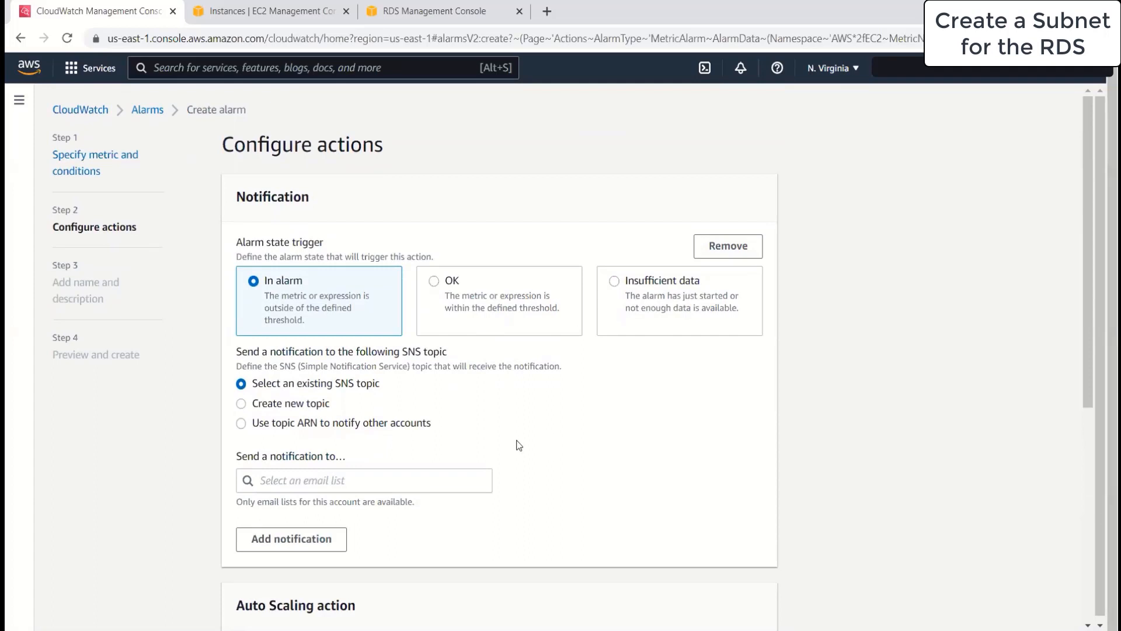
left_click(298, 403)
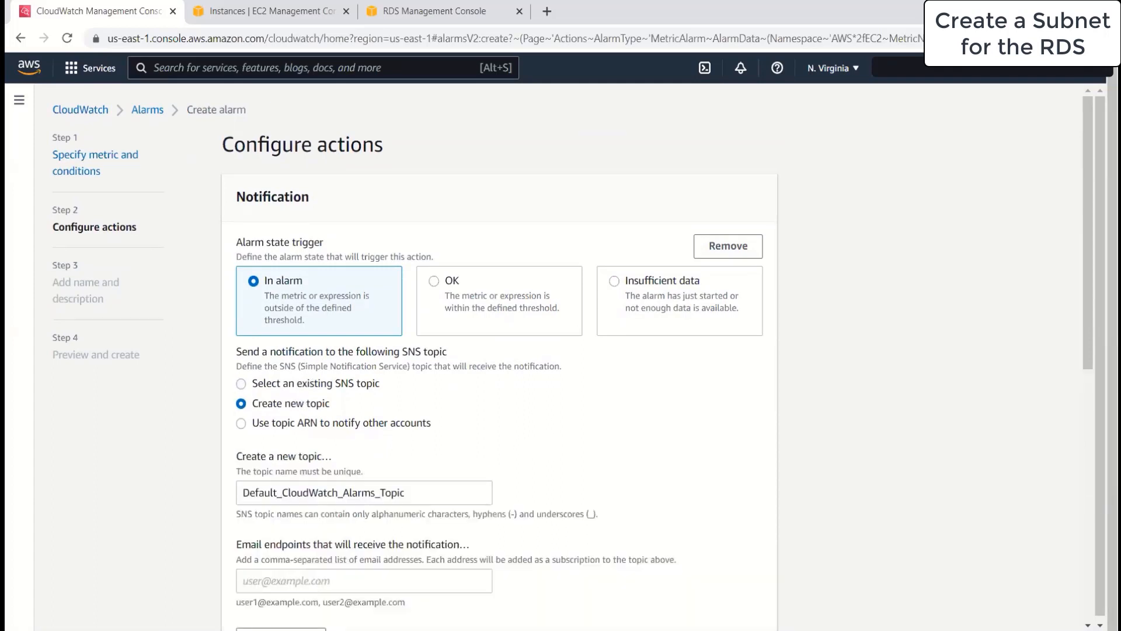
left_click_drag(465, 500, 199, 483)
key("BackSpace")
type("EC2Fail")
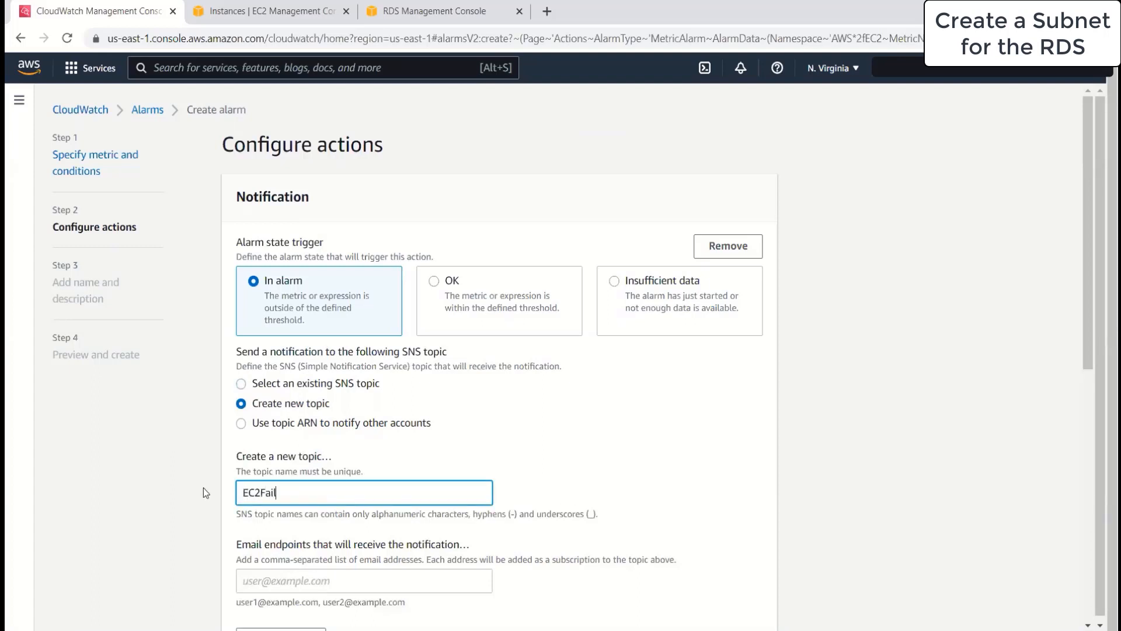
type("Alarm")
Step: Enter two comma-separated notification email addresses as the topic's endpoints and create the topic
left_click(304, 589)
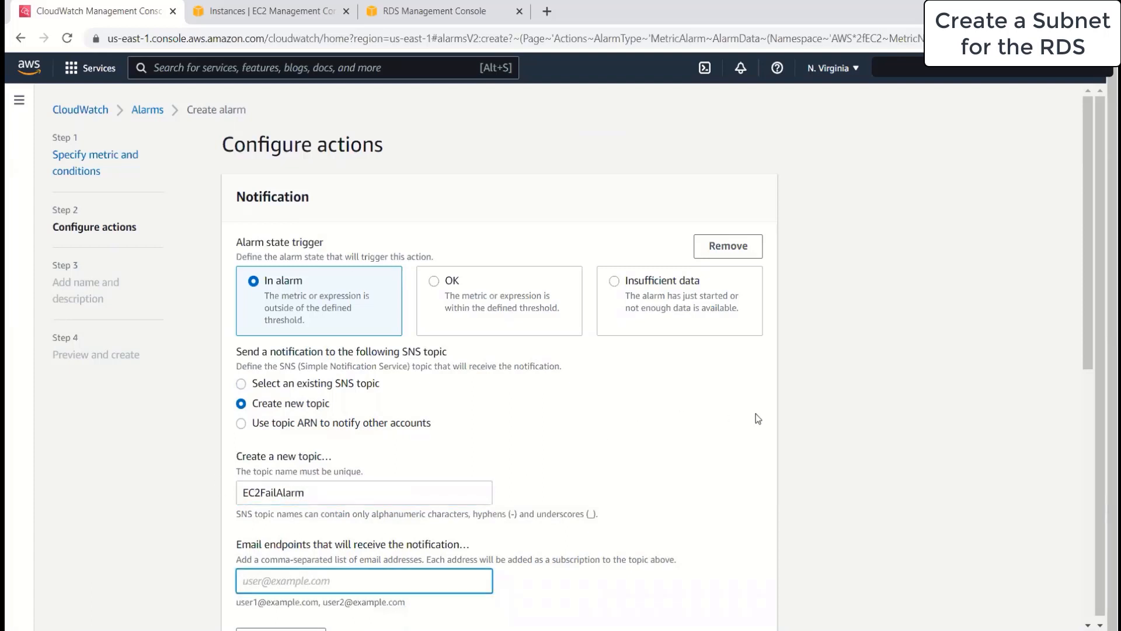
type("test@example.com")
type(",user@")
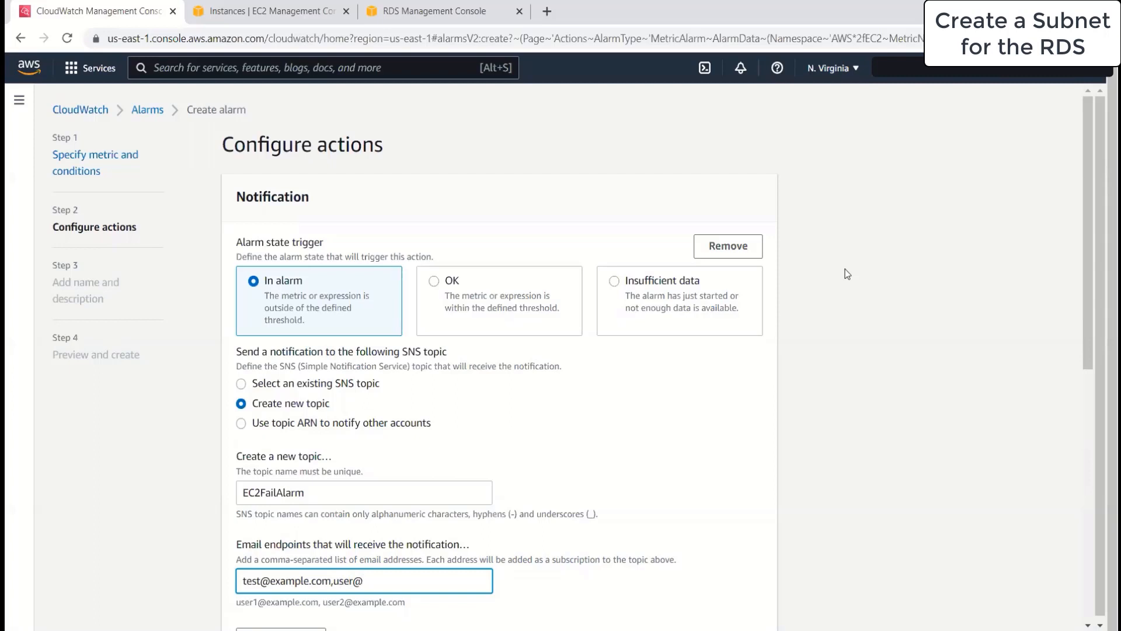
key("BackSpace")
type("2@example.com")
scroll(565, 535, "down", 2)
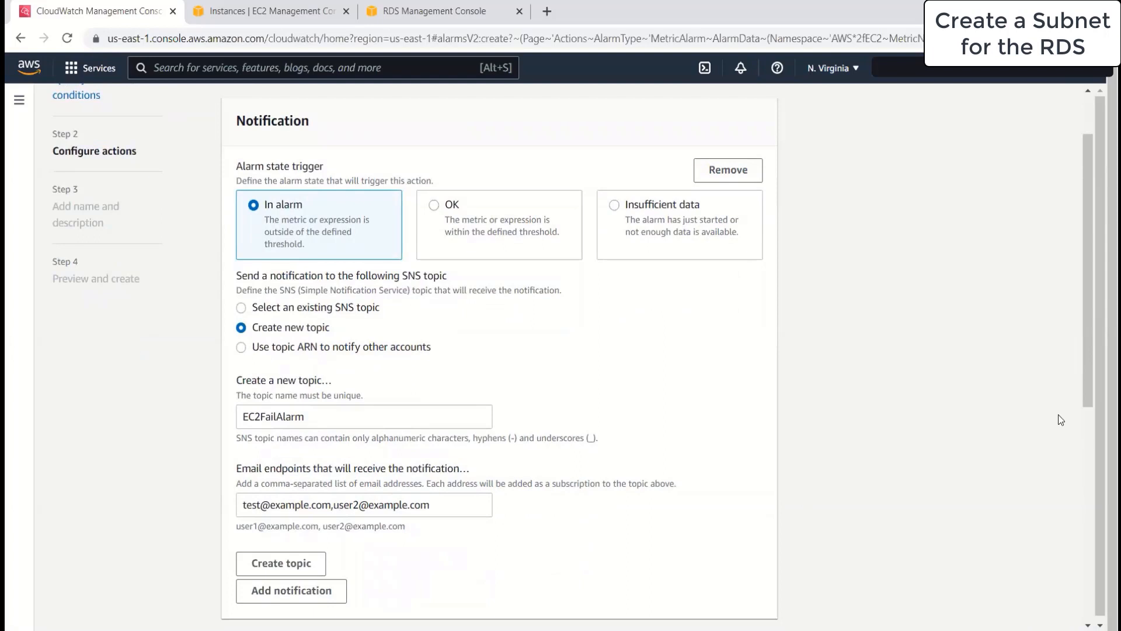
left_click(289, 566)
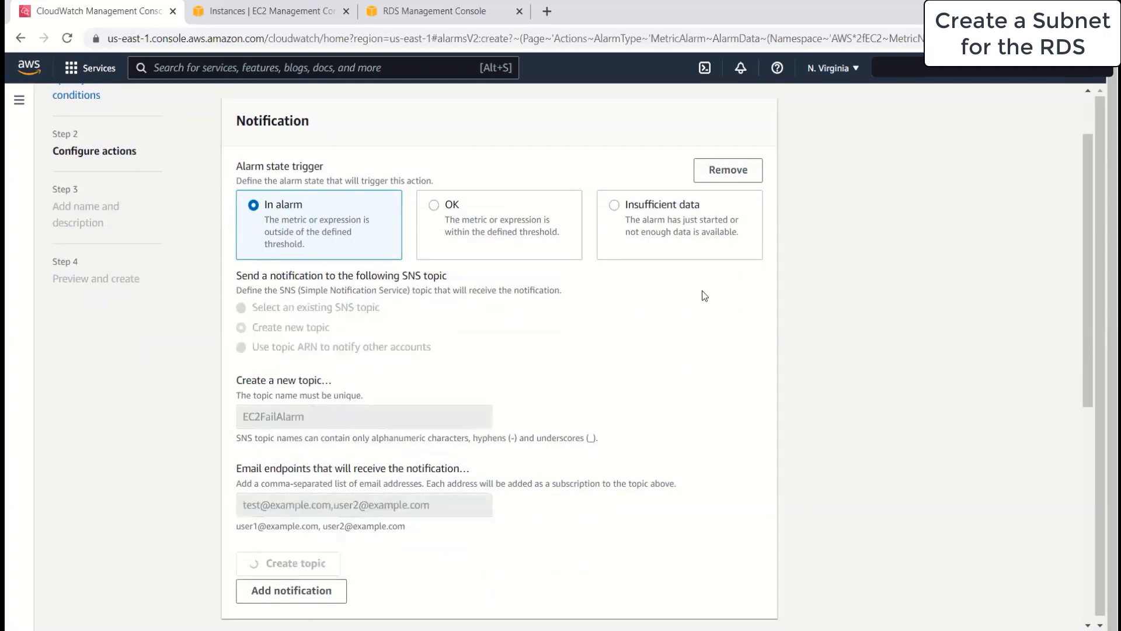